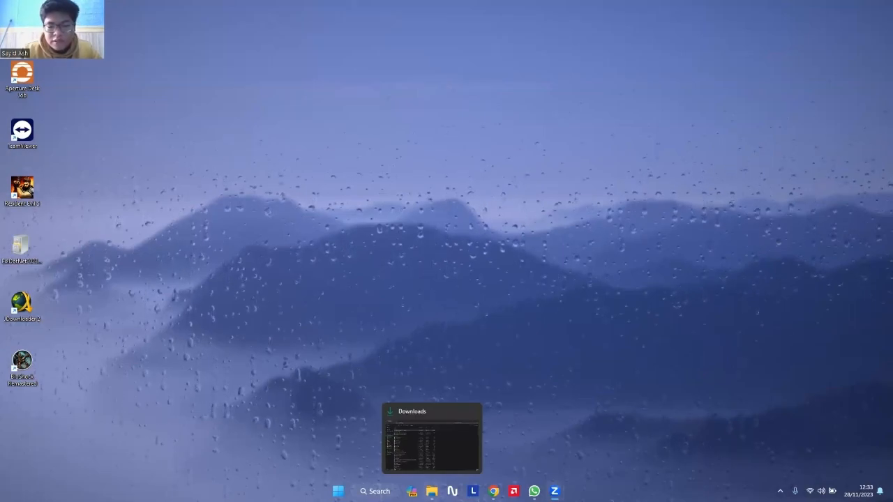
- Run the Apache OpenOffice 4.1.14 installer from the Downloads folder and unpack its installation files to the default destination folder
left_click(432, 439)
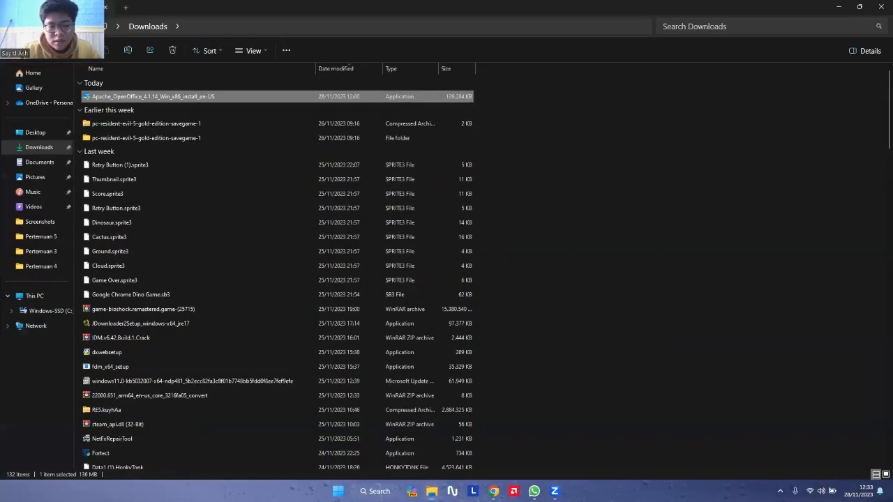
double_click(222, 102)
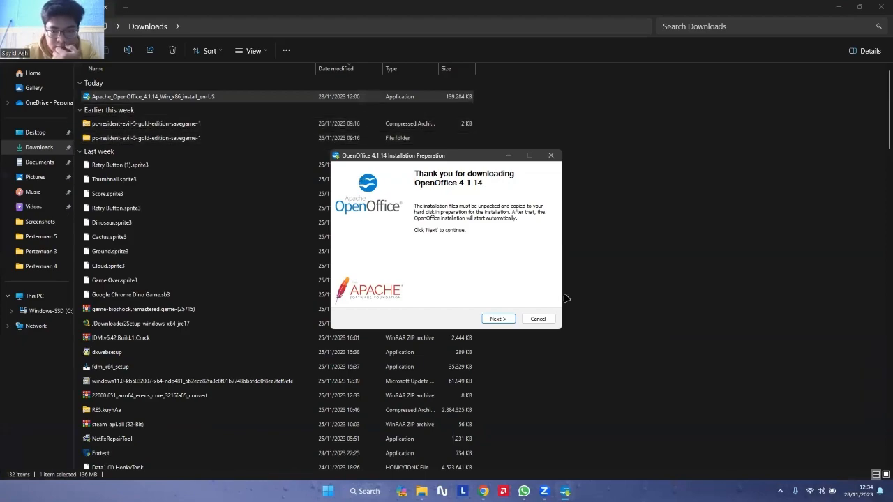
left_click(840, 8)
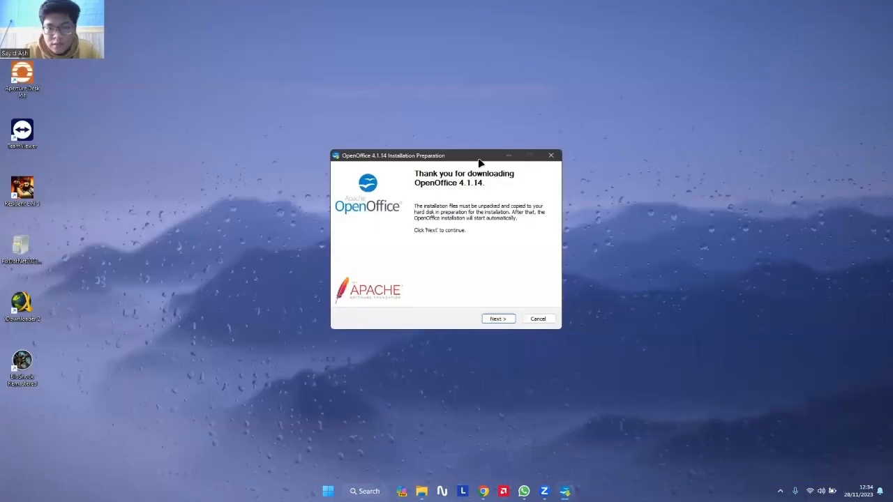
left_click_drag(445, 156, 451, 112)
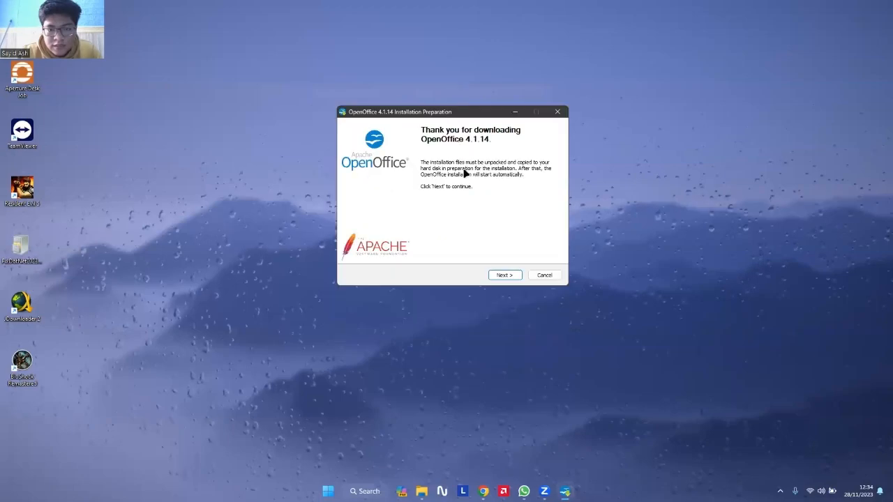
left_click(504, 275)
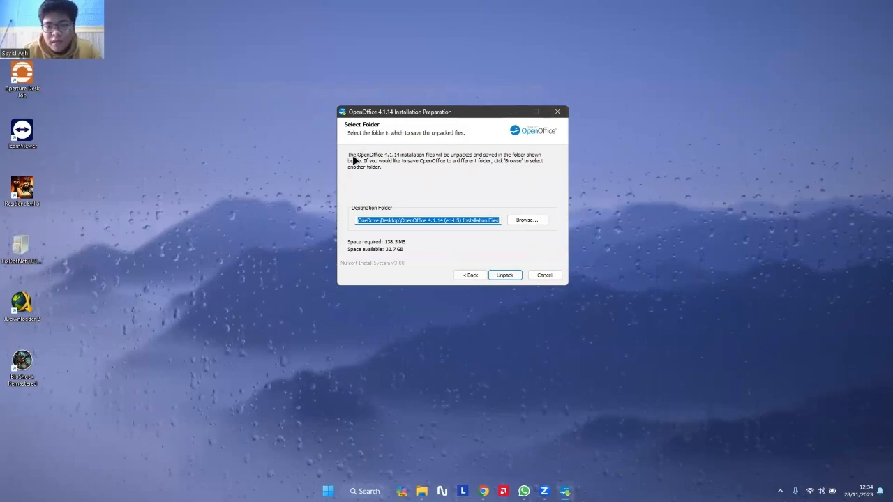
left_click(508, 276)
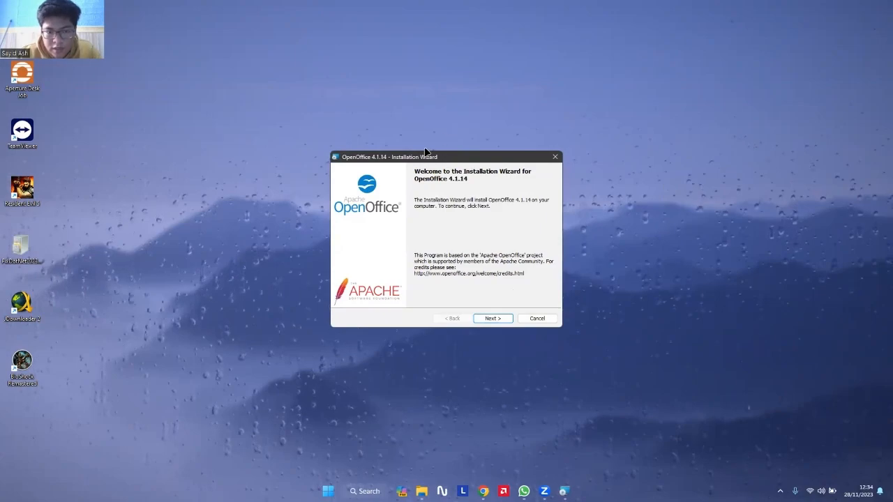
- Install OpenOffice 4.1.14 for all users with the Typical setup and a start link on the desktop
left_click_drag(426, 152, 441, 125)
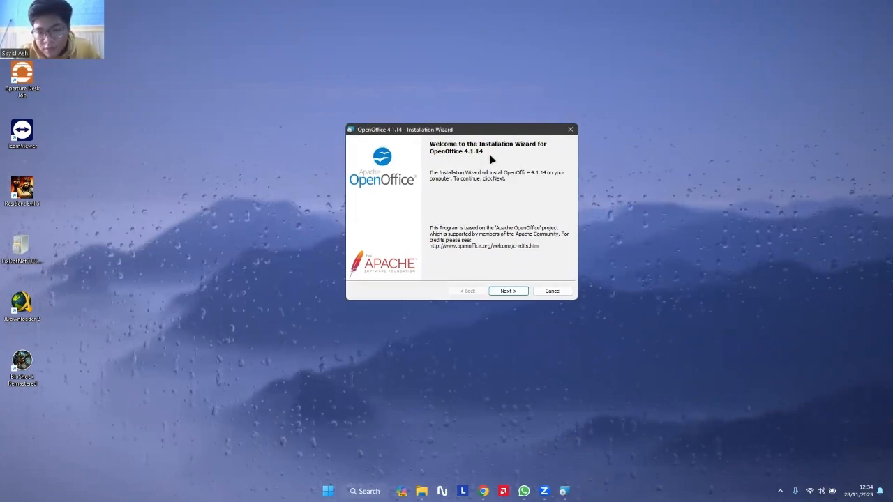
left_click_drag(512, 129, 508, 110)
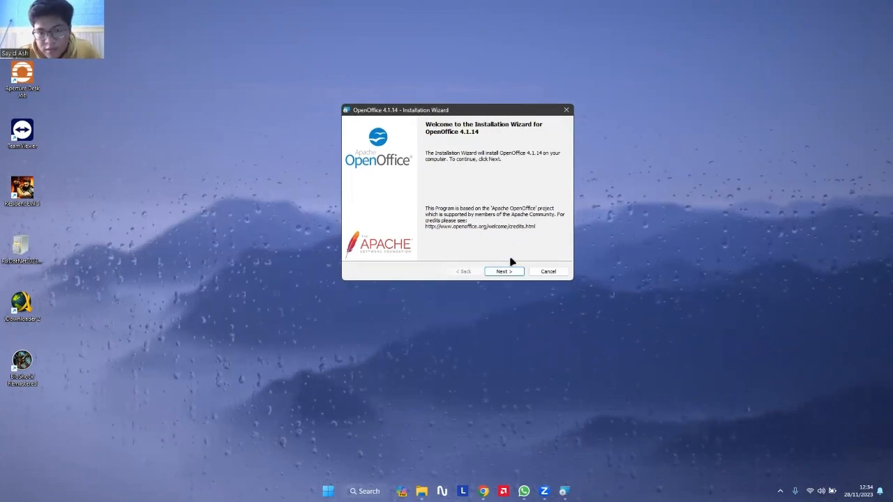
left_click(505, 271)
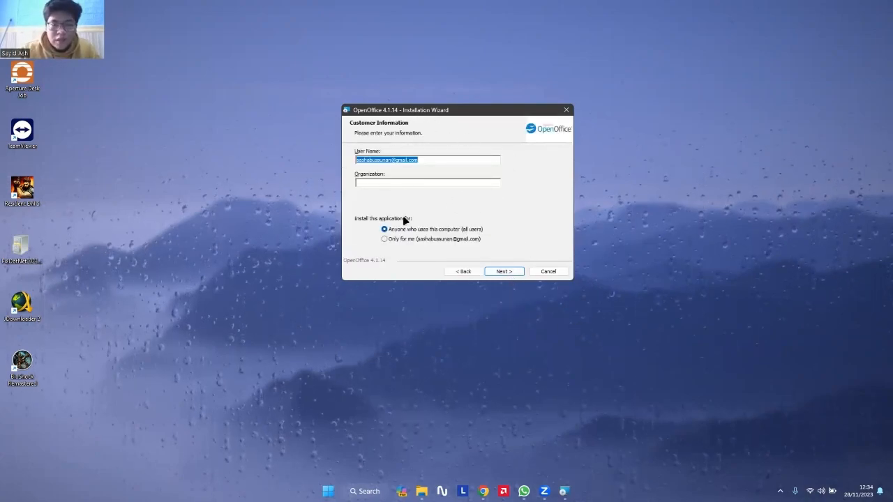
left_click(511, 273)
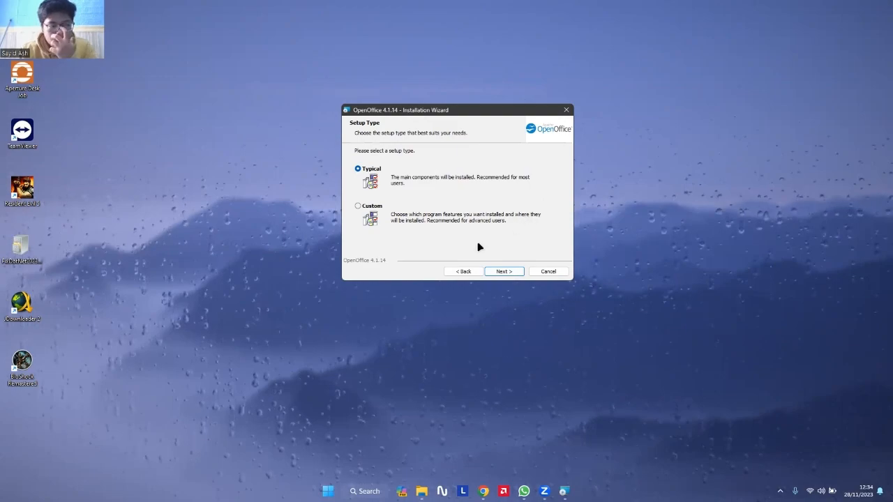
left_click(509, 272)
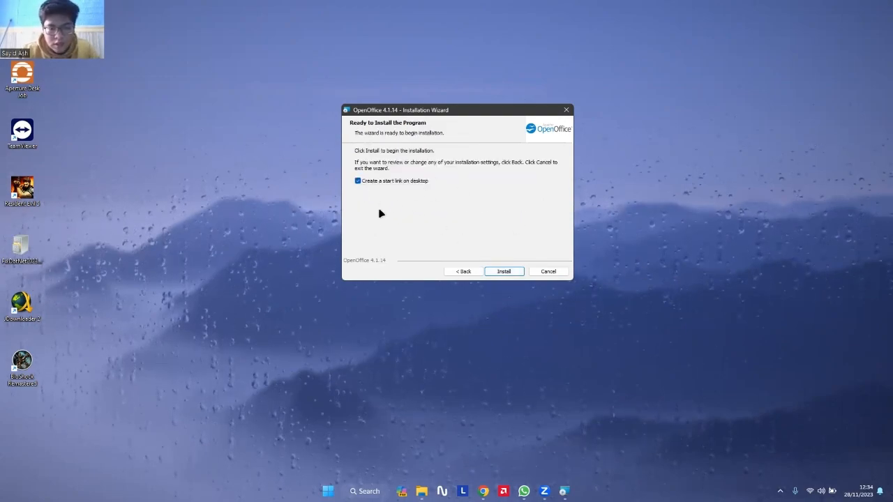
left_click(515, 273)
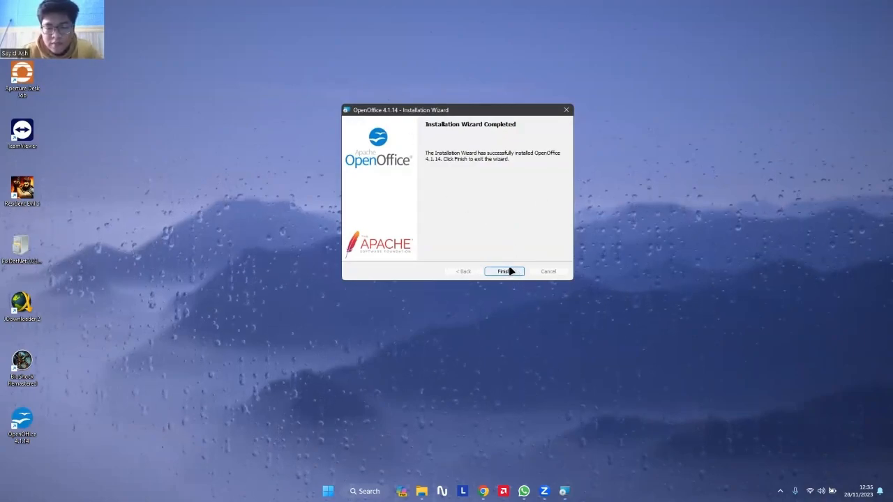
left_click(508, 271)
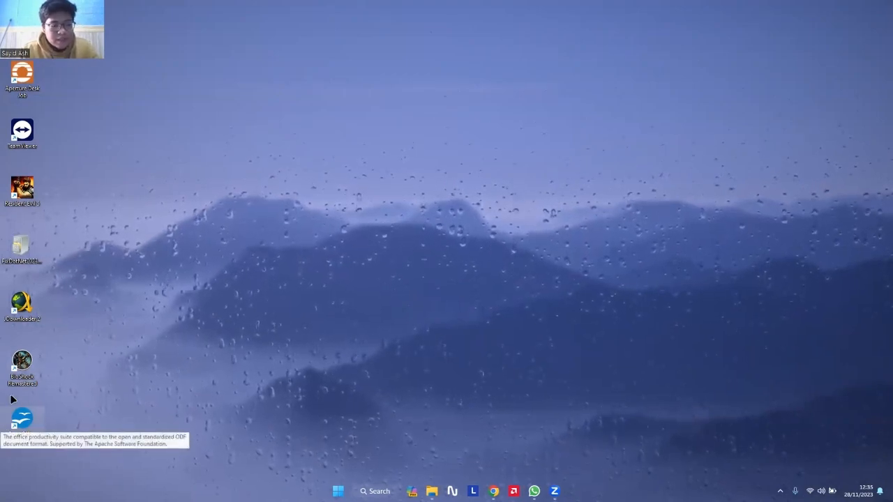
- Launch OpenOffice from the desktop and create a new spreadsheet
double_click(31, 423)
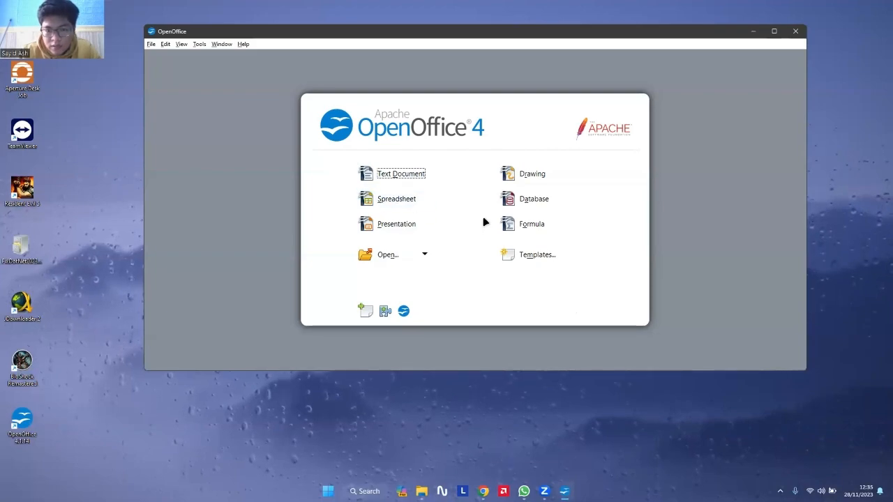
left_click(402, 204)
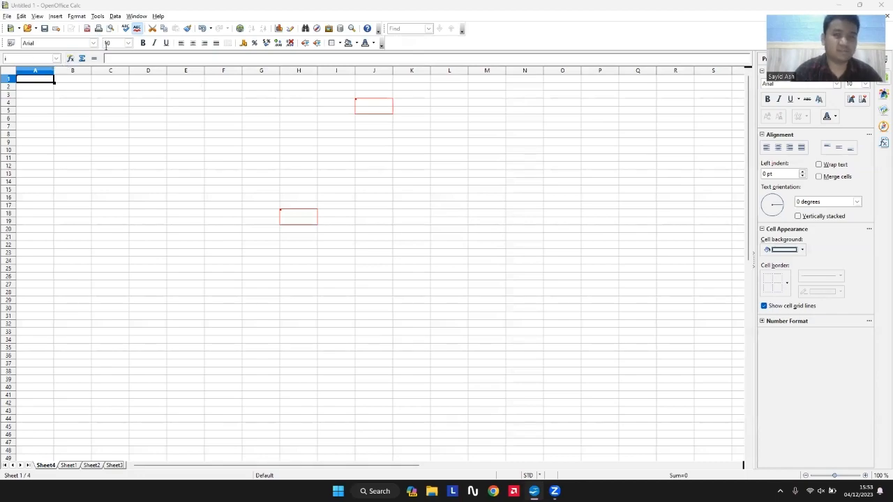
- Examine the file, editing, view and formatting commands available for the spreadsheet
left_click(7, 16)
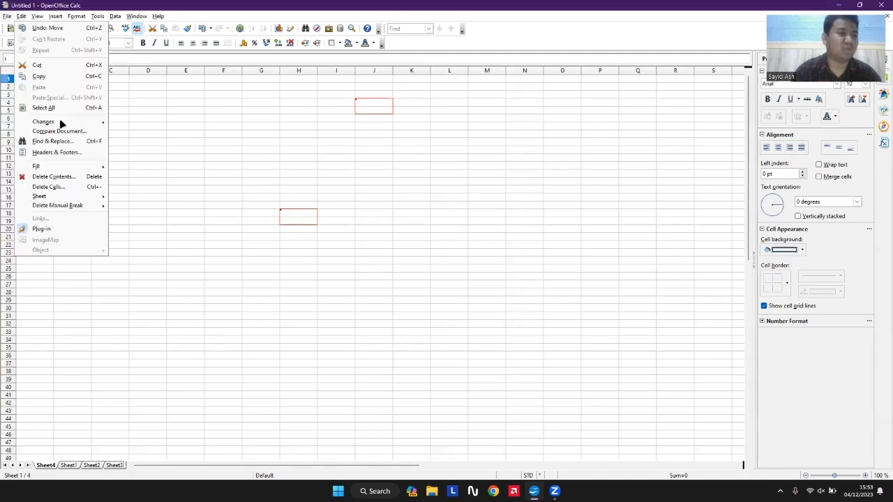
left_click(8, 19)
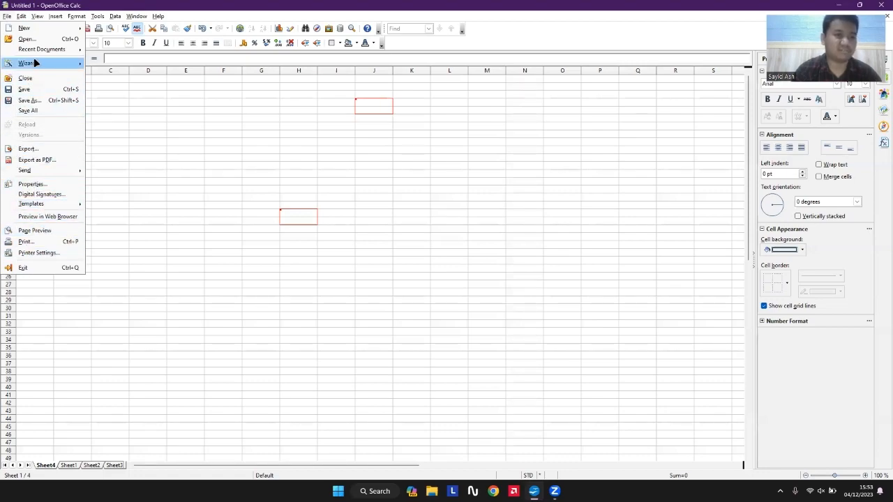
mouse_move(53, 64)
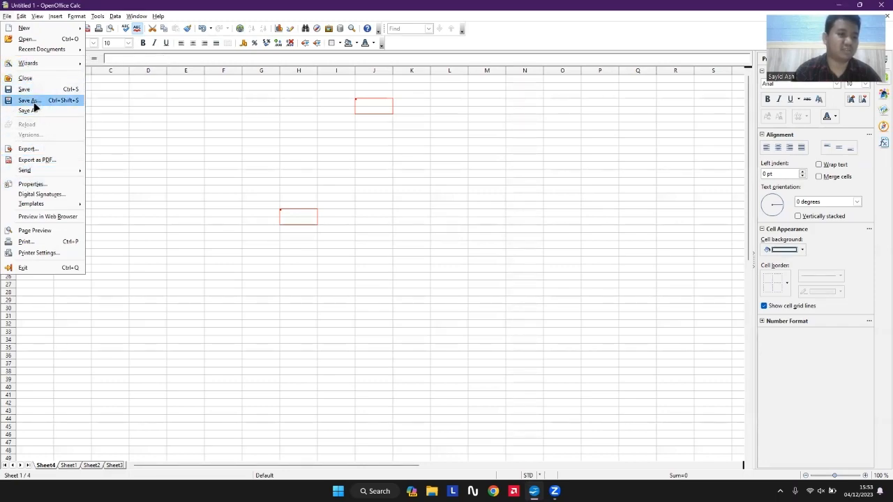
left_click(107, 97)
left_click(22, 17)
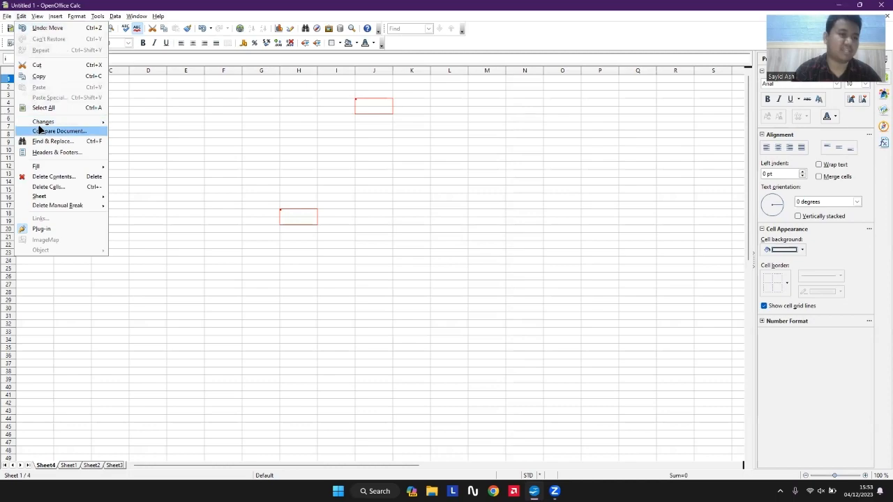
left_click(131, 91)
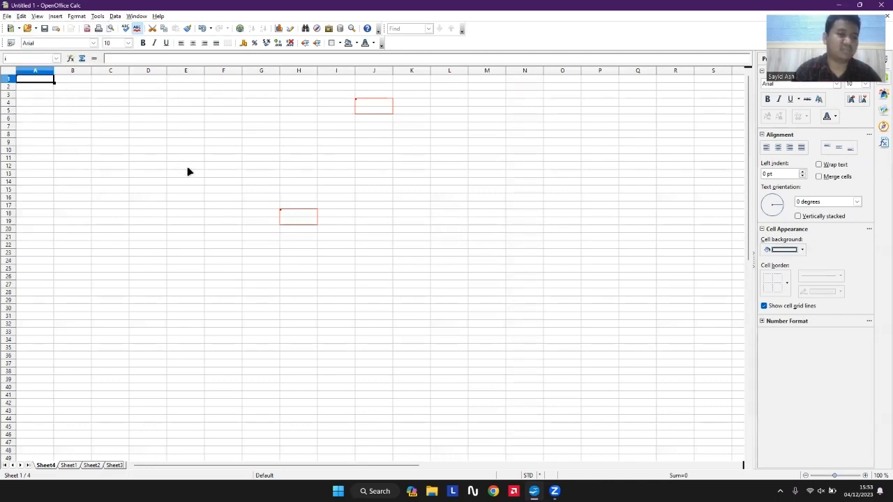
left_click(23, 16)
mouse_move(37, 17)
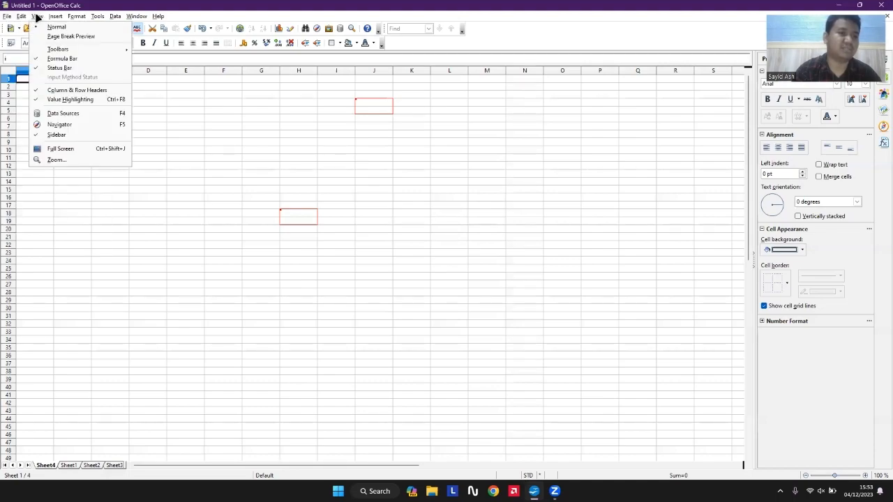
mouse_move(71, 16)
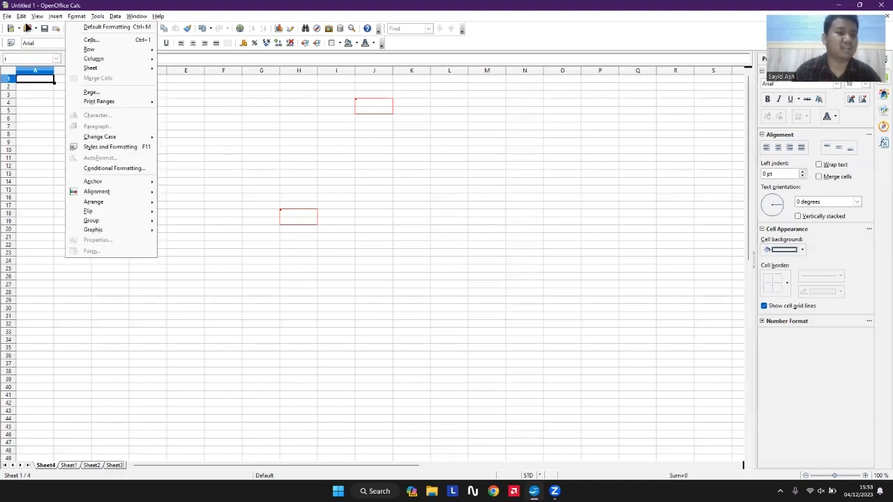
- Hide the spreadsheet's formula bar and show it again
mouse_move(55, 49)
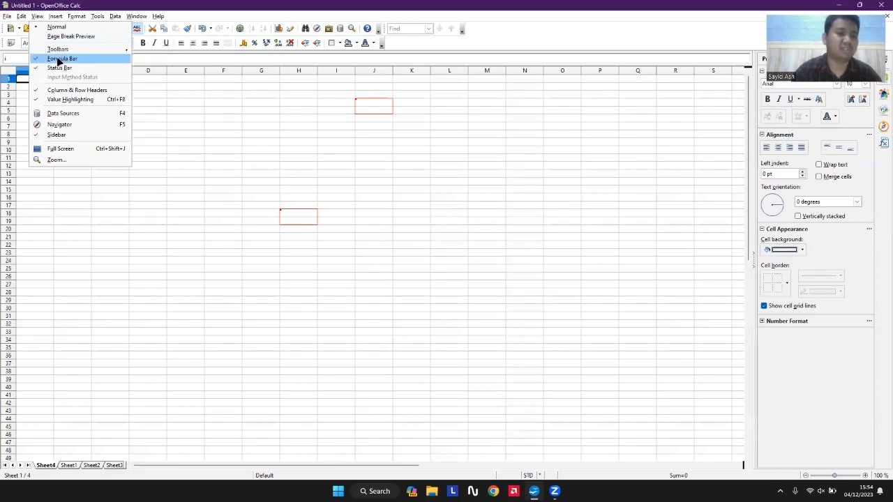
left_click(50, 60)
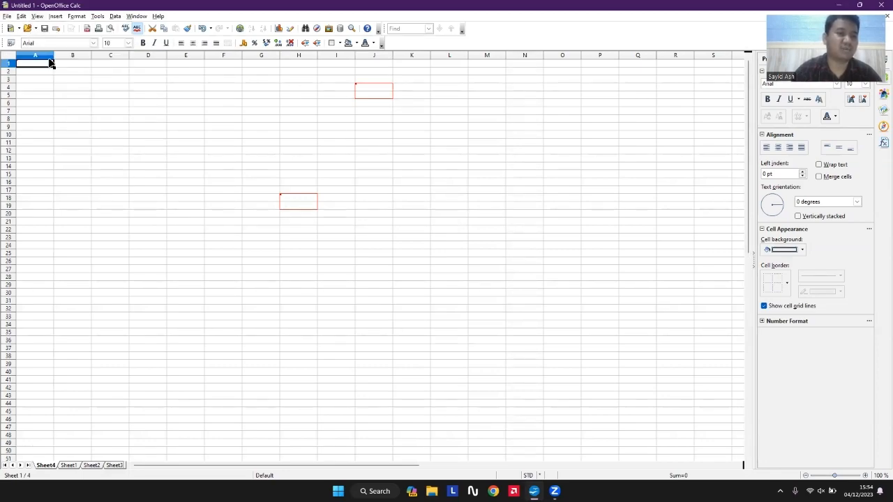
left_click(38, 16)
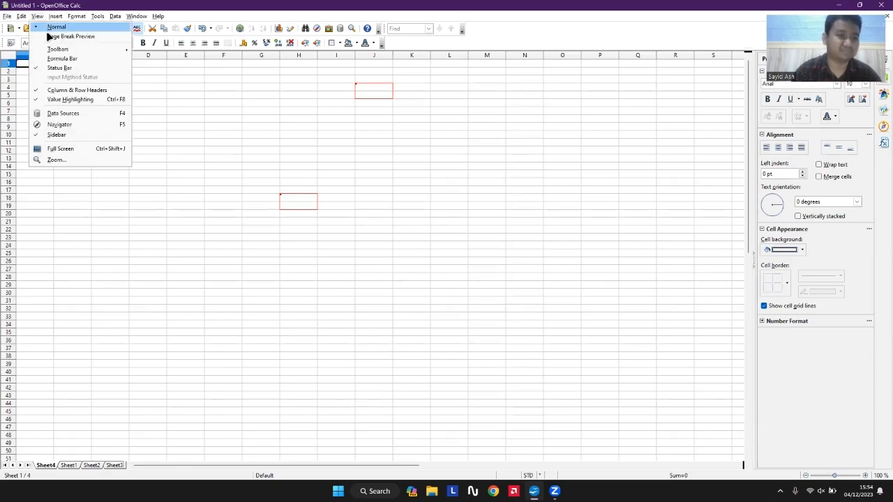
left_click(49, 55)
- Examine the spreadsheet's view, insert and format commands, including the options for named ranges
left_click(38, 16)
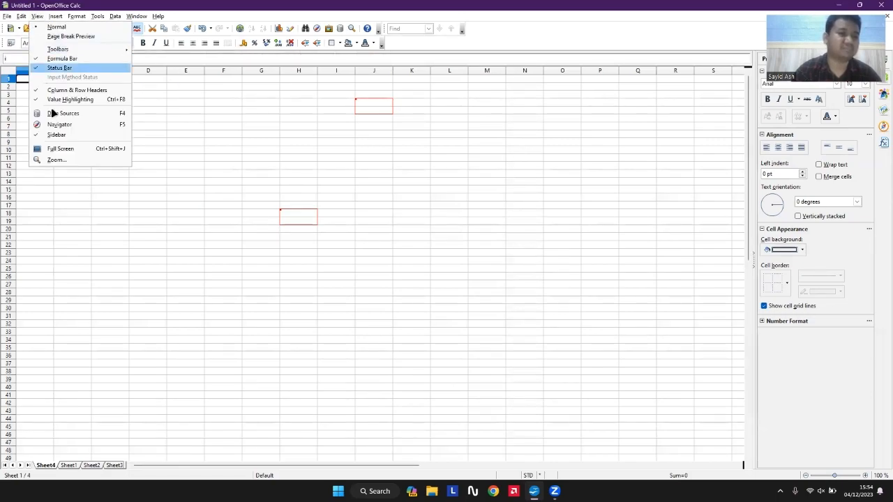
mouse_move(56, 16)
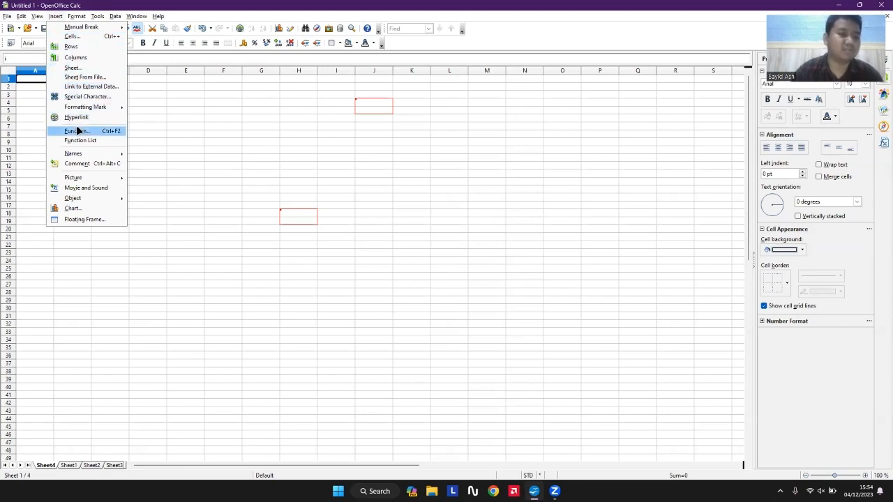
mouse_move(80, 155)
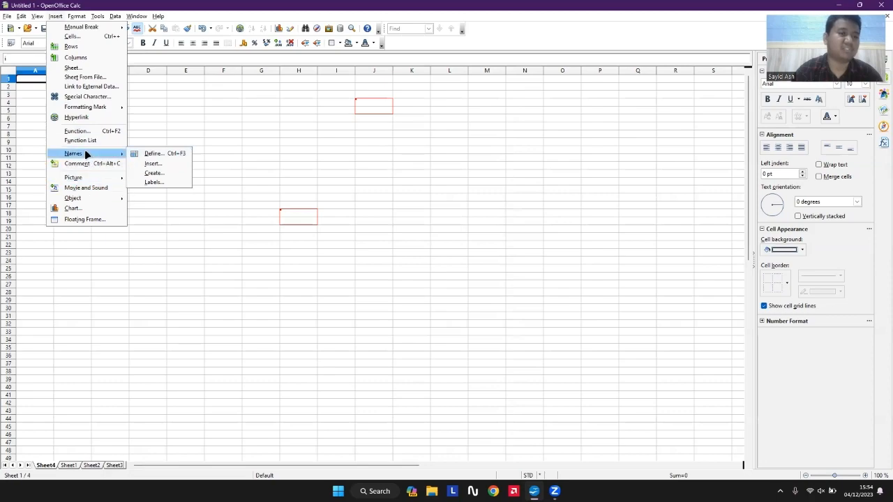
left_click(173, 60)
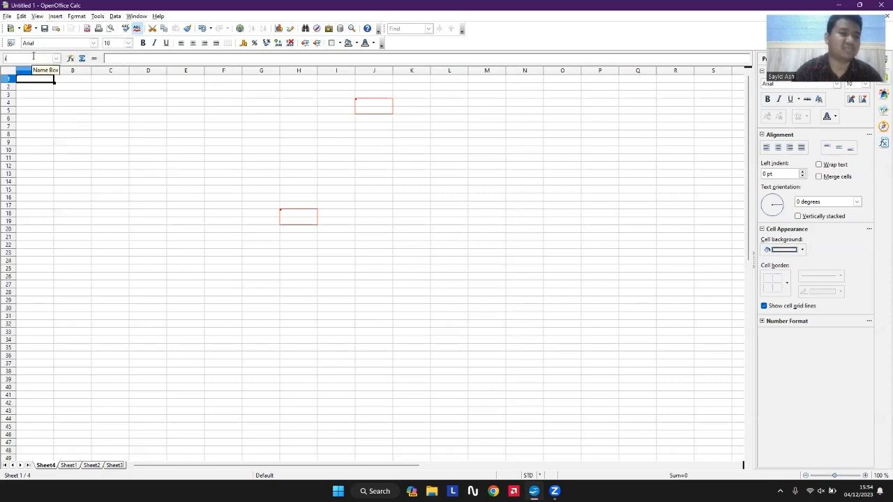
left_click(54, 17)
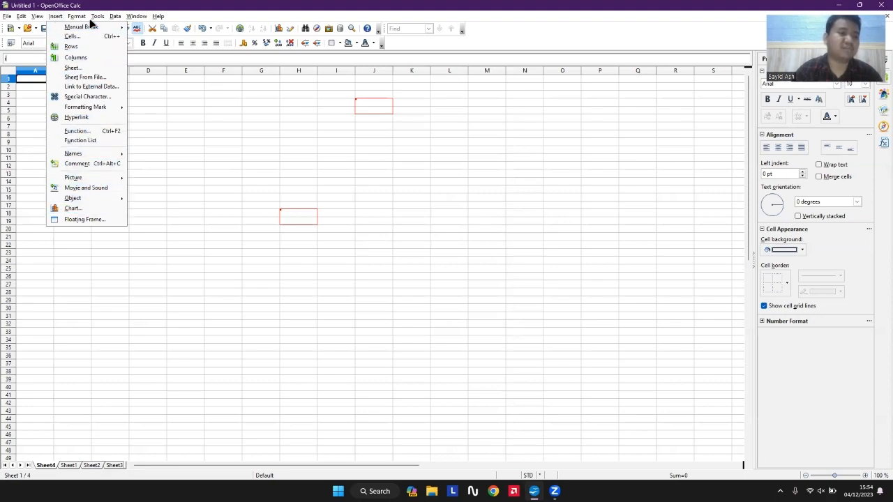
mouse_move(75, 18)
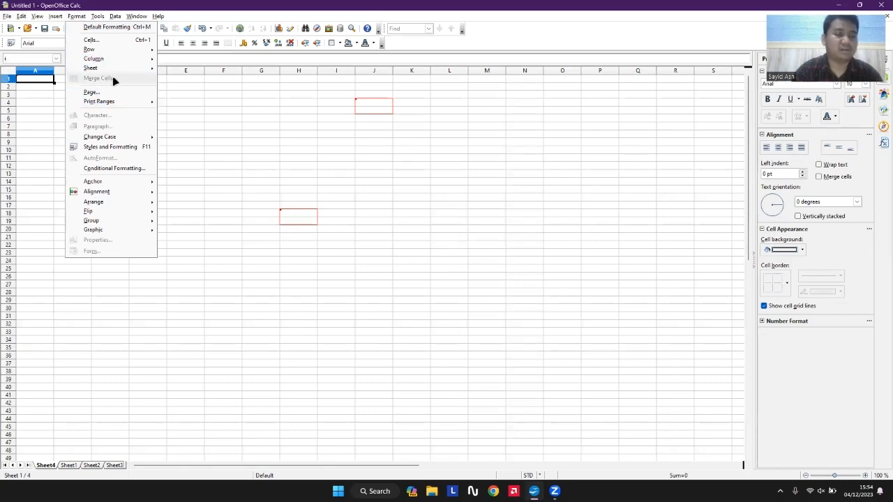
key("Escape")
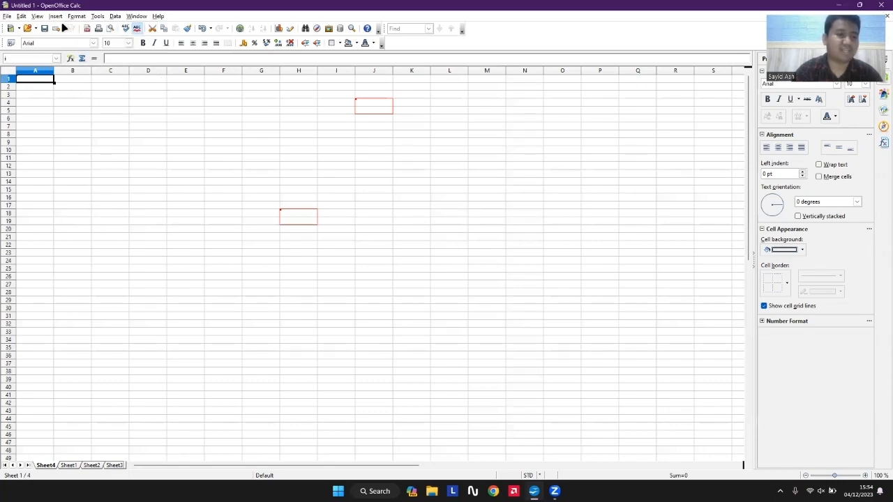
- Examine the spreadsheet's tools, data and window commands, including the Detective and document protection options
left_click(98, 16)
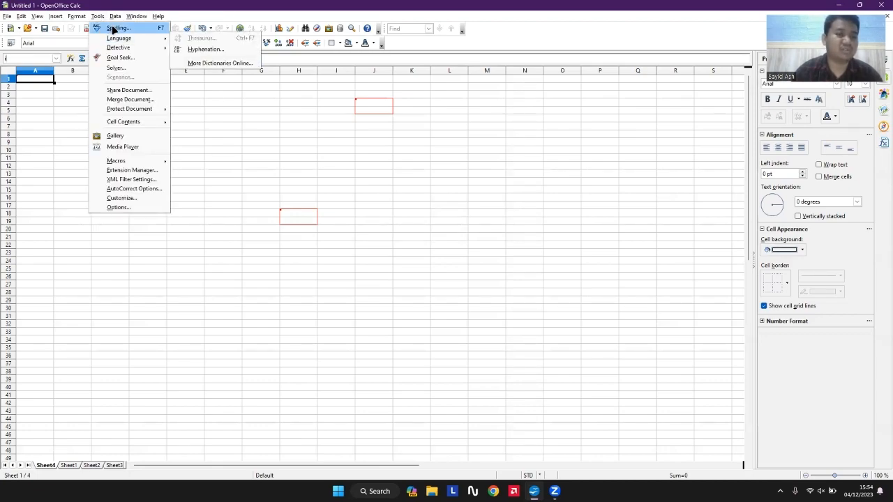
mouse_move(137, 51)
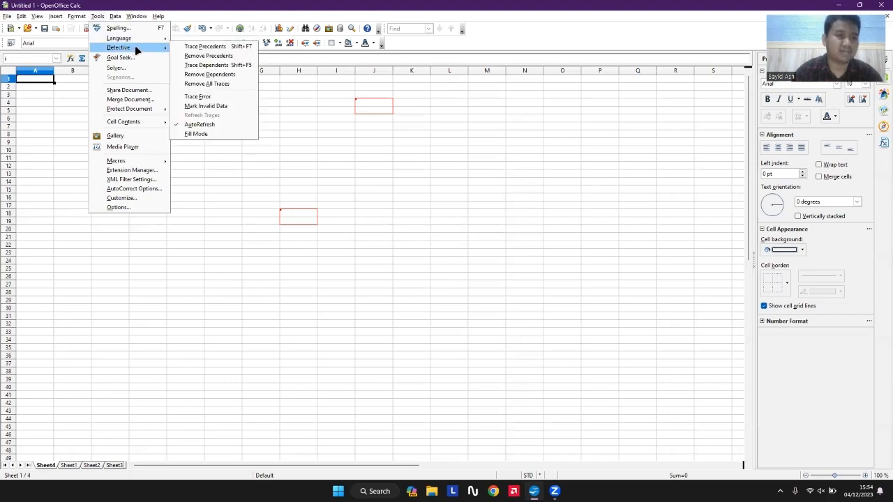
mouse_move(126, 111)
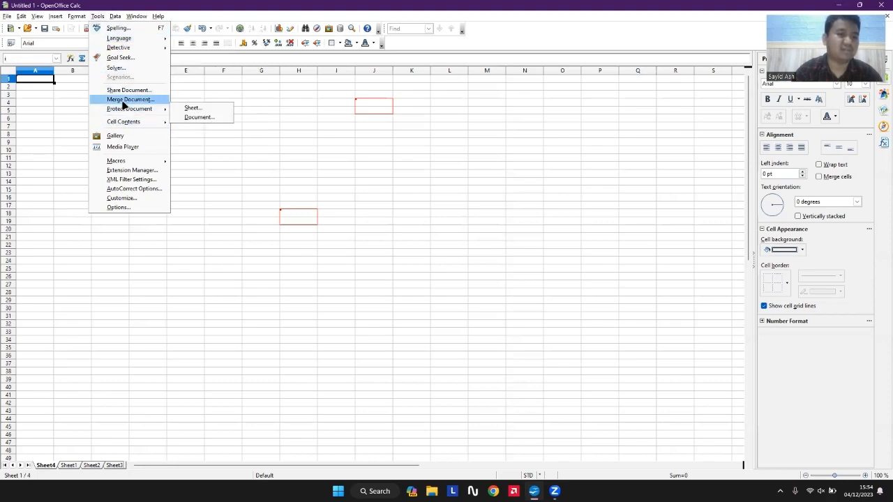
left_click(52, 132)
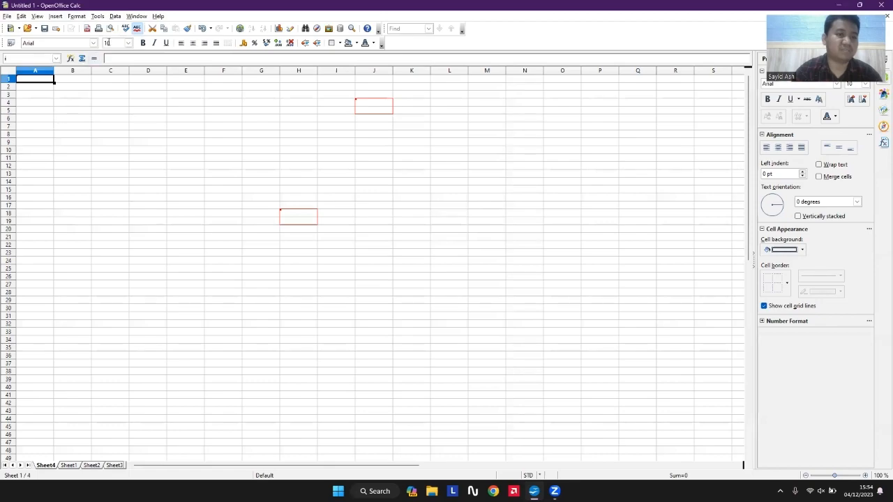
left_click(114, 16)
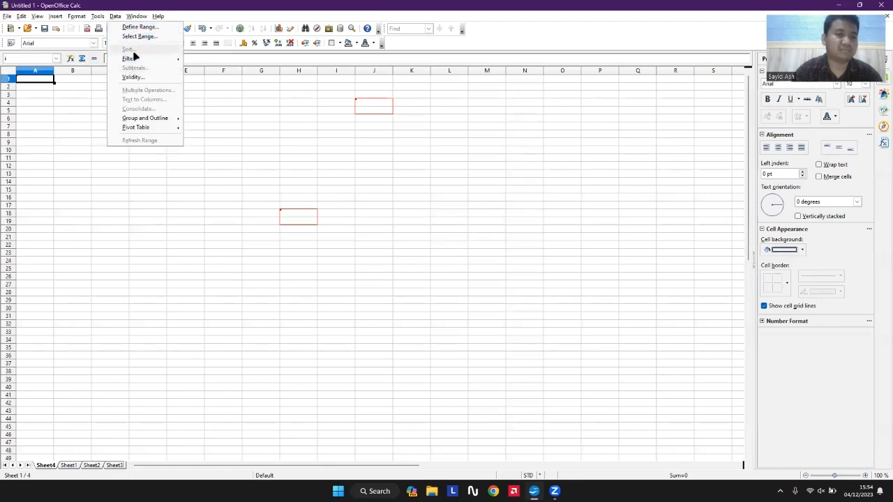
left_click(52, 89)
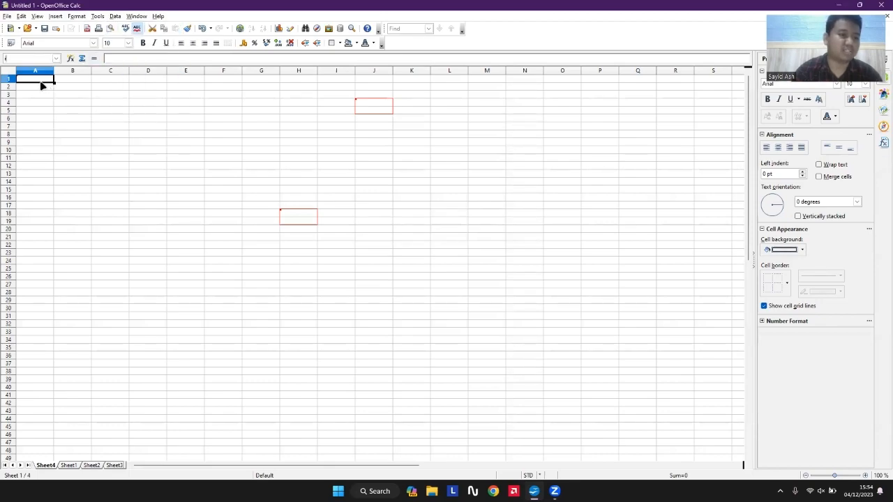
left_click(137, 16)
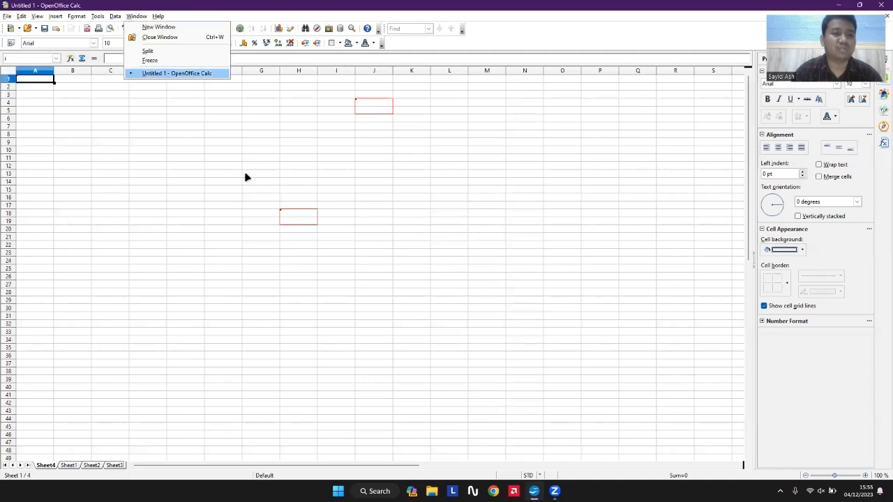
left_click(74, 117)
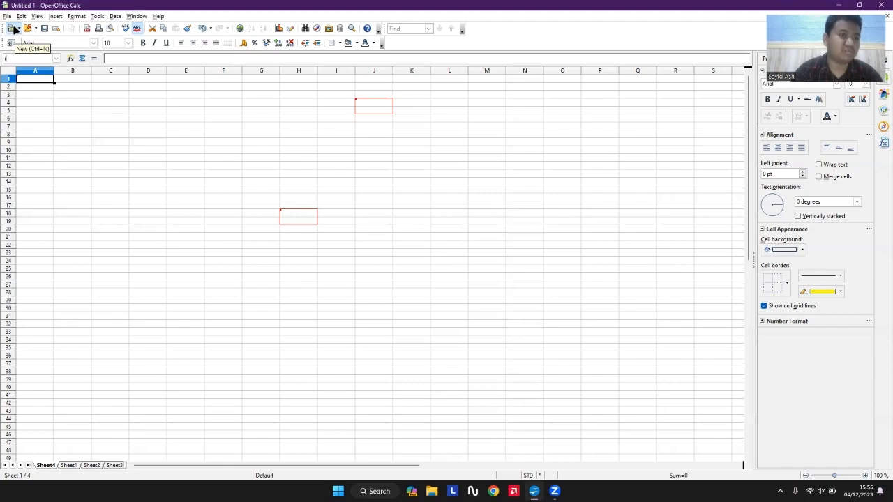
- Create a second blank spreadsheet and close it to return to the first one
left_click(15, 29)
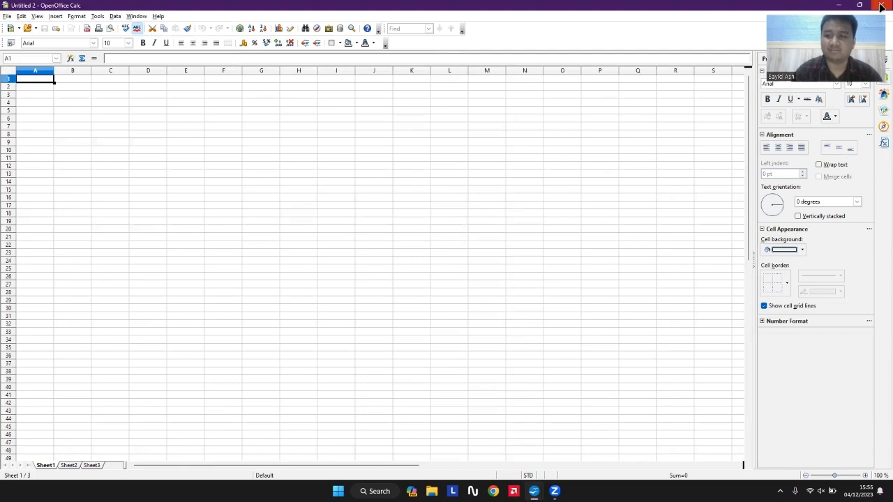
mouse_move(534, 491)
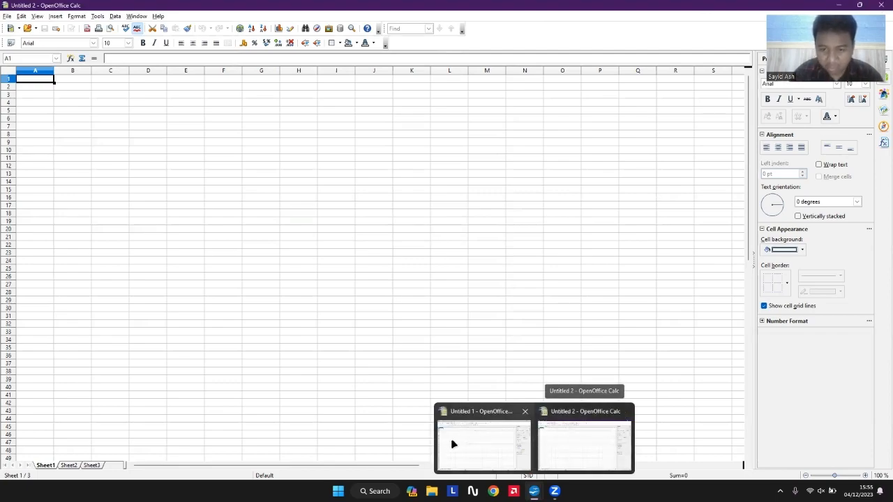
left_click(626, 412)
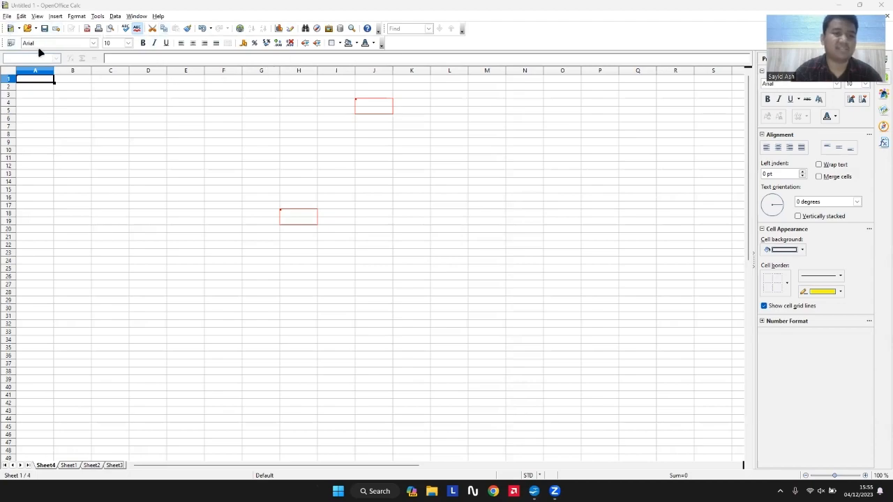
- Look through the fonts available for cell text without choosing another one
left_click(94, 43)
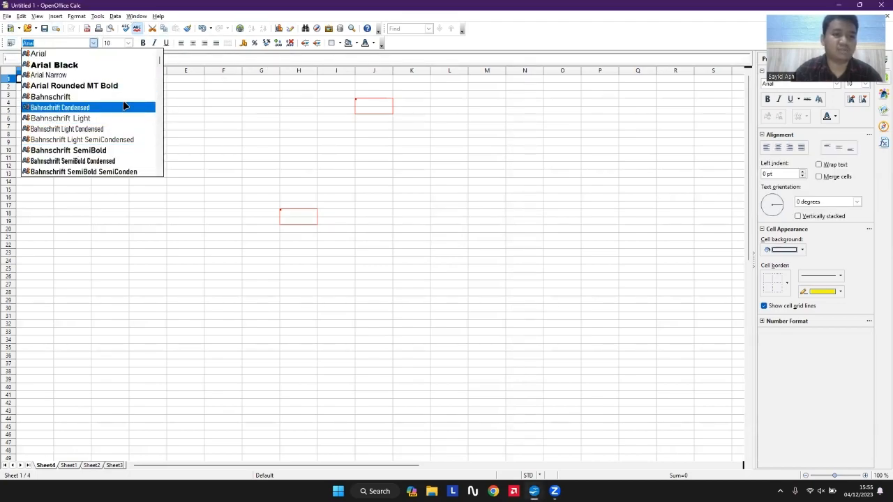
scroll(124, 104, "down", 5)
scroll(124, 104, "up", 6)
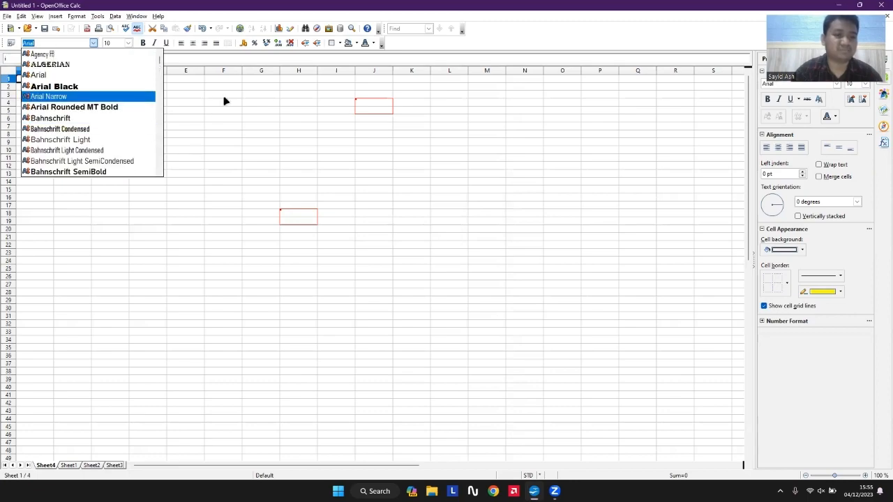
left_click(134, 44)
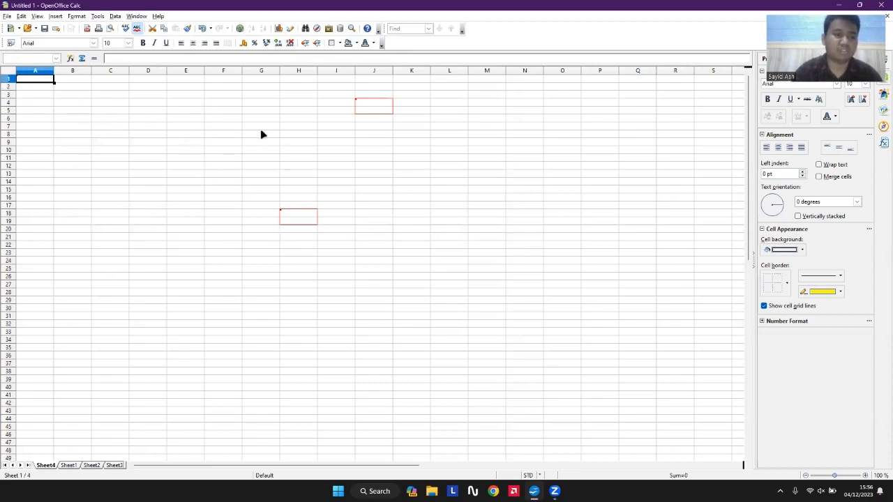
- Browse the full function list in the Function Wizard and enter only an equals sign in cell A1
left_click(72, 59)
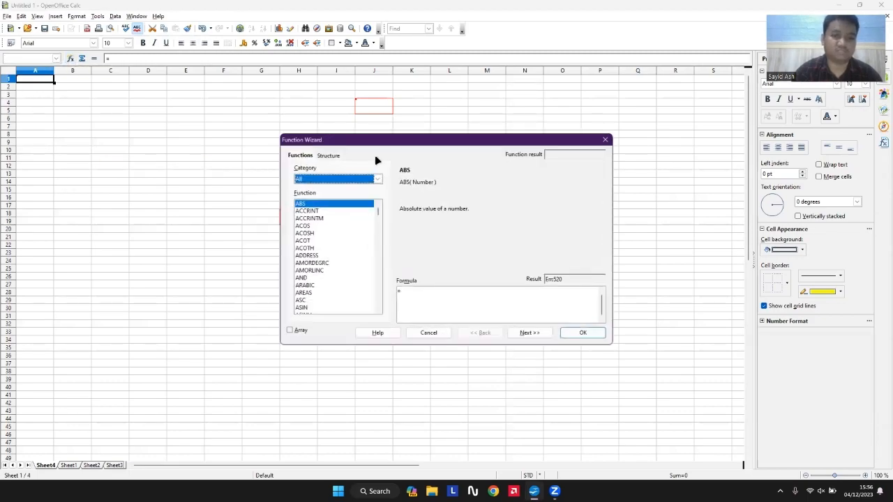
left_click_drag(377, 212, 372, 265)
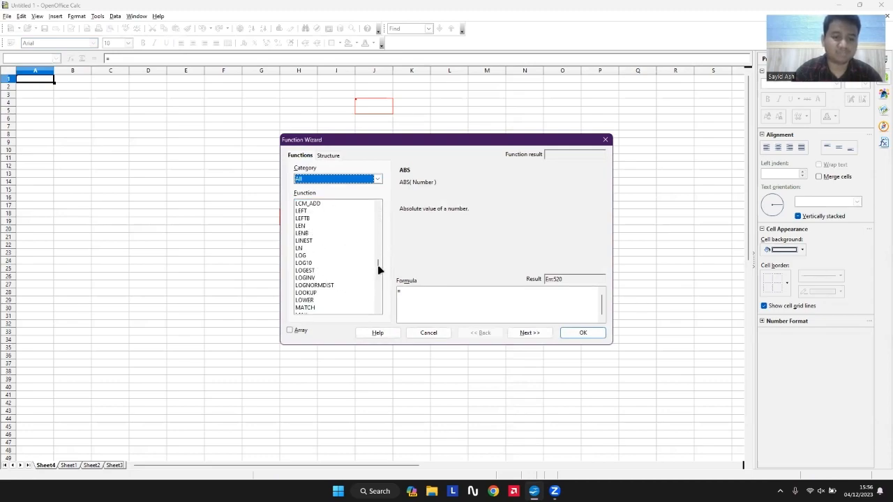
left_click_drag(378, 263, 318, 227)
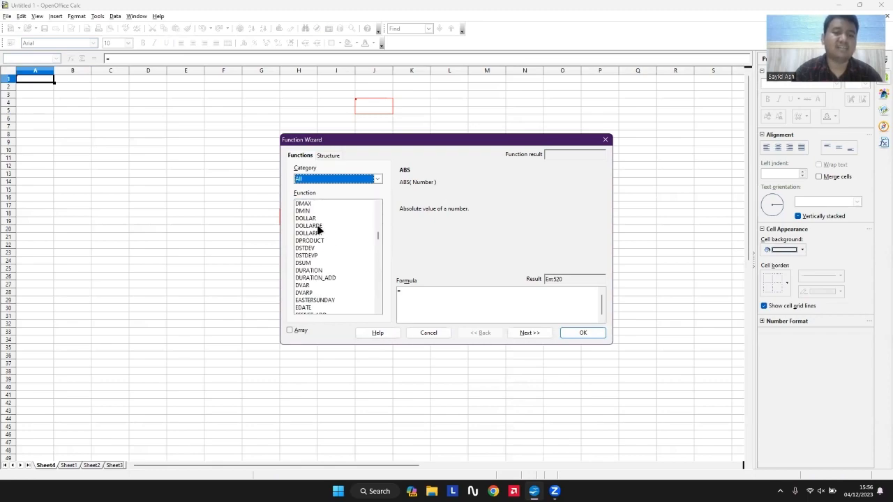
left_click(576, 336)
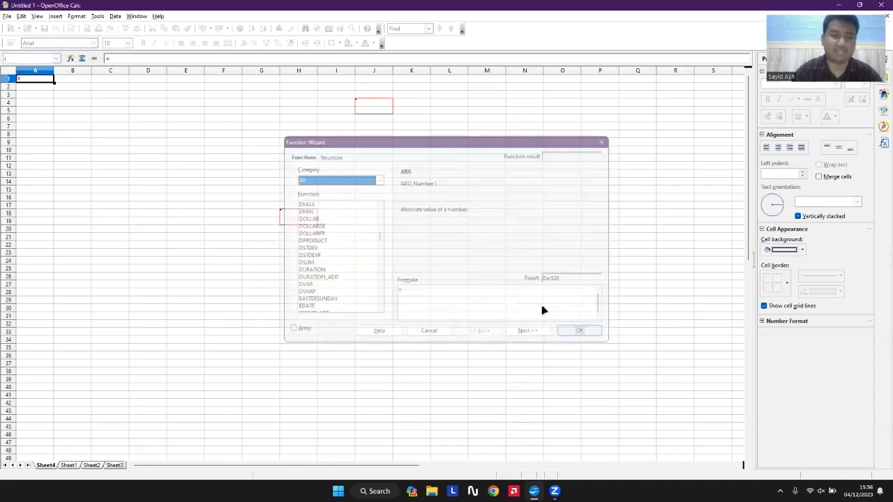
left_click(115, 58)
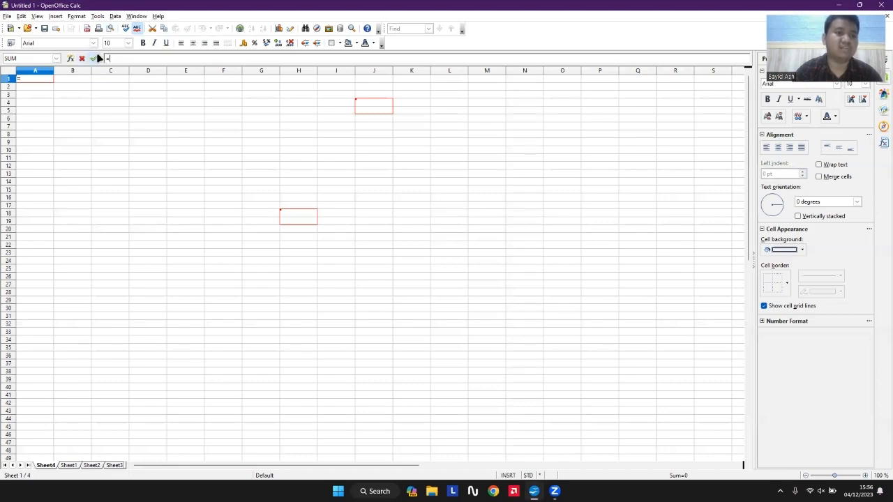
left_click(94, 58)
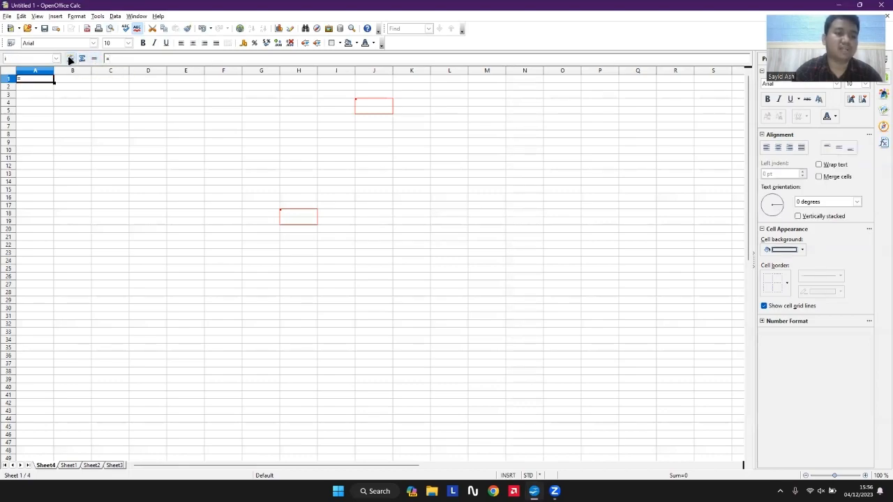
- Examine the function categories in the Function Wizard and close it without inserting a function
left_click(70, 58)
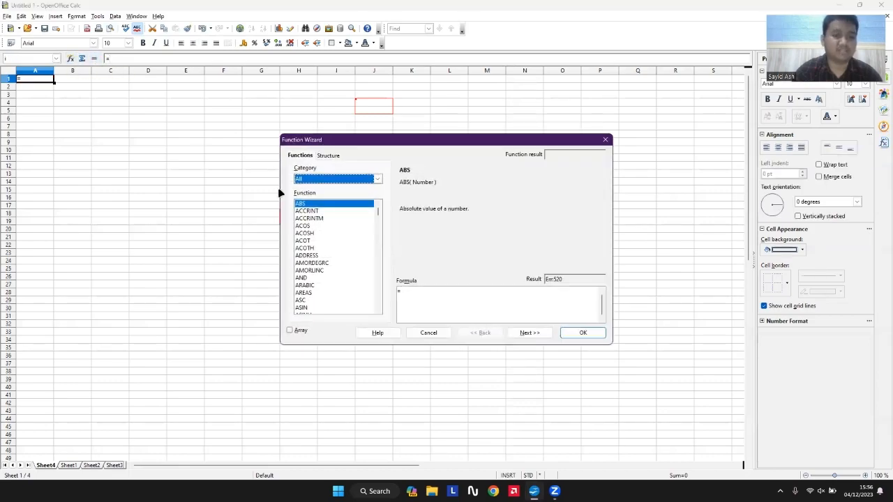
left_click(379, 180)
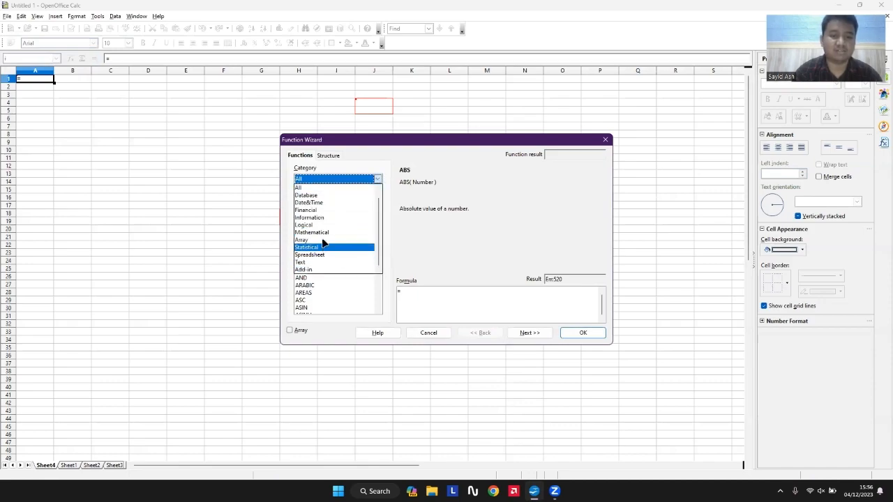
left_click(602, 142)
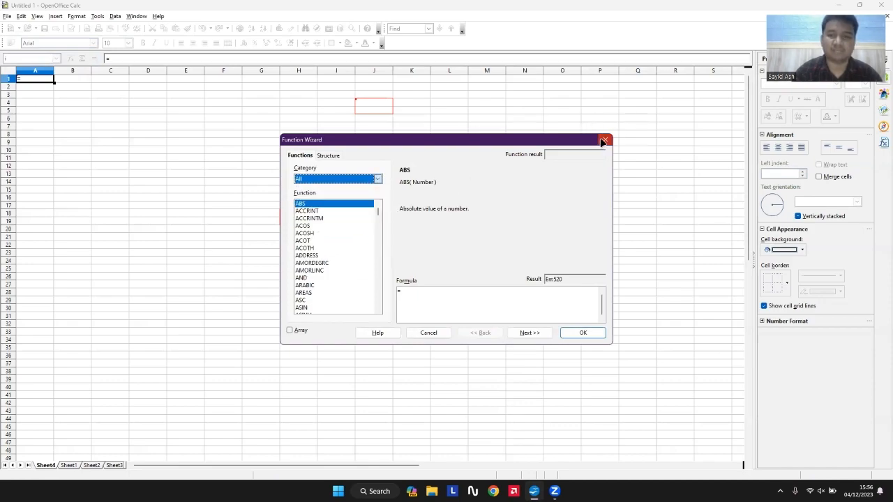
left_click(603, 142)
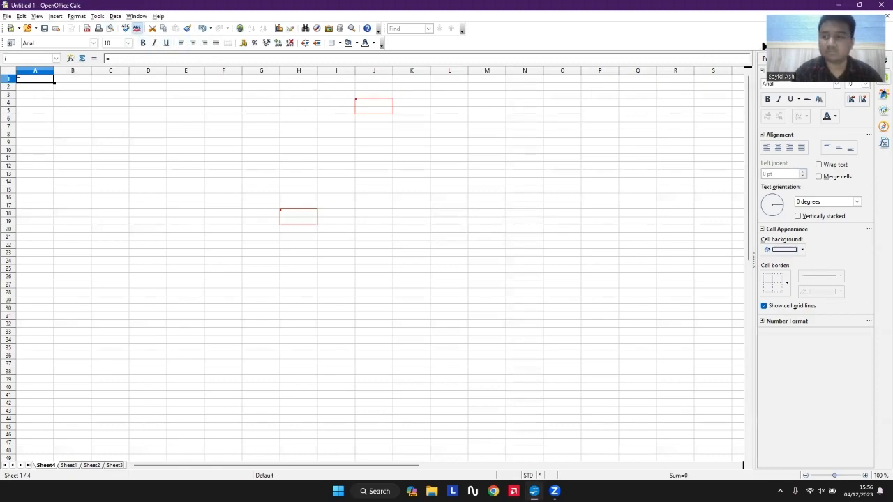
left_click_drag(811, 46, 550, 179)
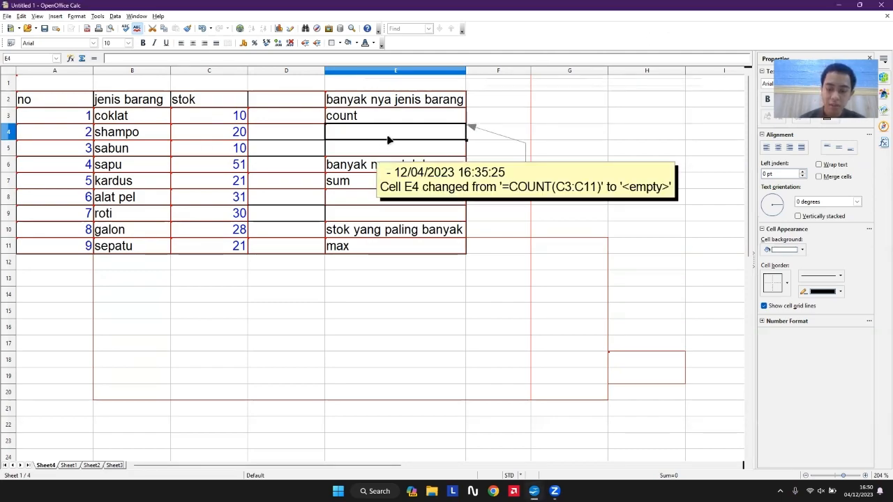
- Count the stok entries in cell E4 with the formula =COUNT(C3:C11)
type("=count")
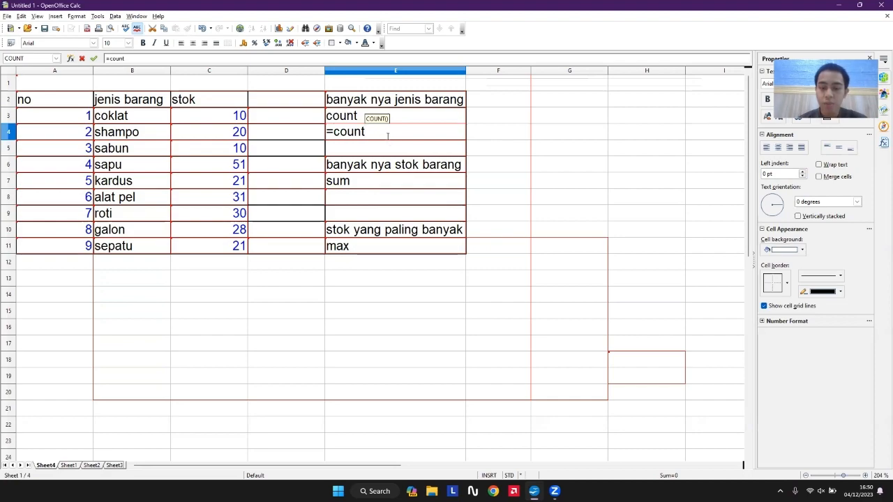
type("(")
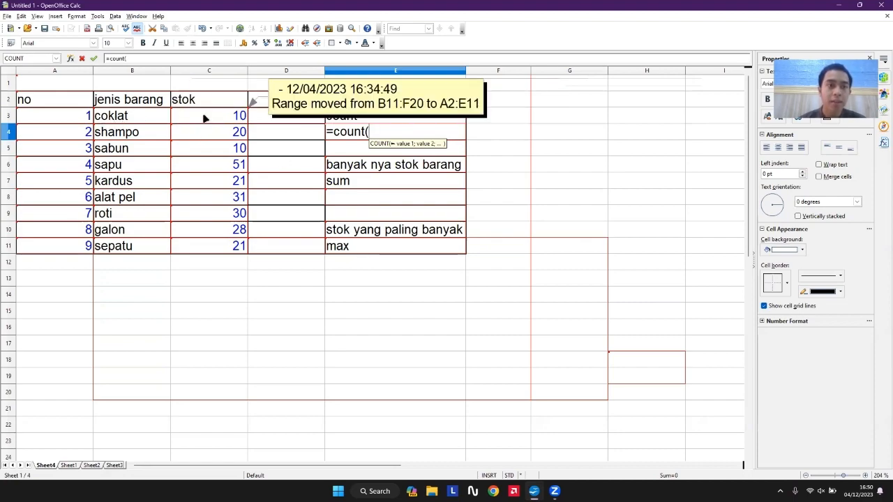
left_click_drag(204, 120, 224, 126)
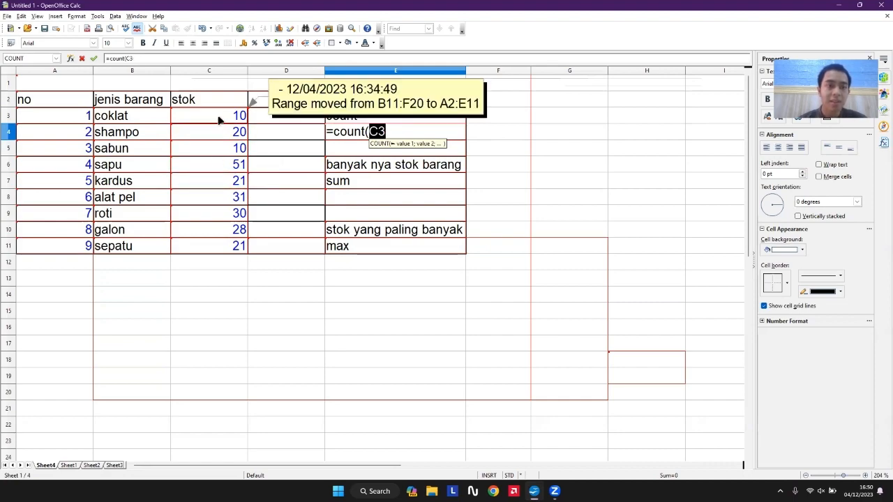
left_click_drag(218, 121, 231, 244)
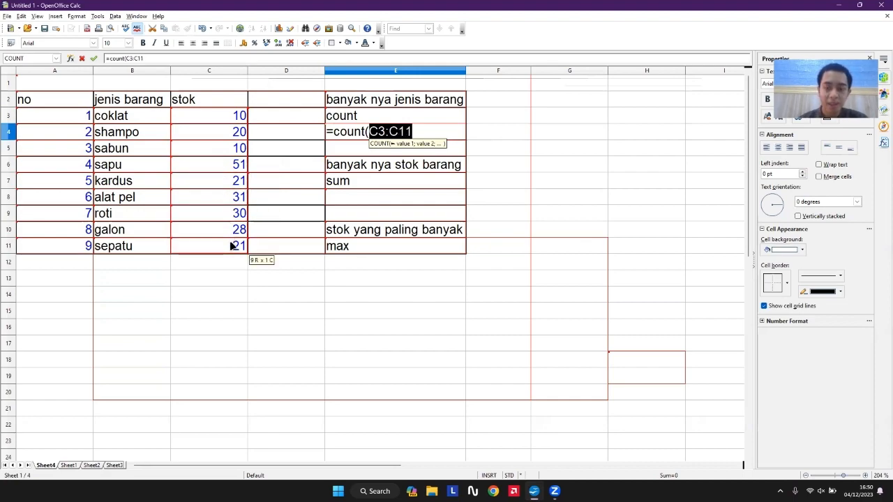
type(")")
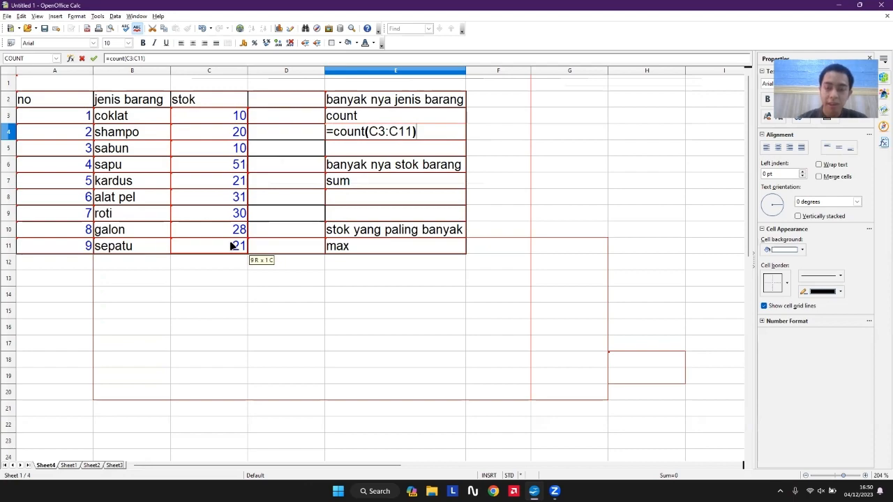
key("Return")
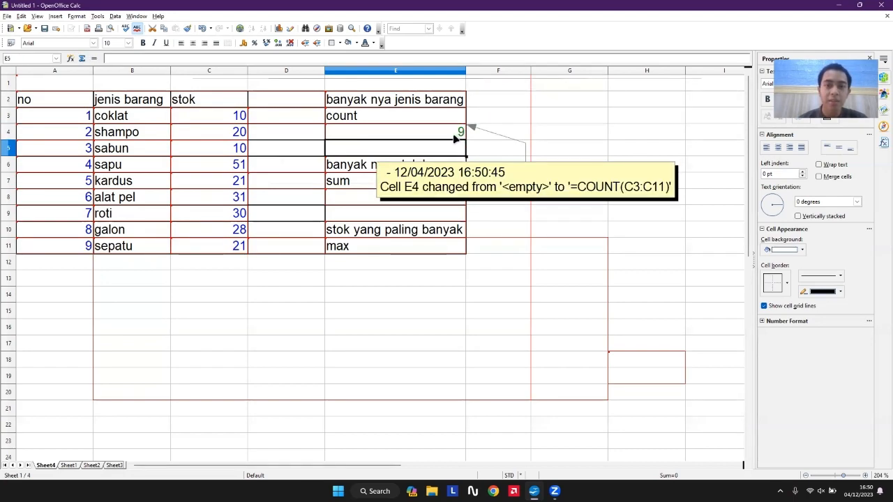
left_click_drag(200, 120, 207, 245)
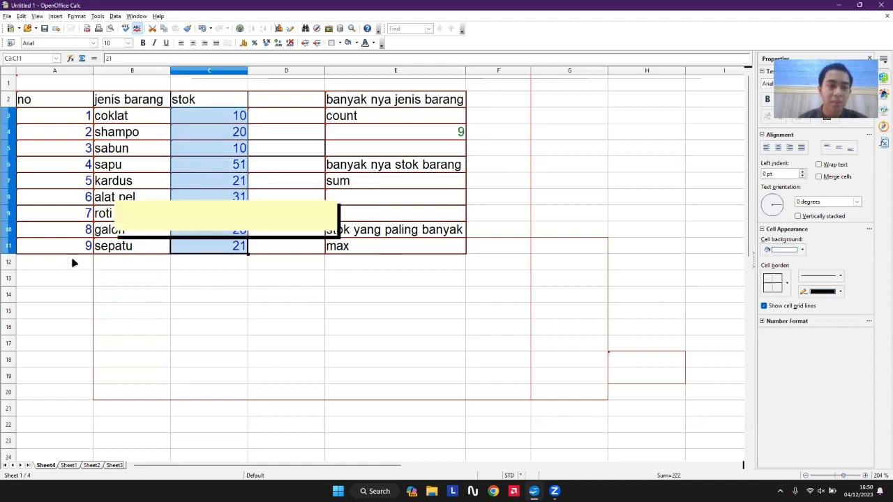
- Total the stok column in cell E8 with the formula =SUM(C3:C11)
left_click(405, 185)
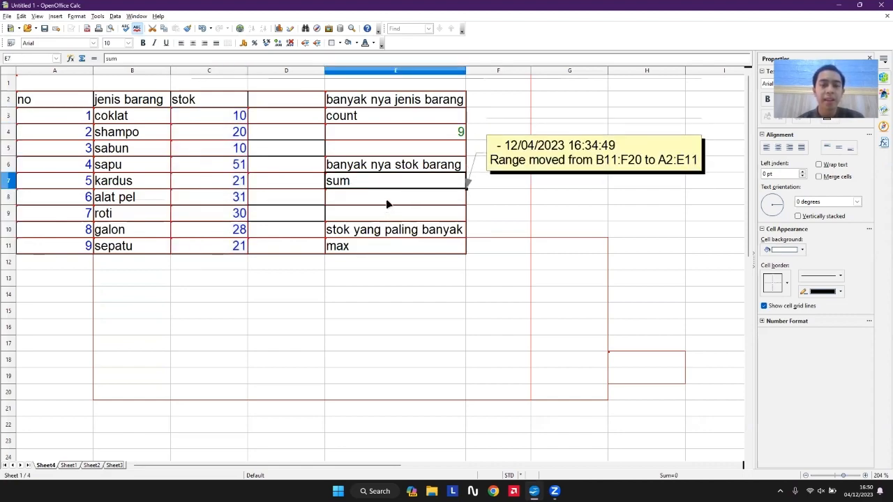
left_click(387, 204)
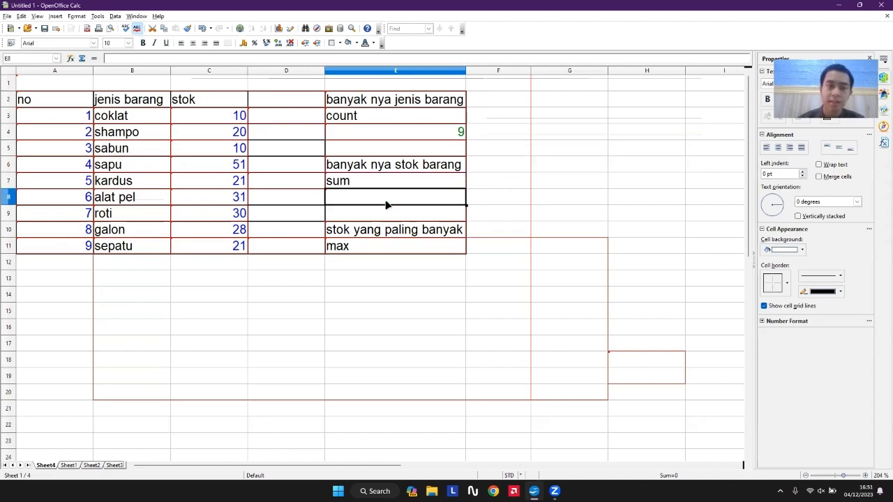
type("q")
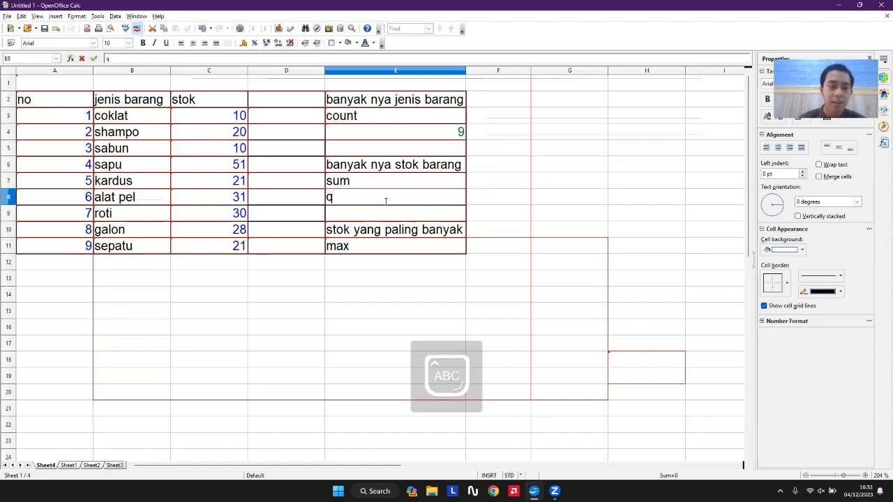
key("BackSpace")
type("=SUM")
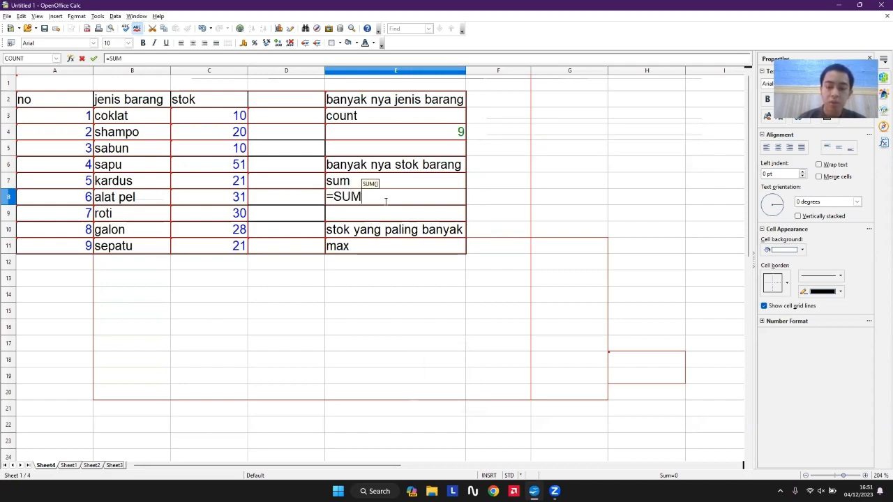
type("(")
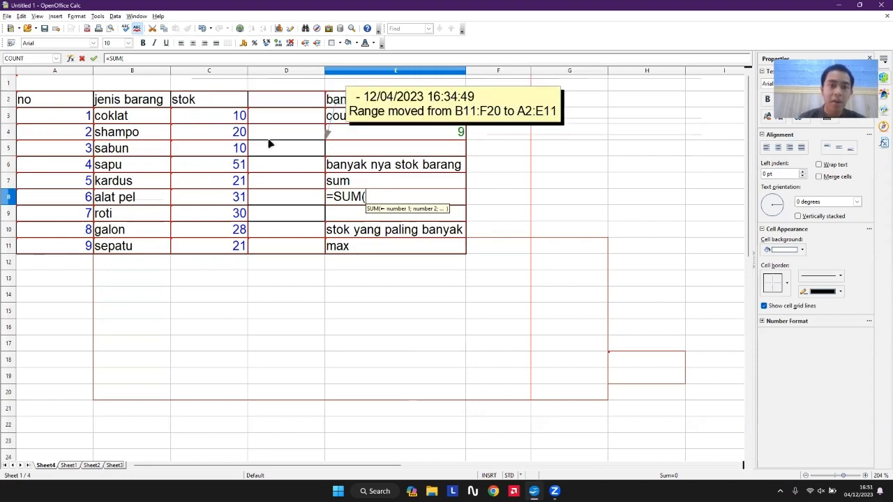
left_click_drag(222, 120, 228, 246)
type(")")
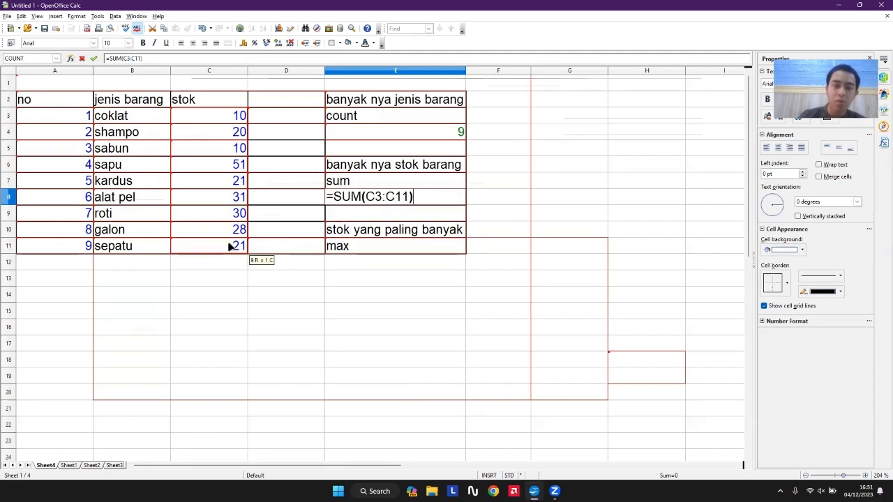
key("Return")
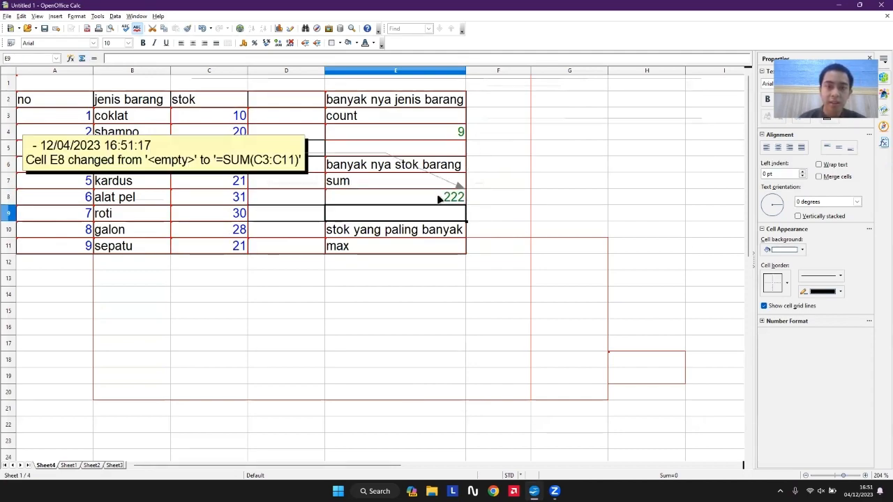
left_click_drag(209, 115, 216, 244)
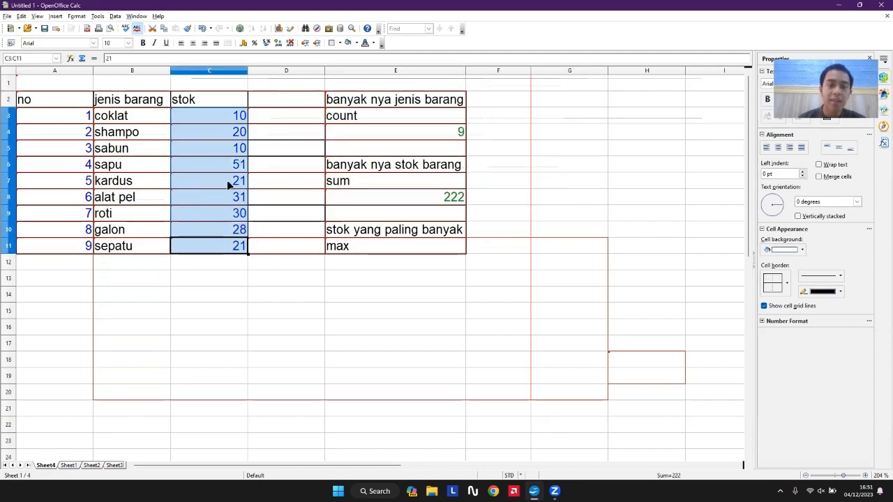
- Find the largest stok value in cell E12 with =MAX(C3:C11) and compare it with the sapu row's stock
left_click(370, 248)
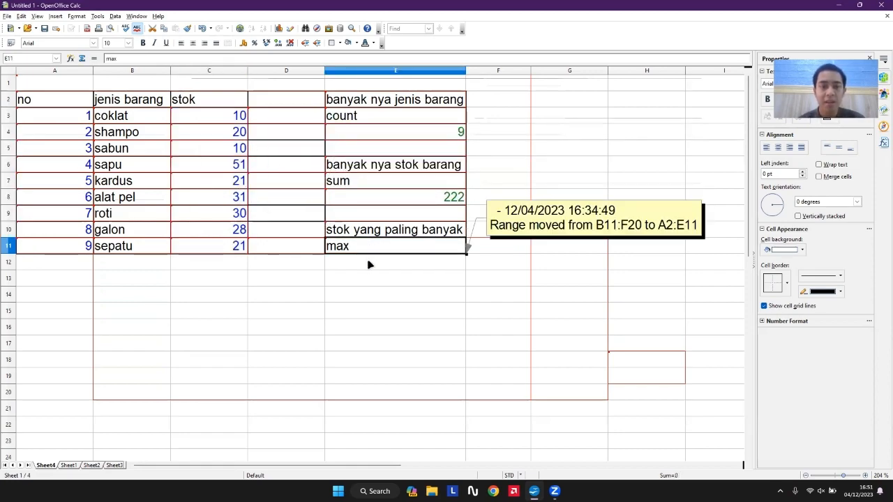
left_click(370, 263)
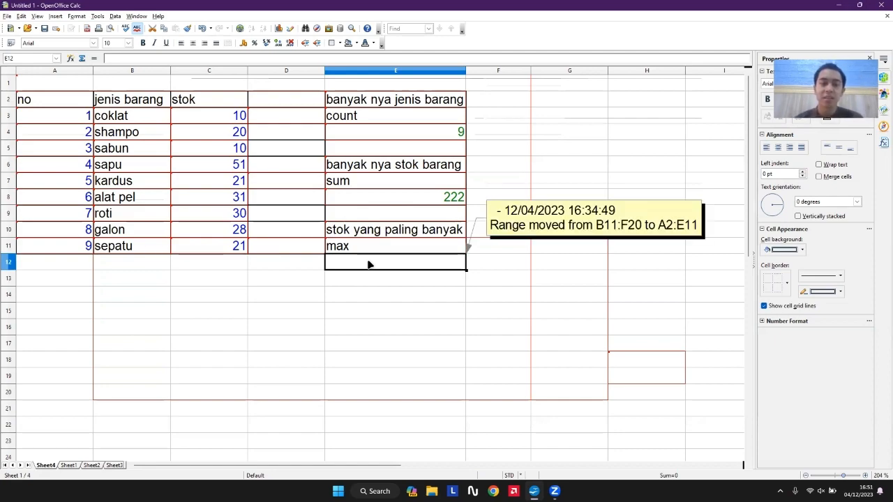
left_click_drag(233, 117, 233, 247)
left_click(334, 262)
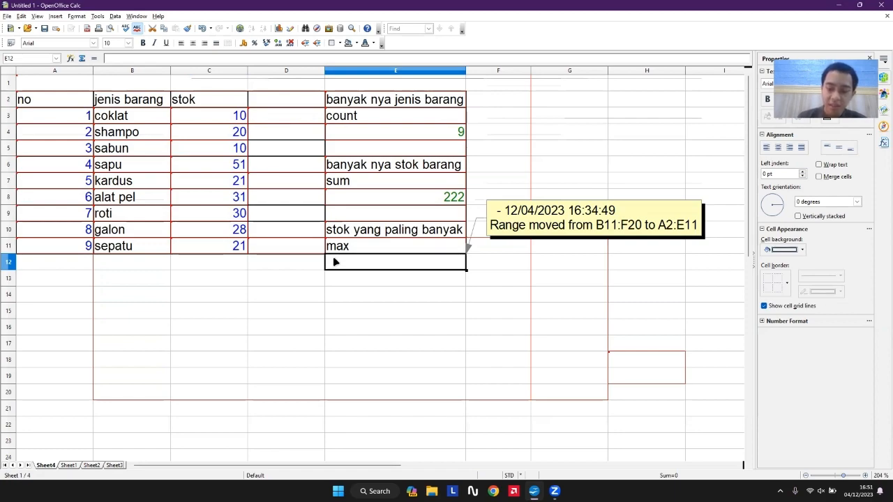
type("=")
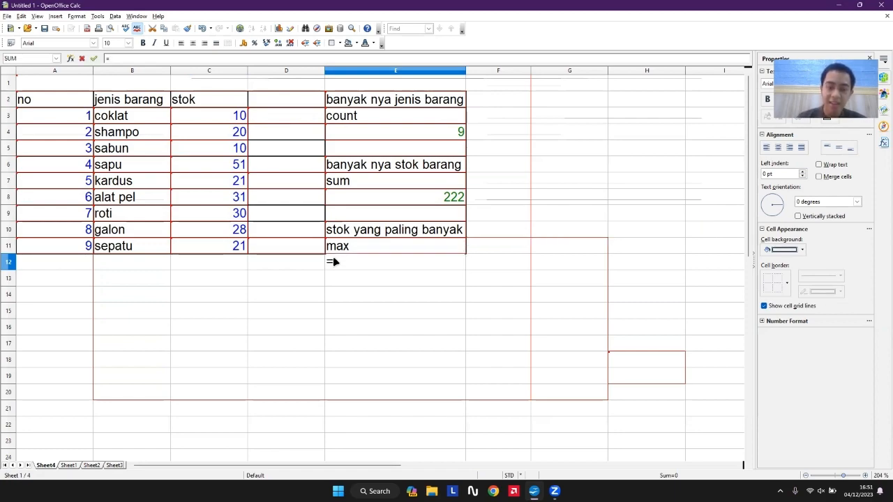
type("MAX")
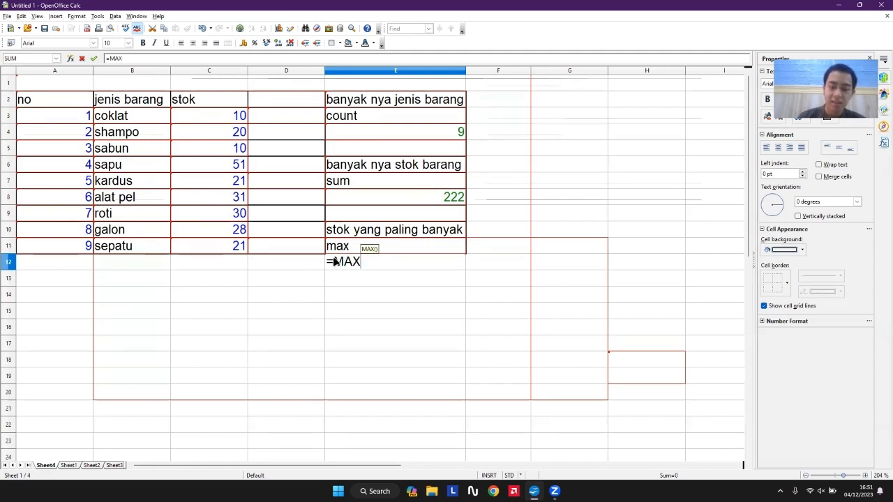
type("(")
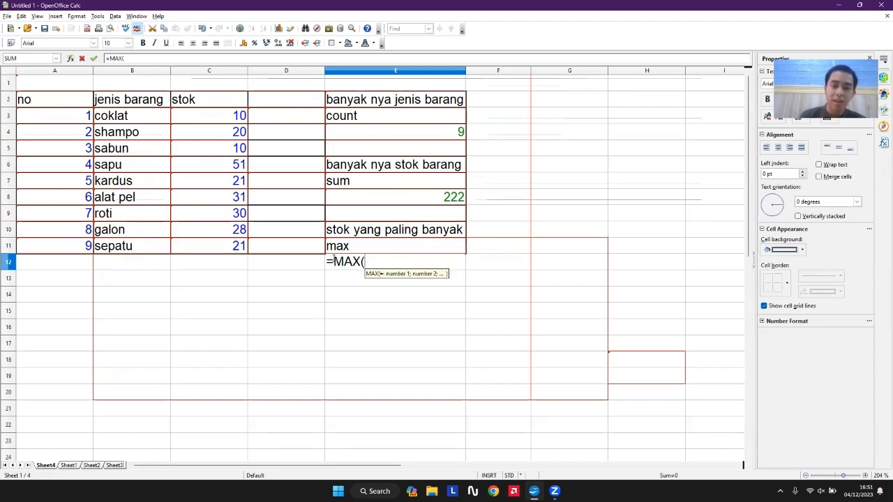
left_click_drag(205, 121, 215, 246)
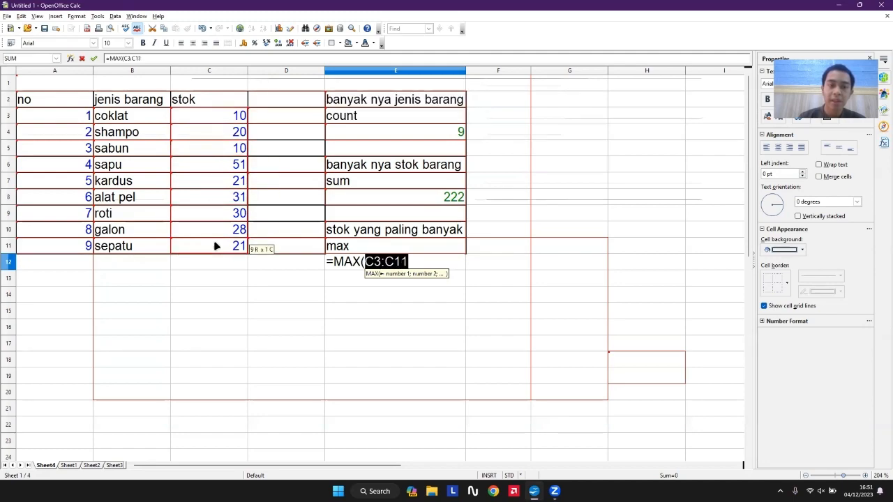
type(")")
key("Return")
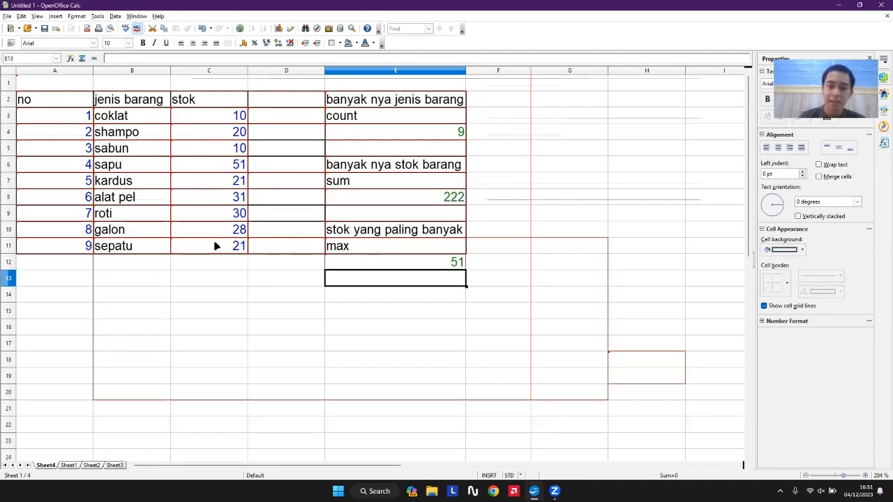
left_click_drag(215, 116, 211, 250)
double_click(221, 168)
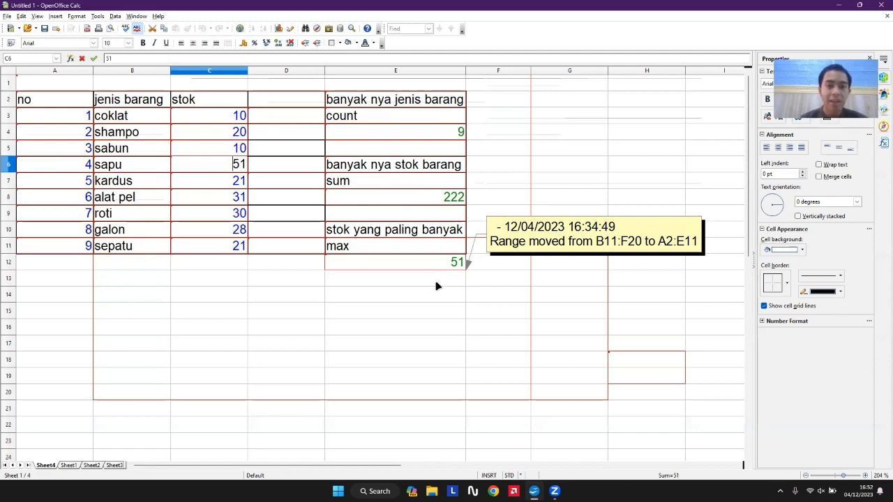
left_click(504, 272)
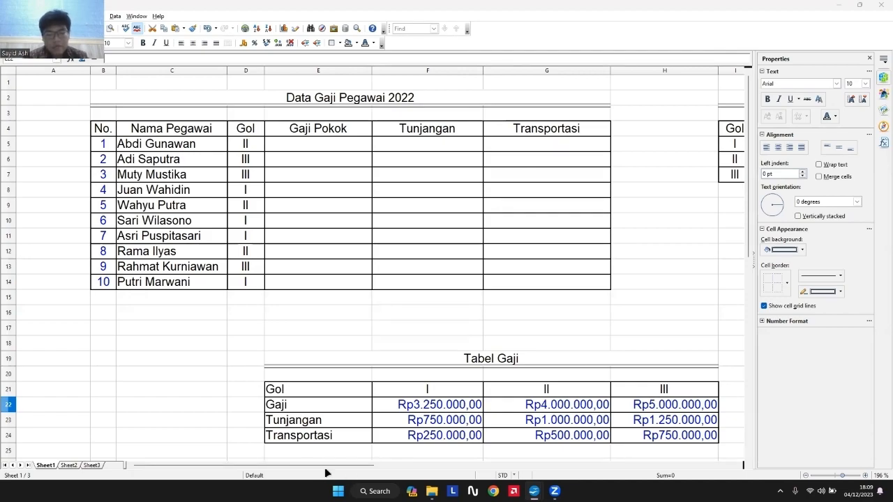
- Start a VLOOKUP formula in Gaji Pokok cell E5 with D5 as the search criterion
left_click_drag(325, 471, 303, 470)
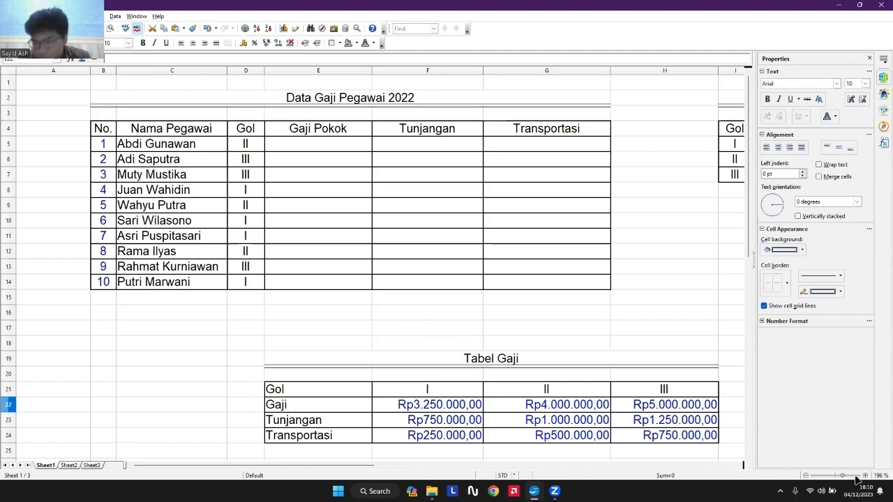
left_click_drag(845, 478, 839, 478)
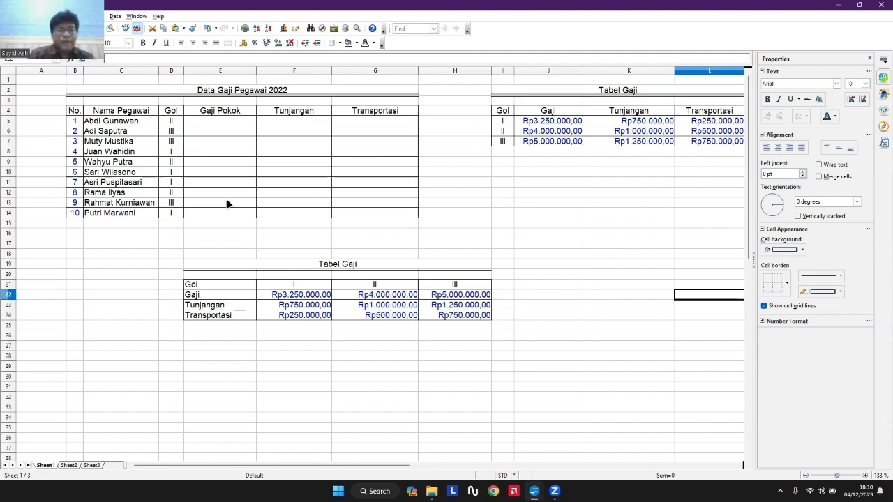
left_click(216, 122)
type("=vo")
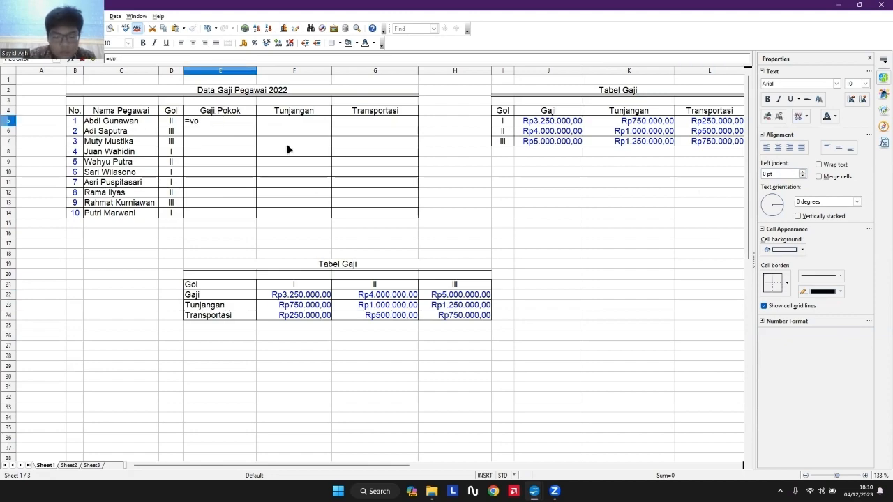
type("ookup")
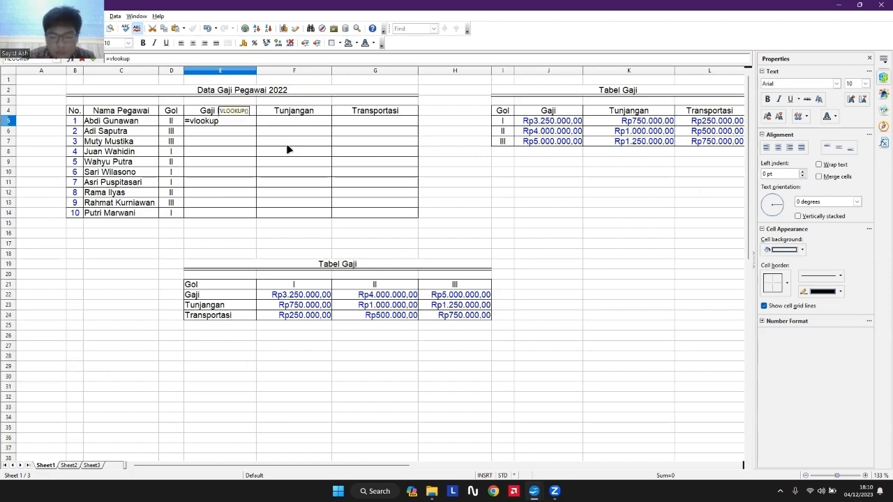
type("(")
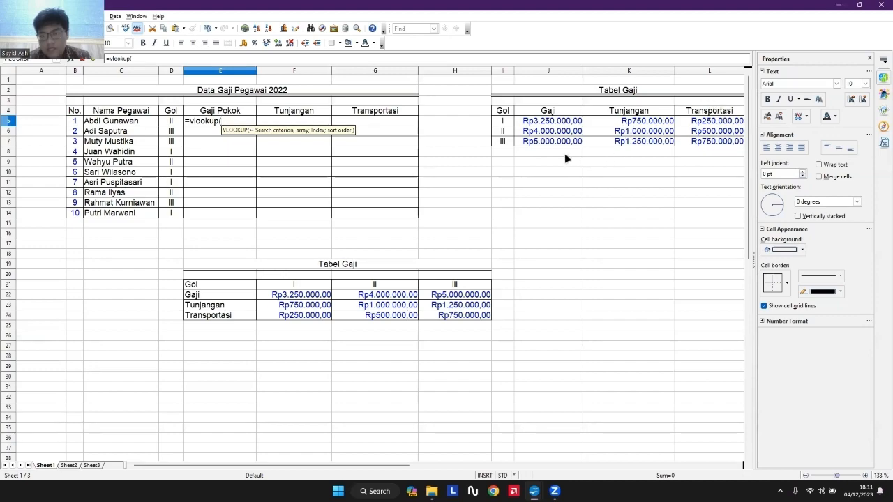
left_click(179, 122)
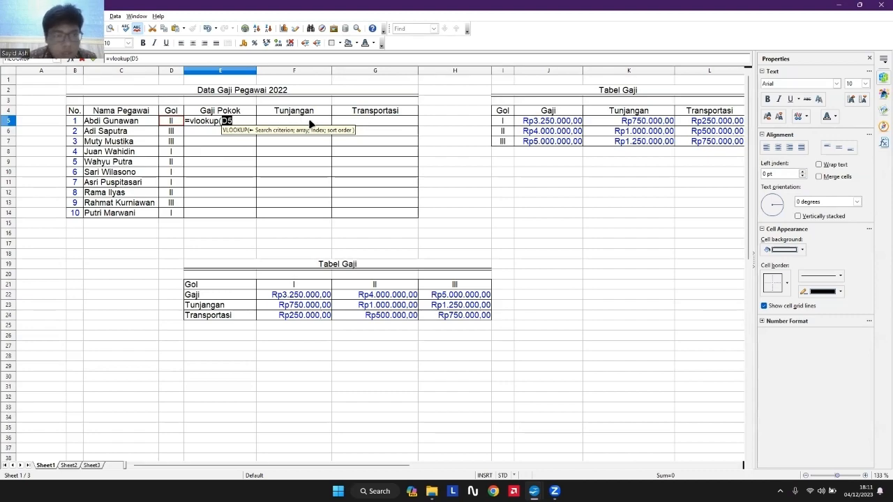
type(";")
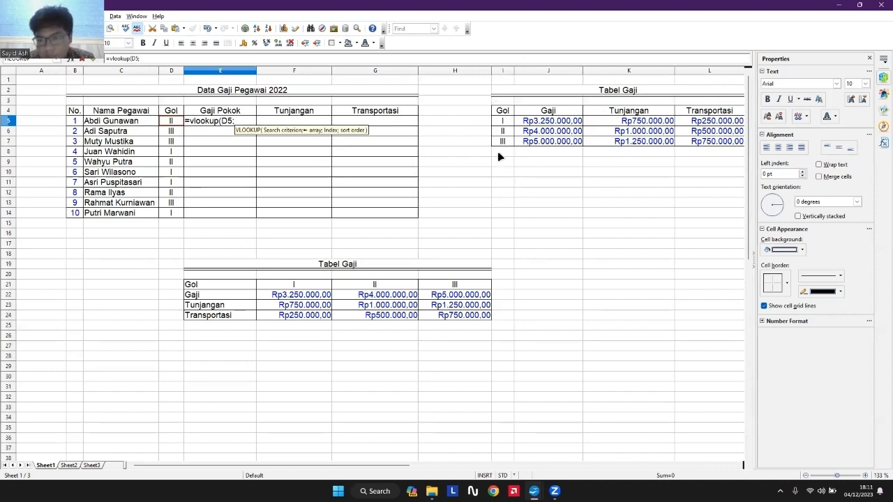
- Complete the arguments of E5's VLOOKUP with array I4:L7, index 2 and sort order 0
left_click(512, 113)
left_click_drag(512, 113, 741, 146)
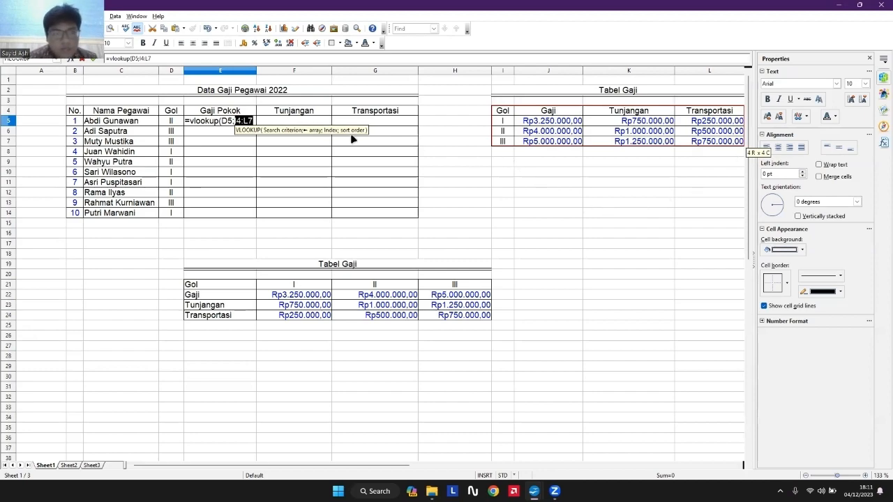
type(";")
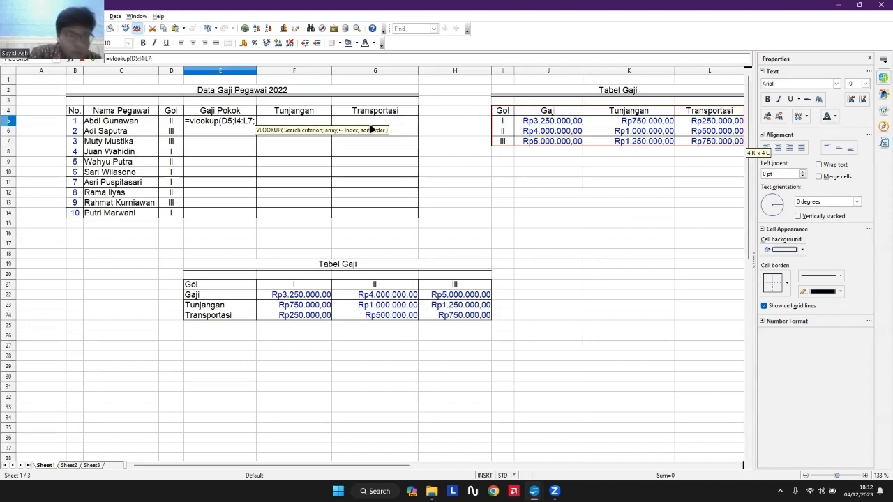
type("2")
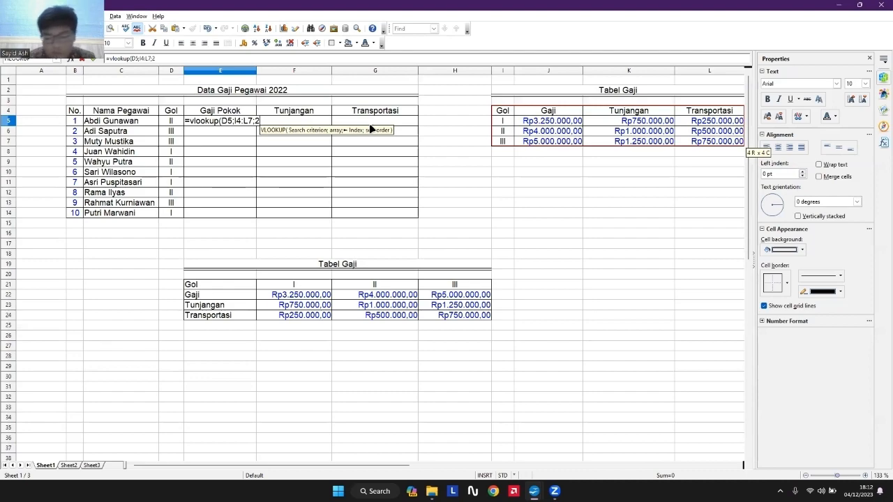
type(";")
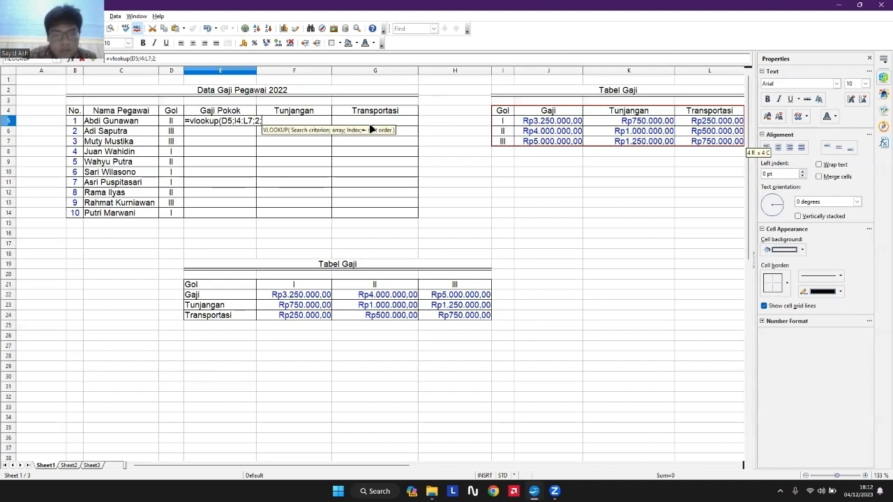
type("0")
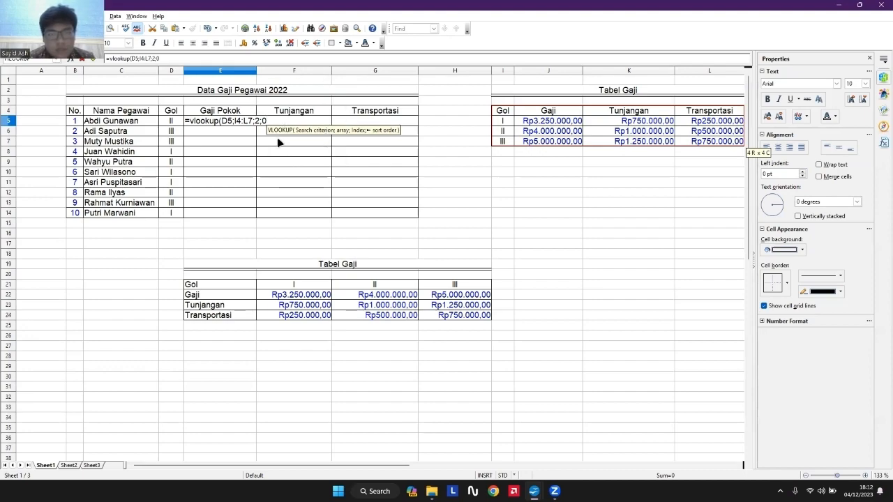
type(")")
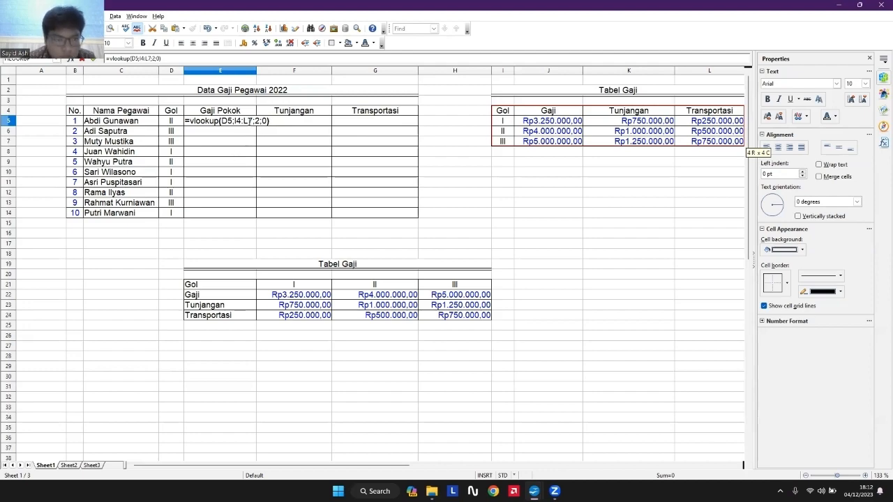
- Make the lookup range in E5's formula absolute as $I$4:$L$7 and enter the formula
left_click(249, 121)
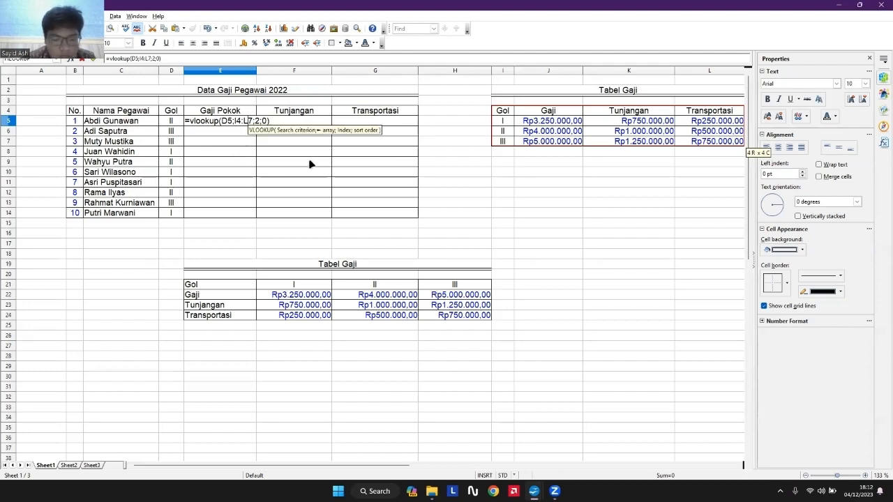
type("$")
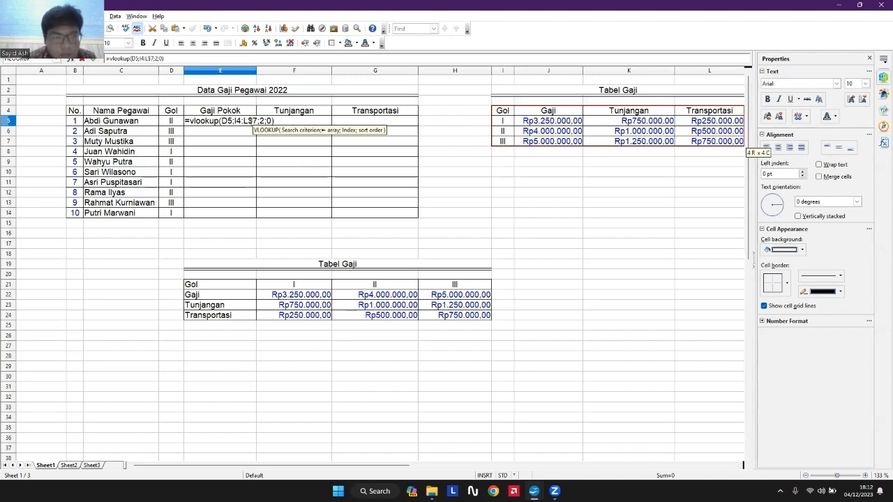
left_click(244, 120)
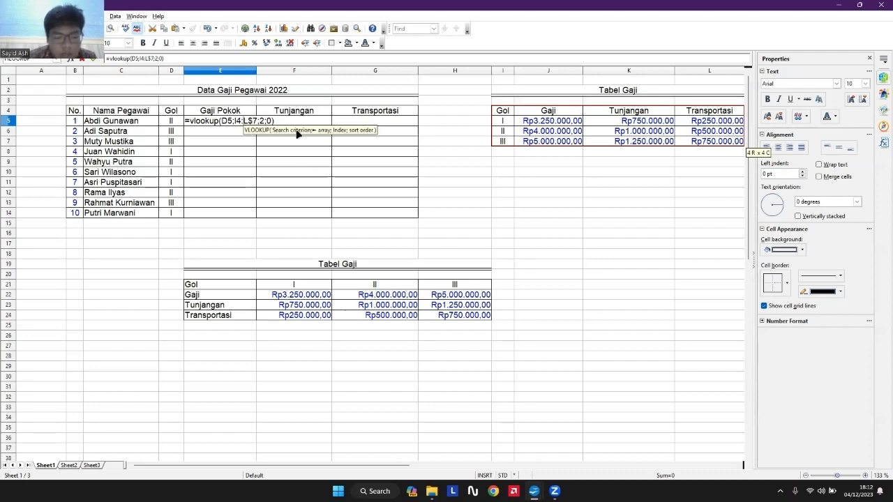
type("$")
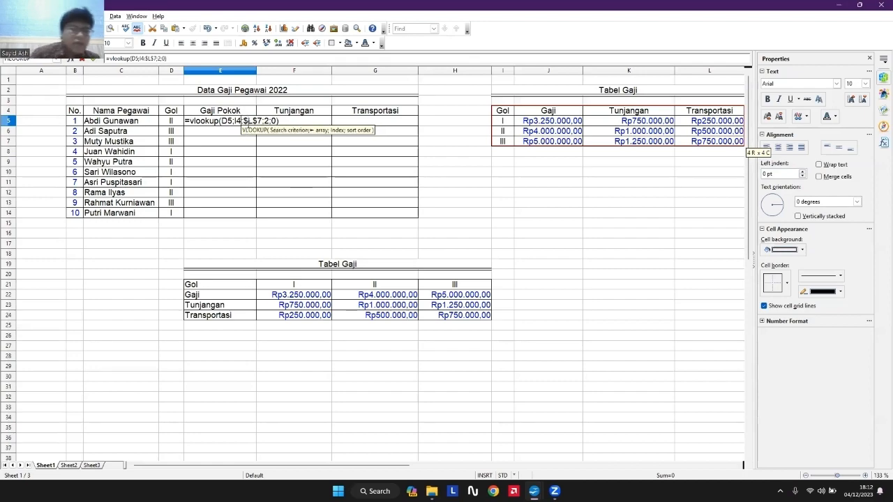
key("Left")
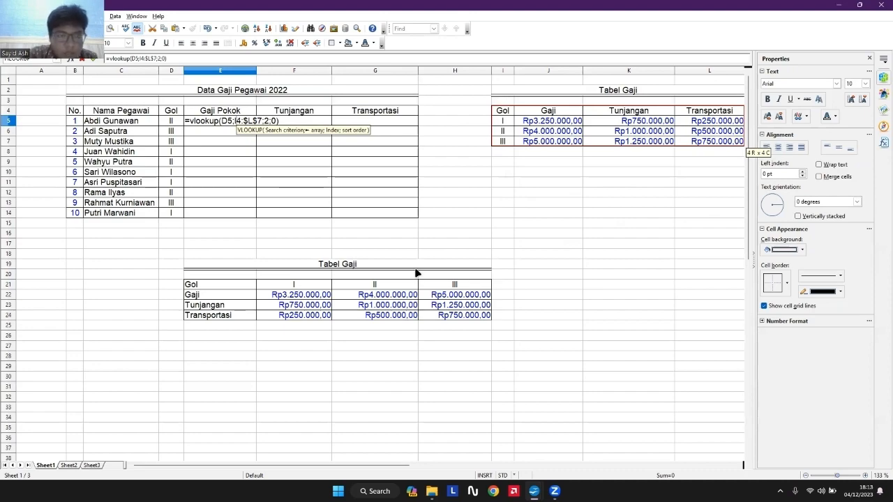
type("$")
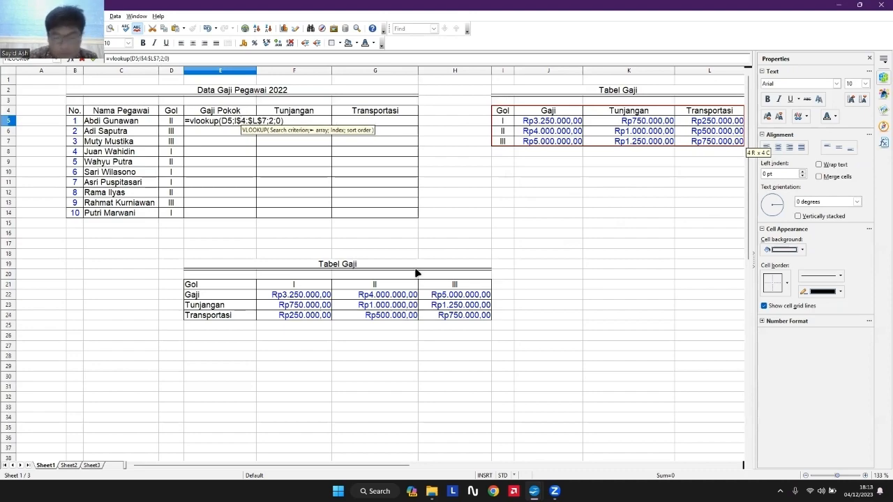
key("Left")
key("Left")
type("$")
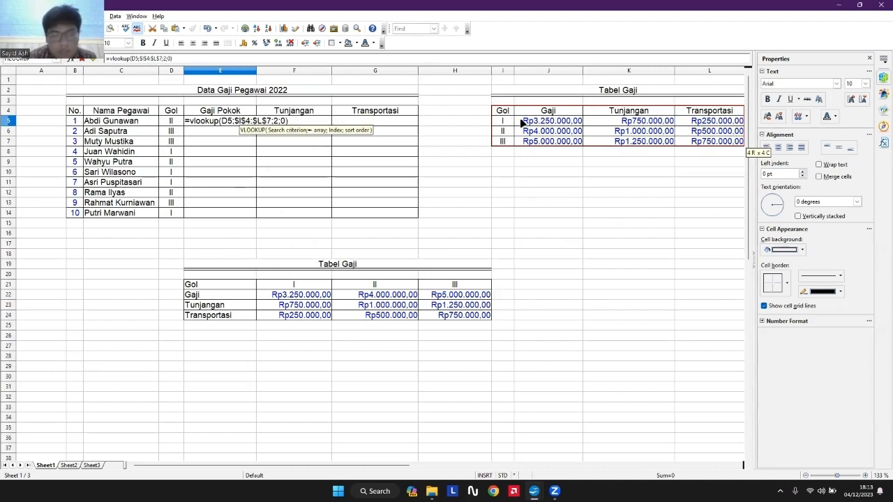
key("Return")
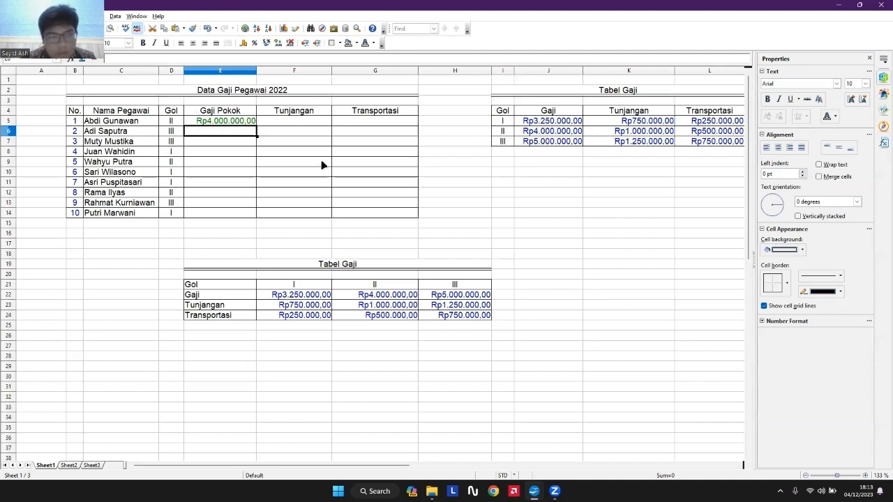
- Fill the VLOOKUP formula from E5 down the Gaji Pokok column to E14
left_click(236, 123)
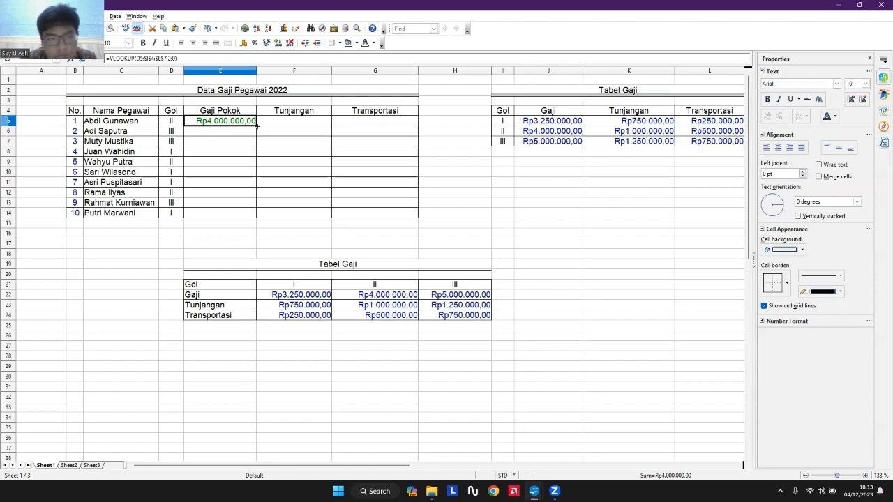
left_click_drag(257, 126, 257, 214)
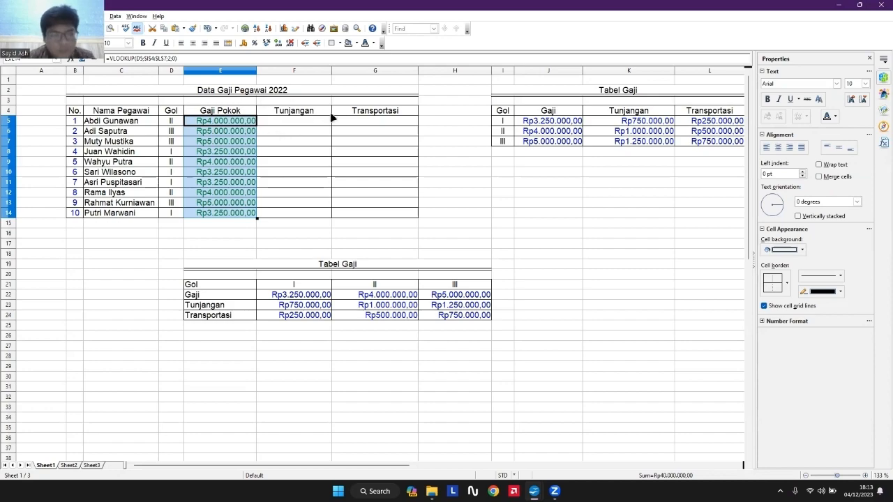
left_click(309, 141)
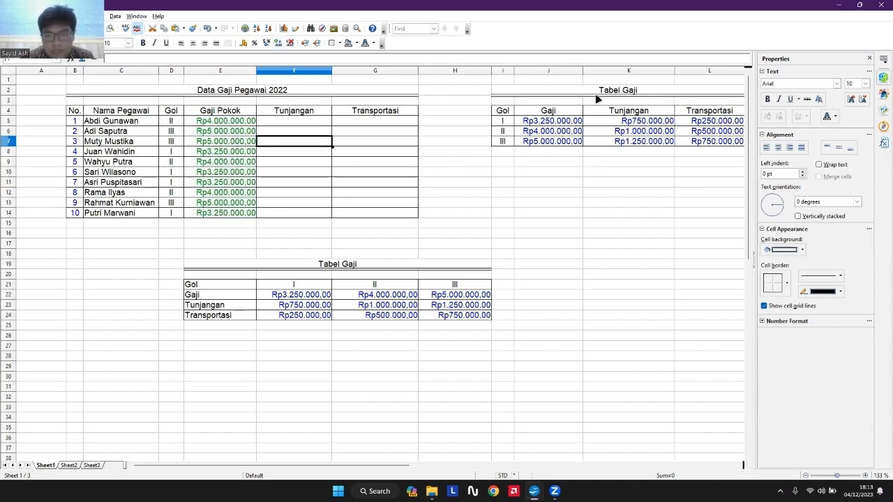
- Write the formula =vlookup(D5;I4:L7;3;0) in Tunjangan cell F5
left_click(290, 122)
type("=v")
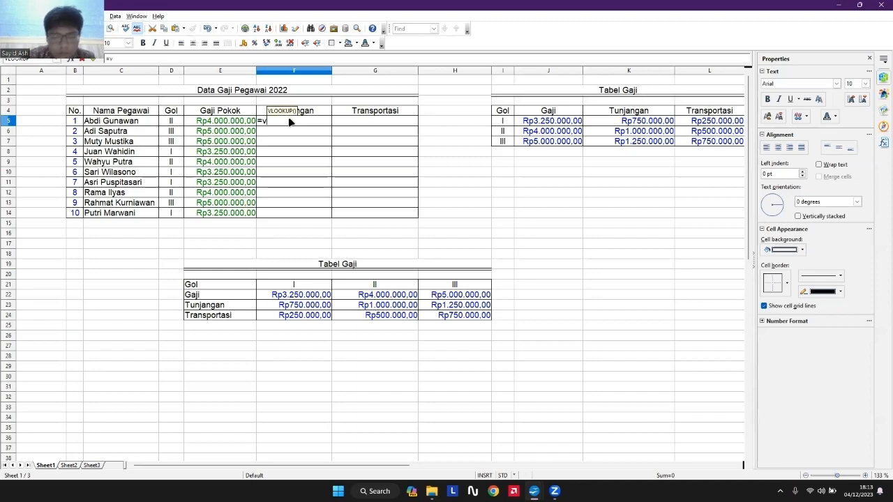
type("looku")
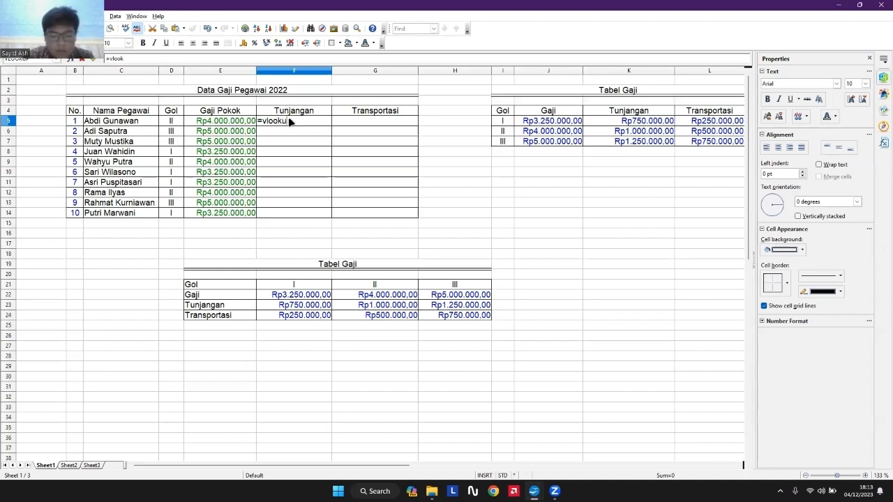
type("p(")
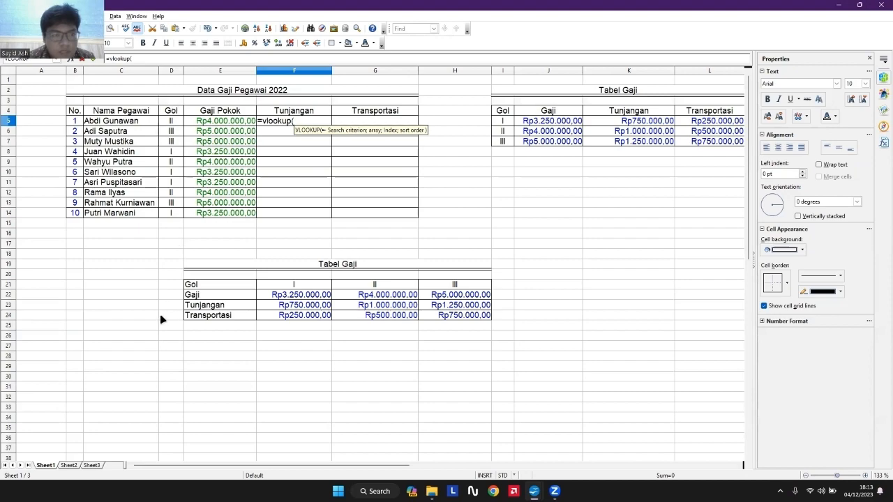
left_click(180, 125)
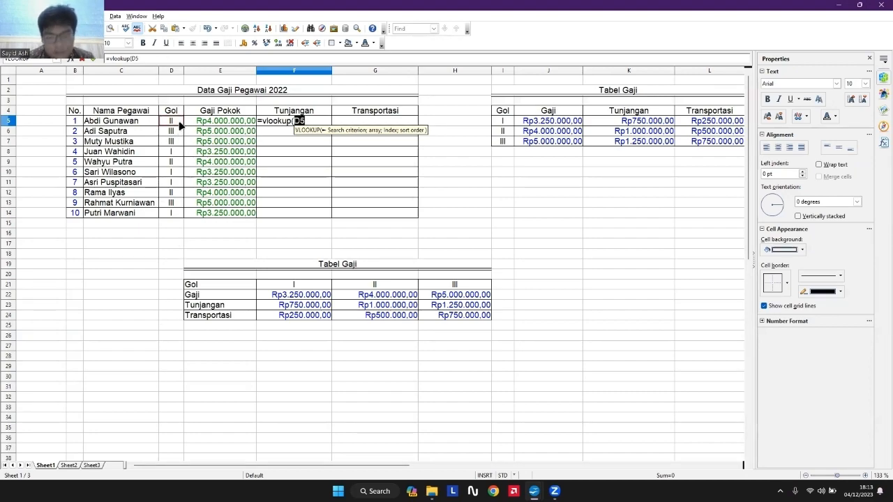
type(";")
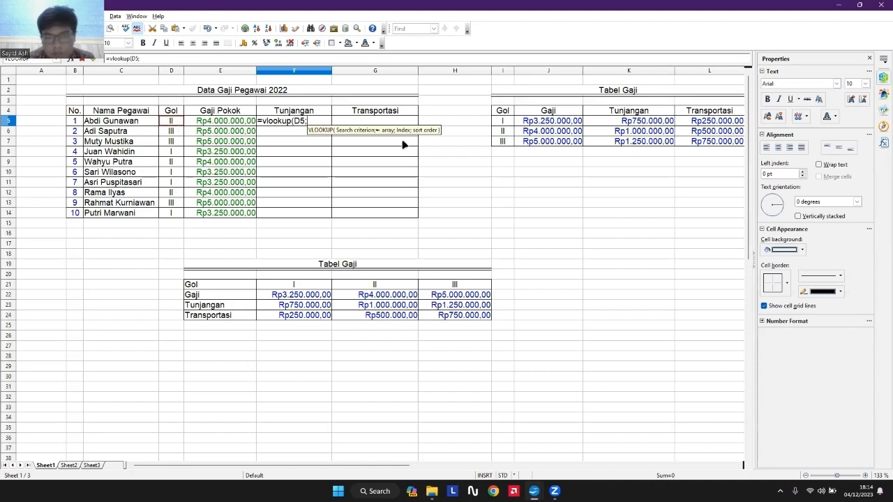
left_click_drag(496, 112, 705, 142)
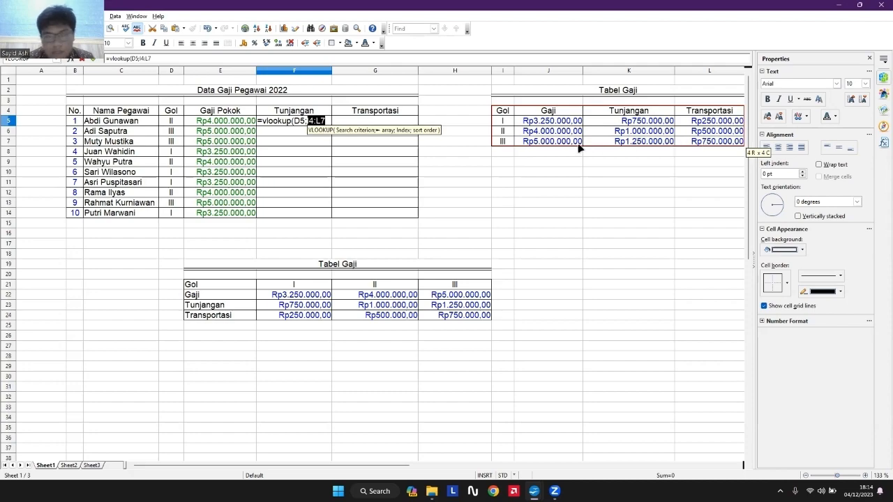
type(";")
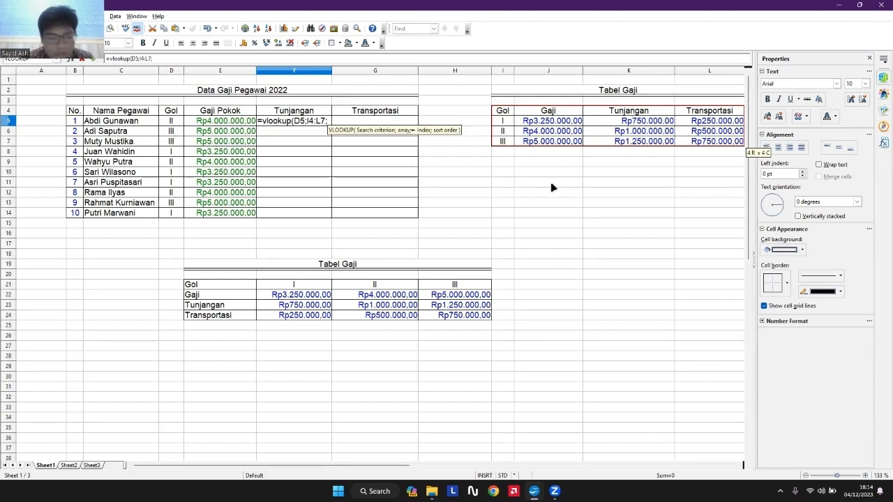
type("3;0")
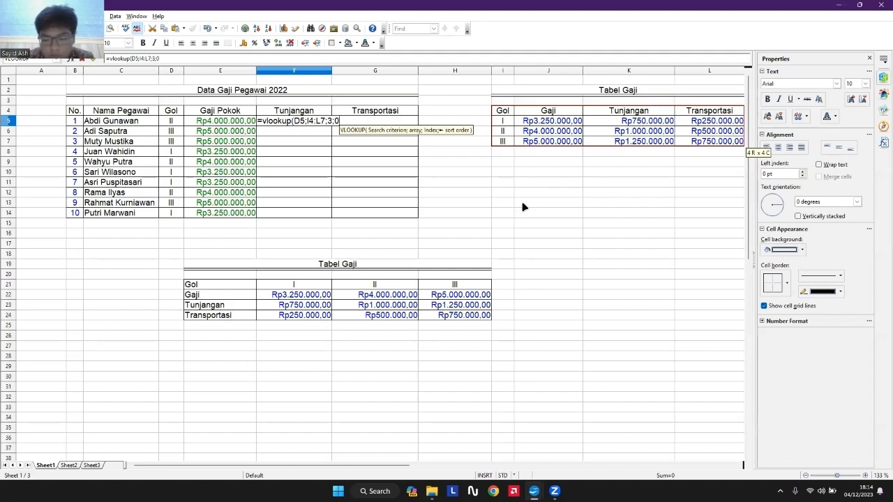
type(")")
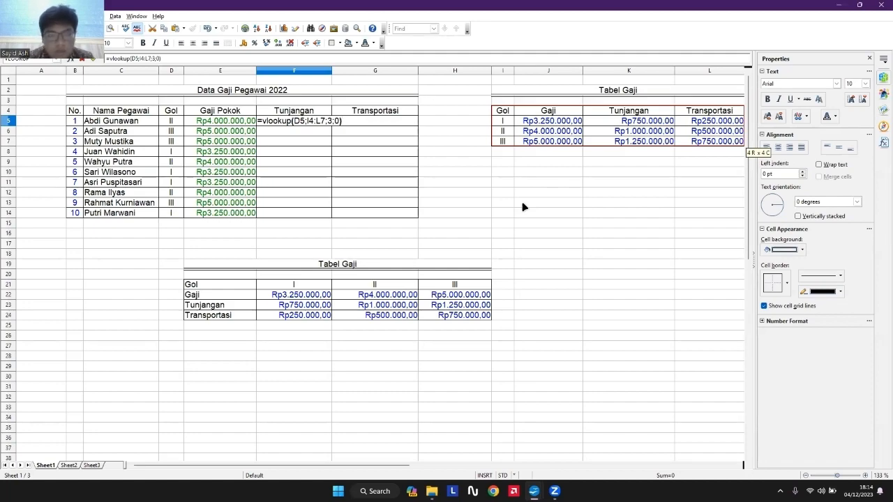
- Make the lookup range in F5's formula absolute as $I$4:$L$7 and fill the formula down the Tunjangan column to F14
left_click(321, 120)
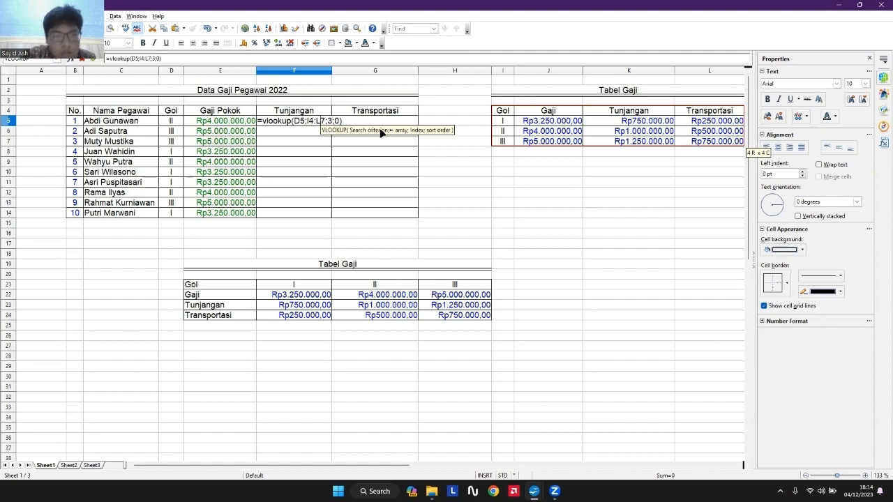
type("$")
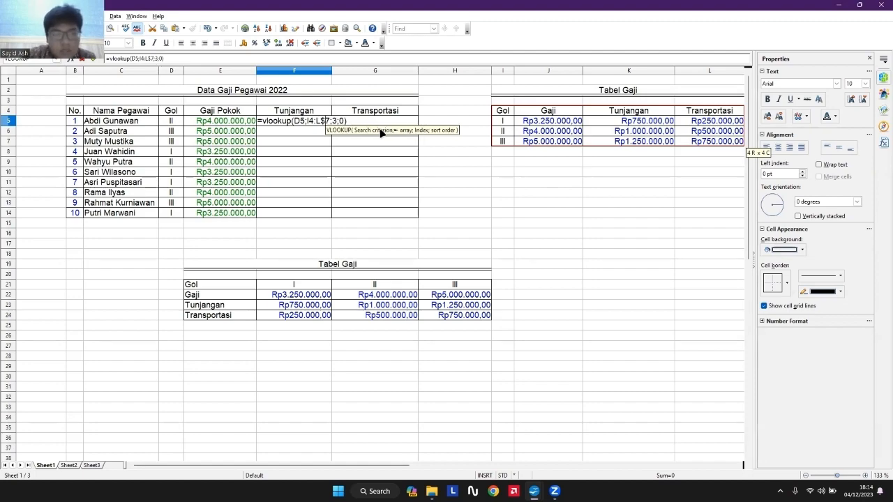
key("Left")
key("Left")
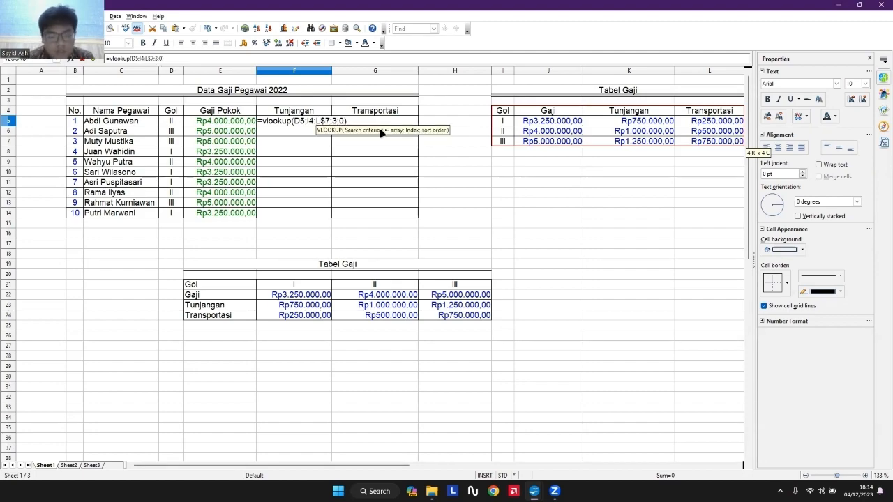
type("$")
key("Left")
key("Left")
key("Left")
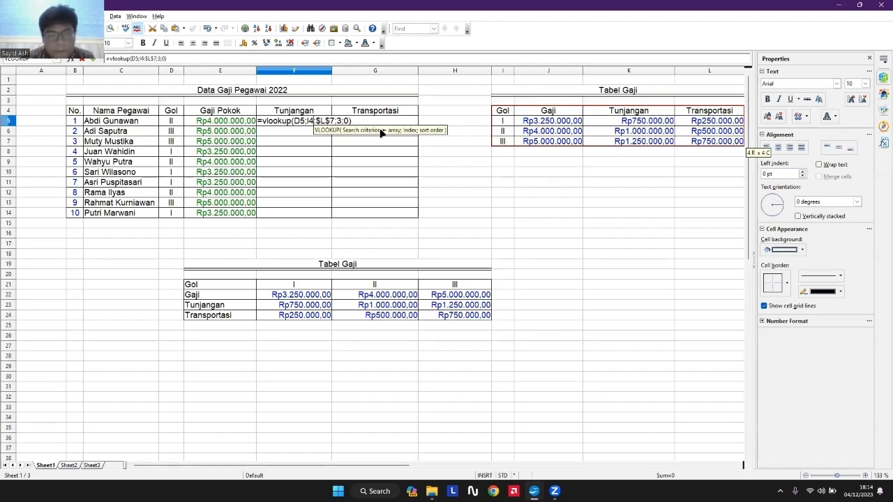
type("$")
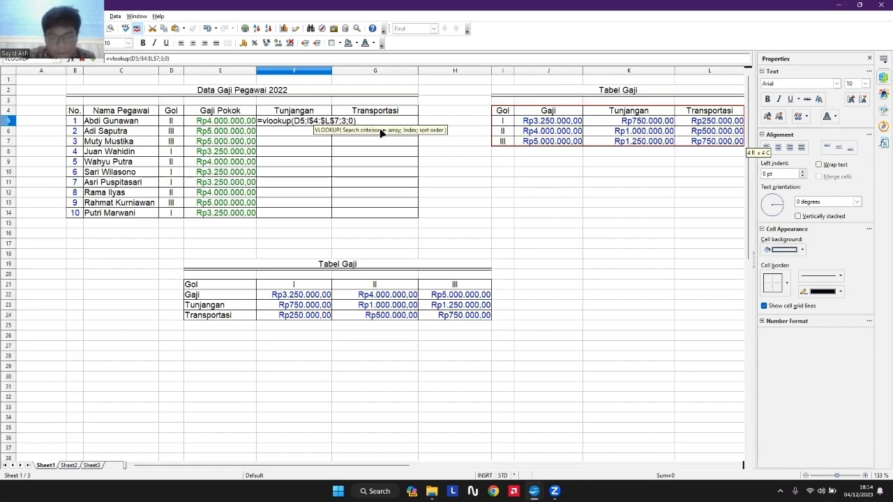
key("Left")
key("Left")
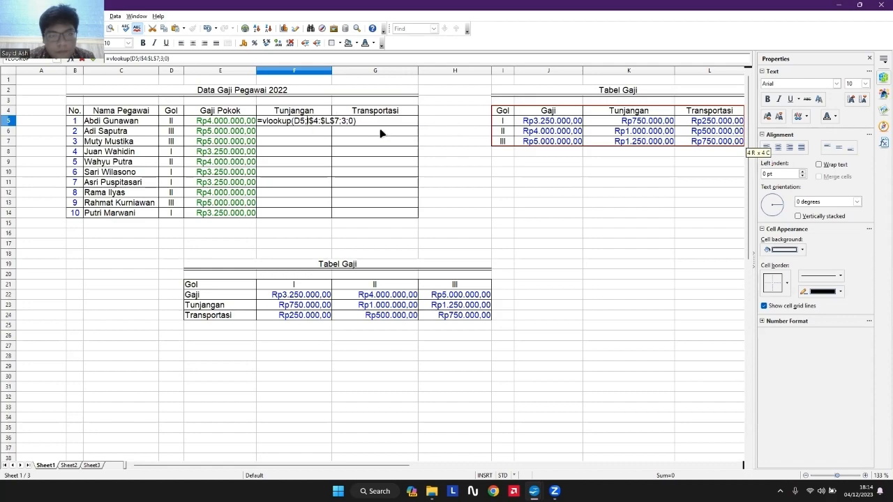
type("$")
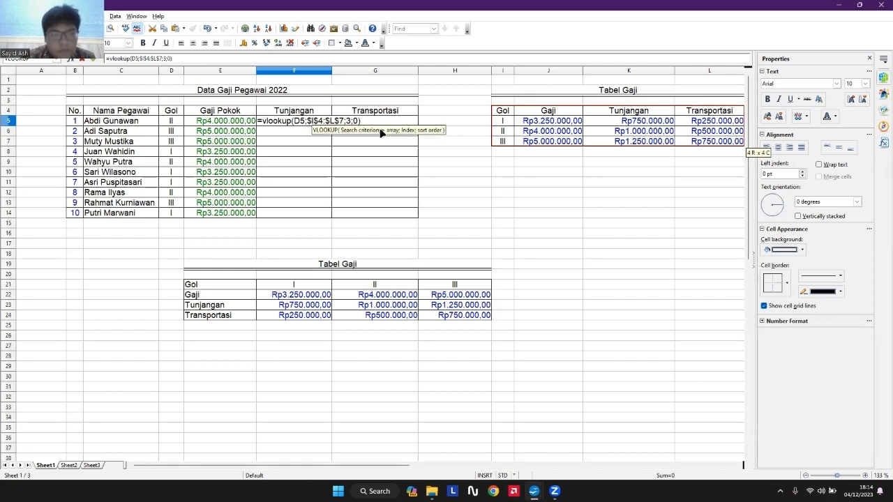
key("Return")
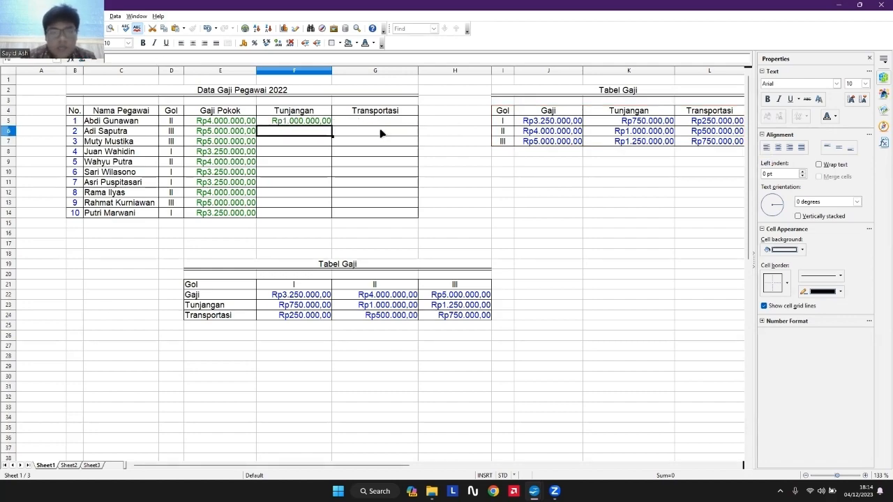
left_click(321, 121)
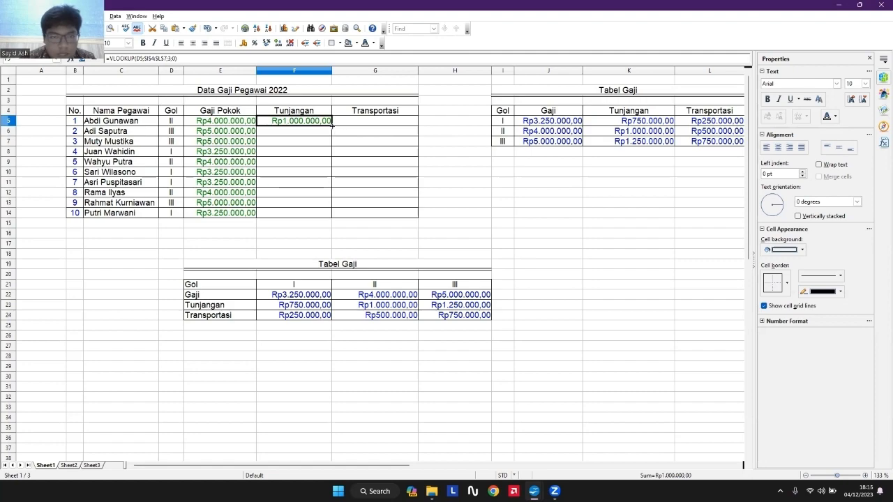
left_click_drag(333, 123, 334, 217)
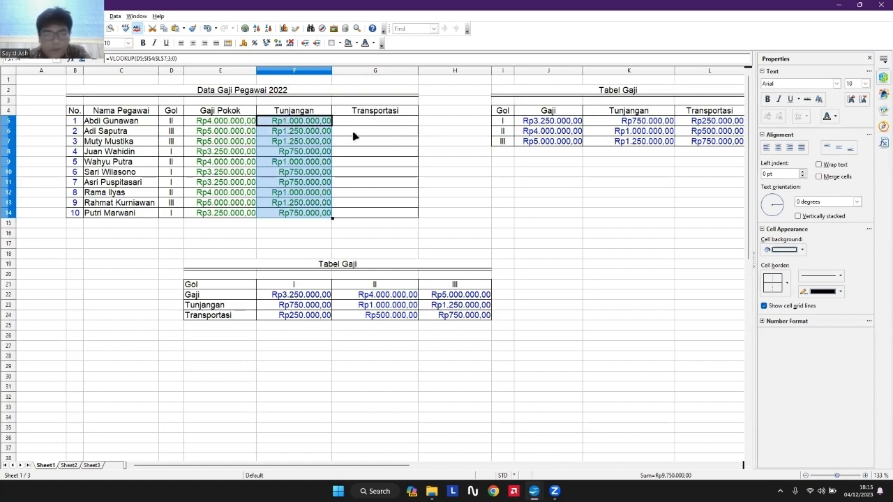
- Write the formula =vlookup(D5;I4:L7;4;0) in Transportasi cell G5
left_click(375, 122)
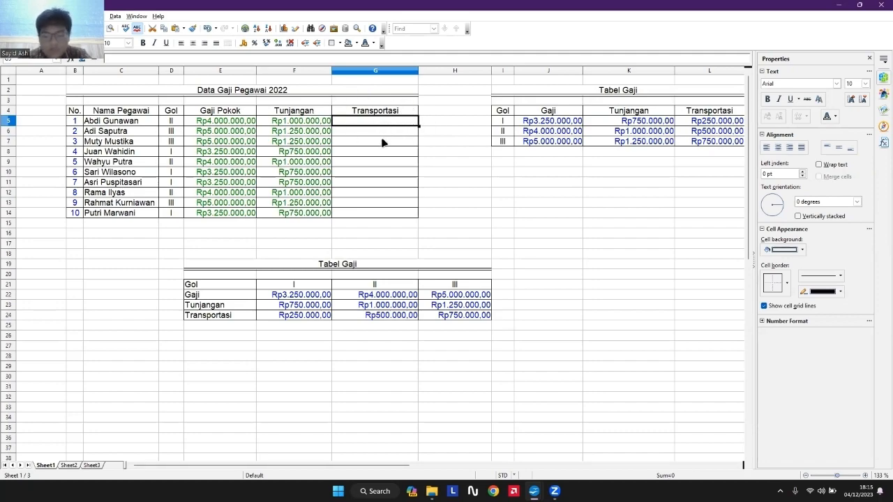
type("=")
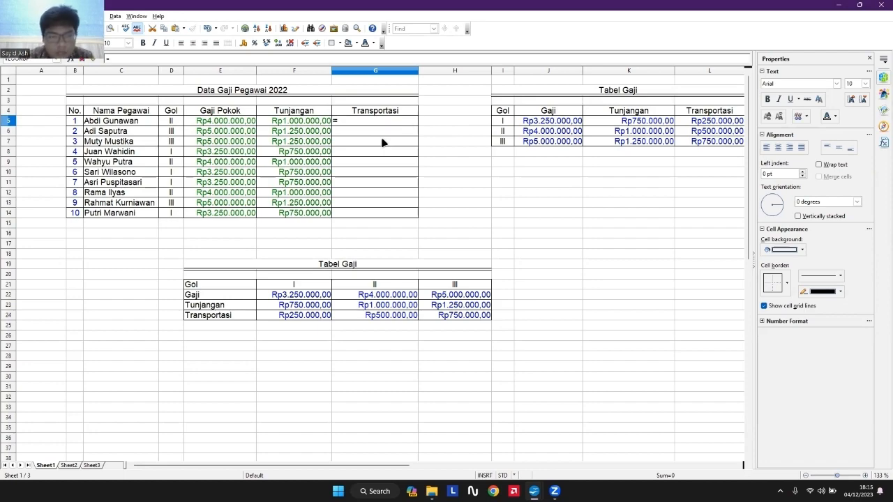
type("vlookup")
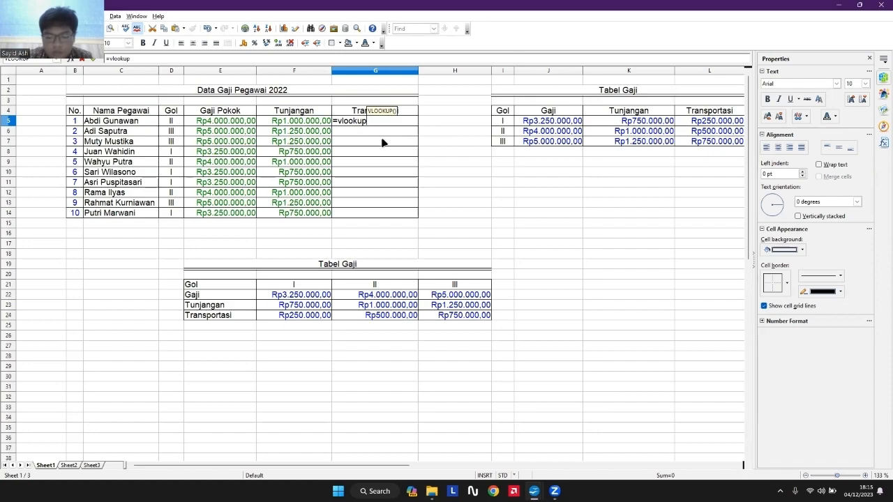
type("(")
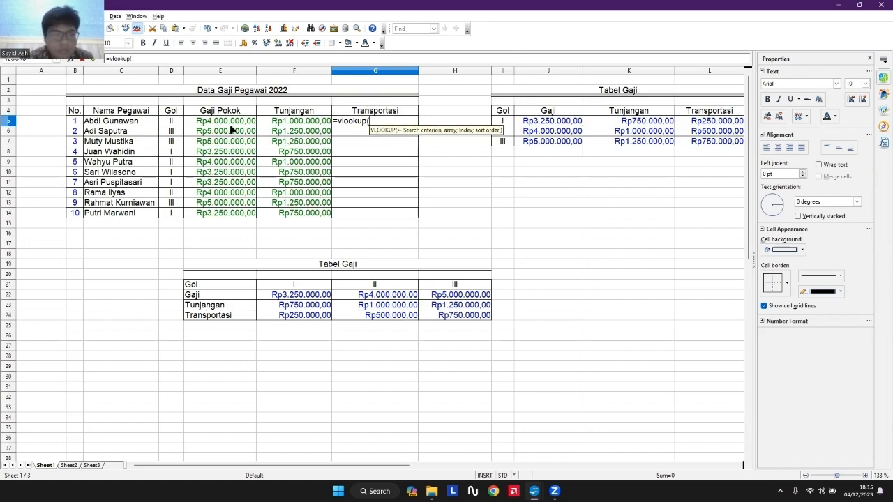
left_click(179, 120)
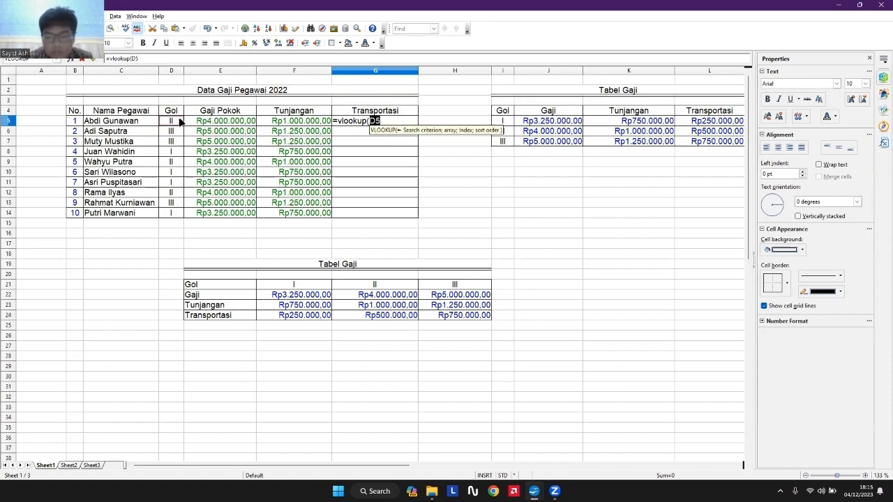
type(";")
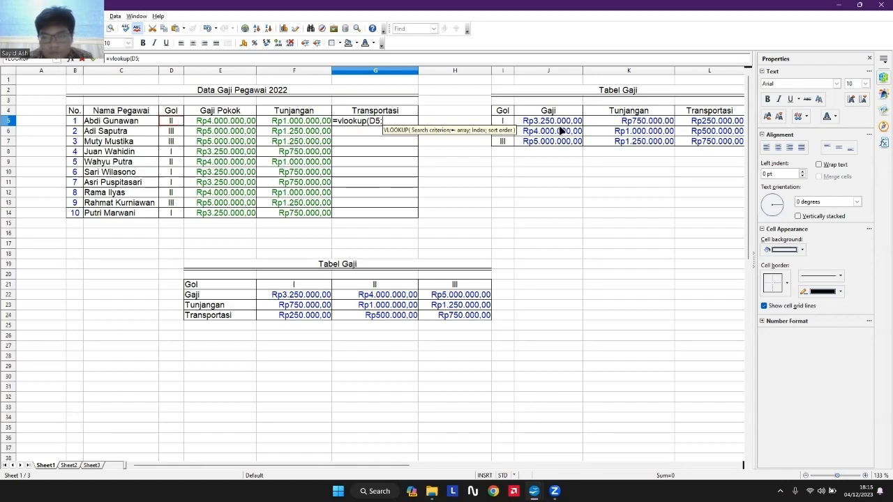
left_click_drag(494, 110, 724, 143)
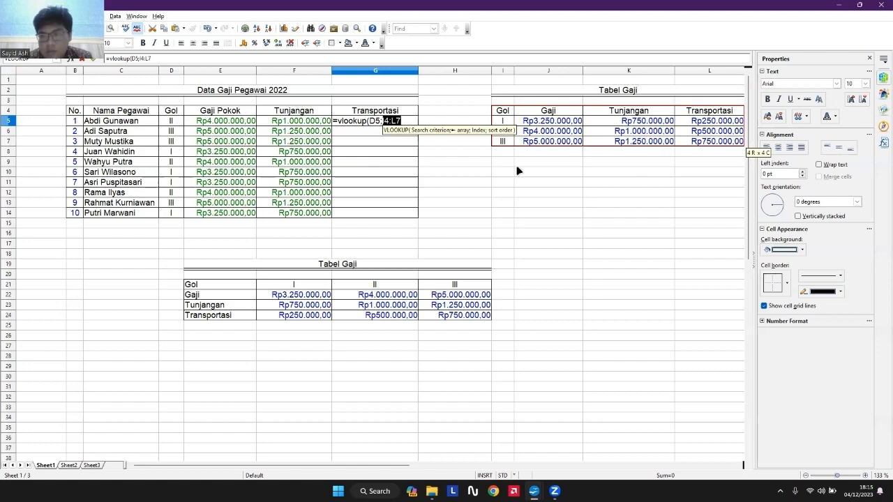
type(";")
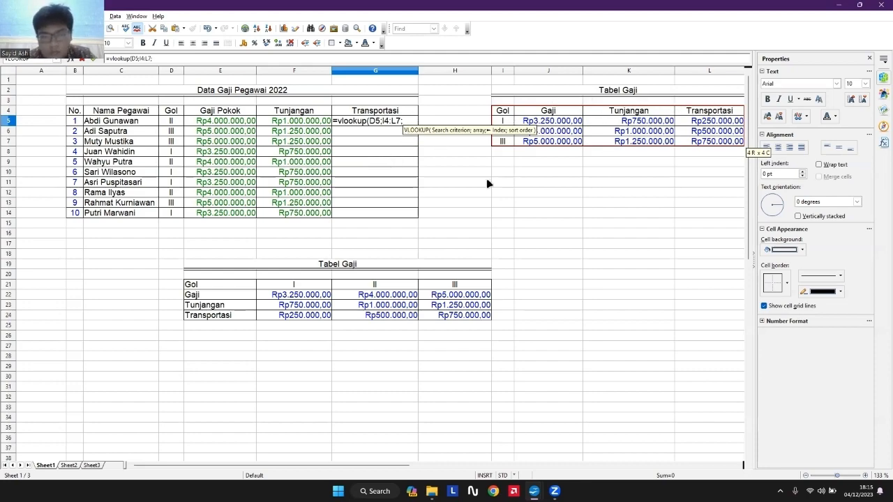
type("4;0)")
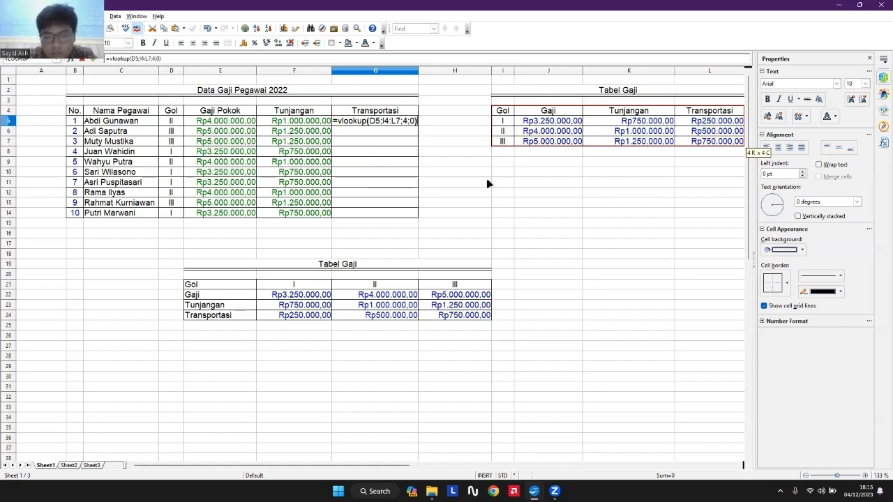
- Make the lookup range in G5's formula absolute as $I$4:$L$7 and fill the formula down the Transportasi column to G14
left_click(397, 122)
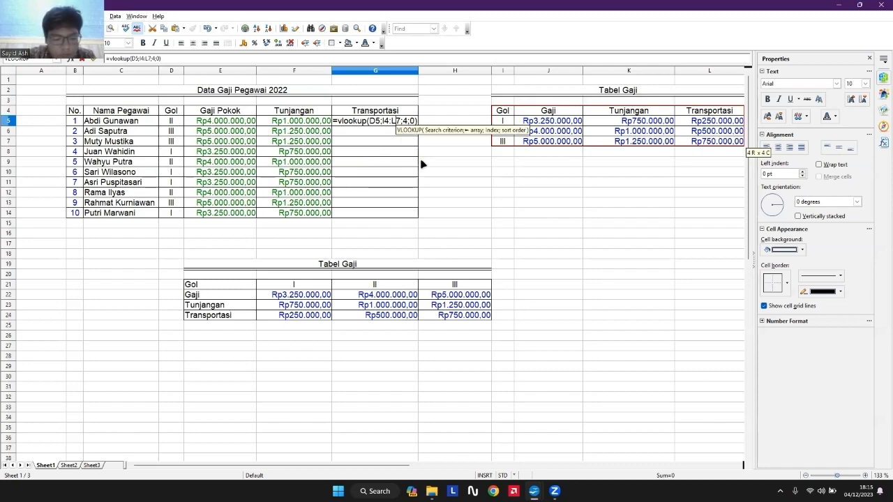
type("$")
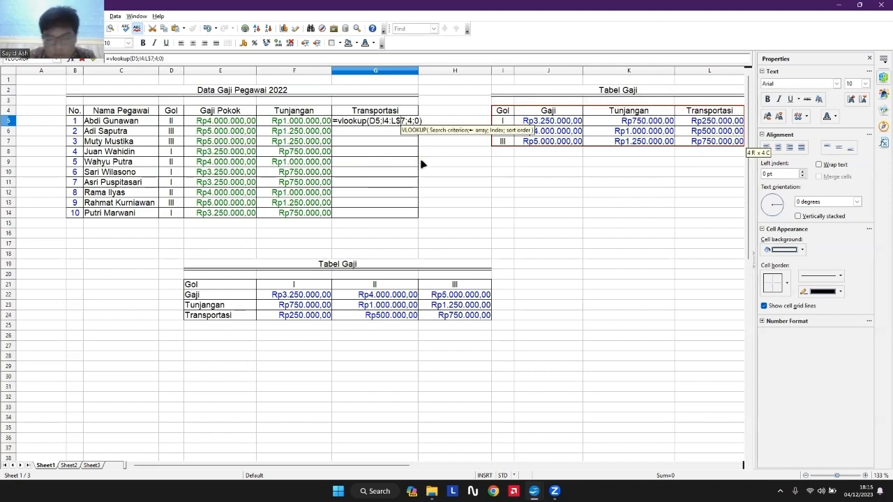
key("Left")
key("Left")
type("$")
key("Left")
key("Left")
key("Left")
key("Left")
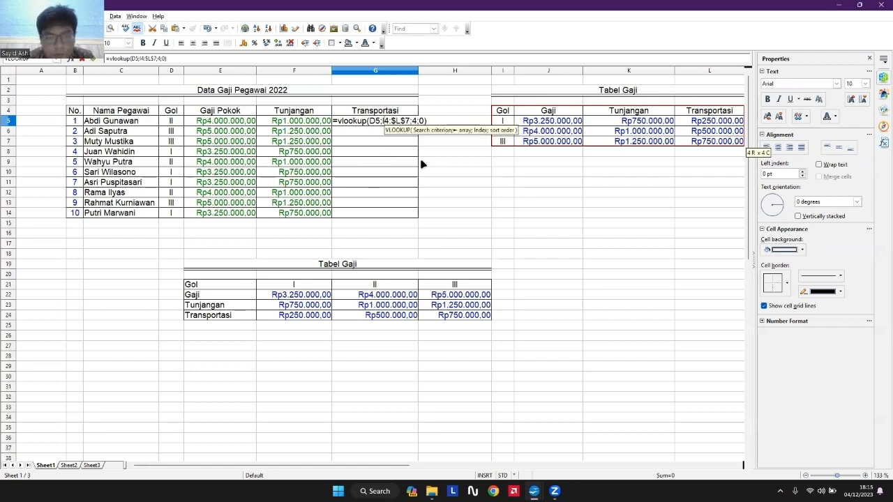
type("$")
key("Right")
type("$")
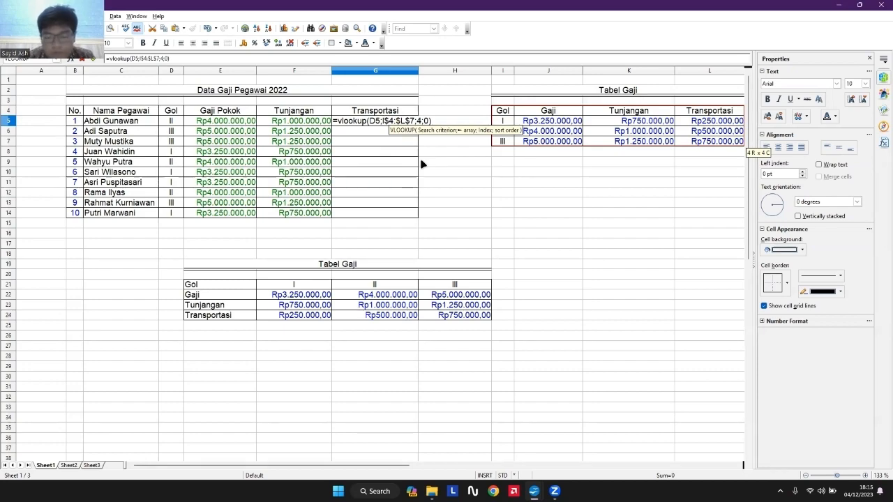
key("Left")
type("$")
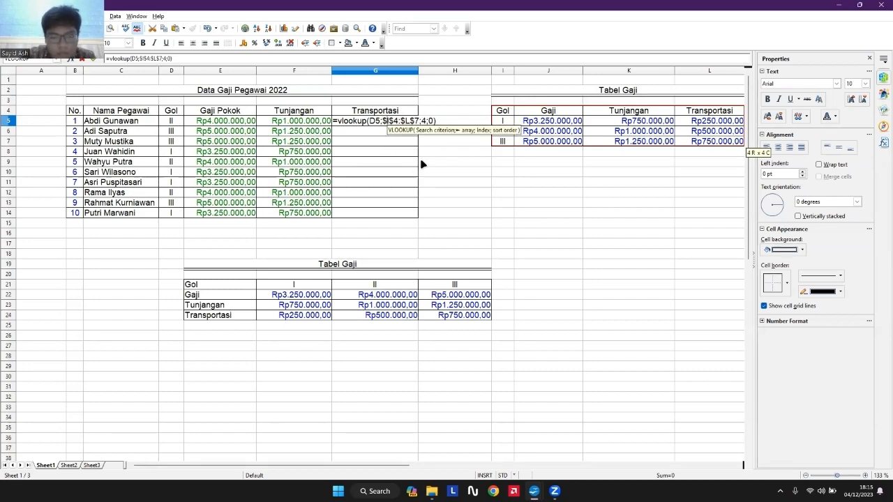
key("Return")
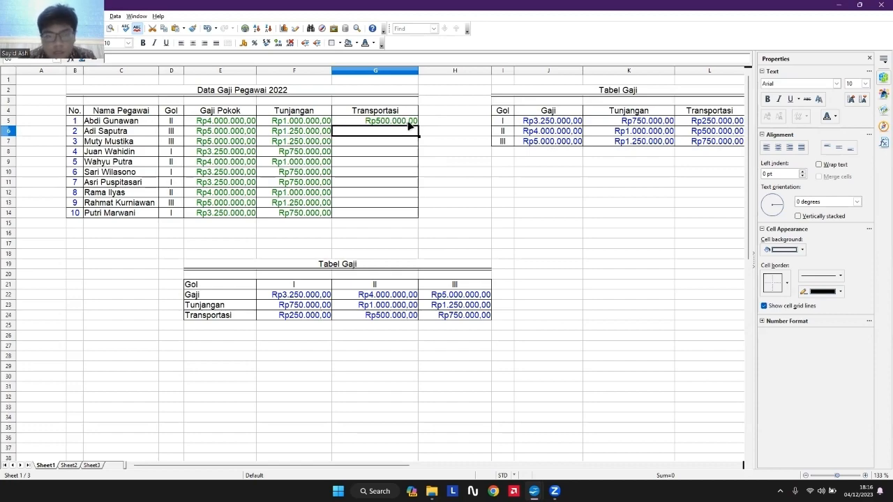
left_click(400, 123)
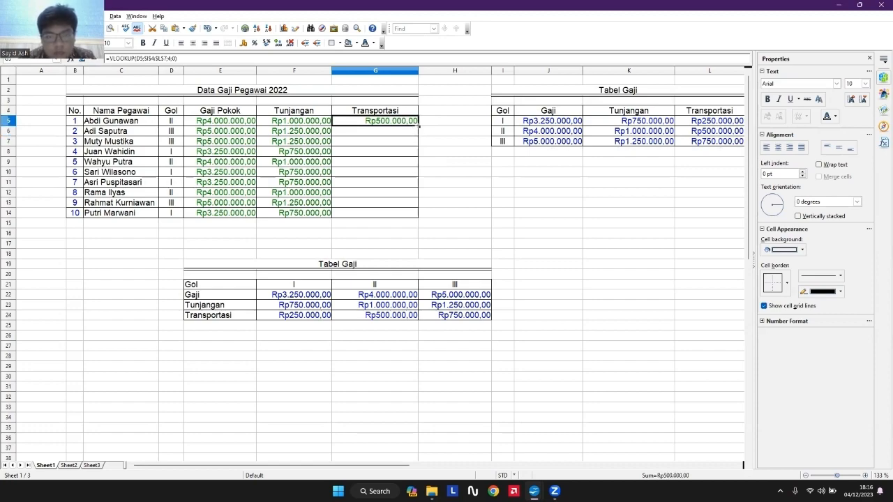
left_click_drag(418, 130, 419, 217)
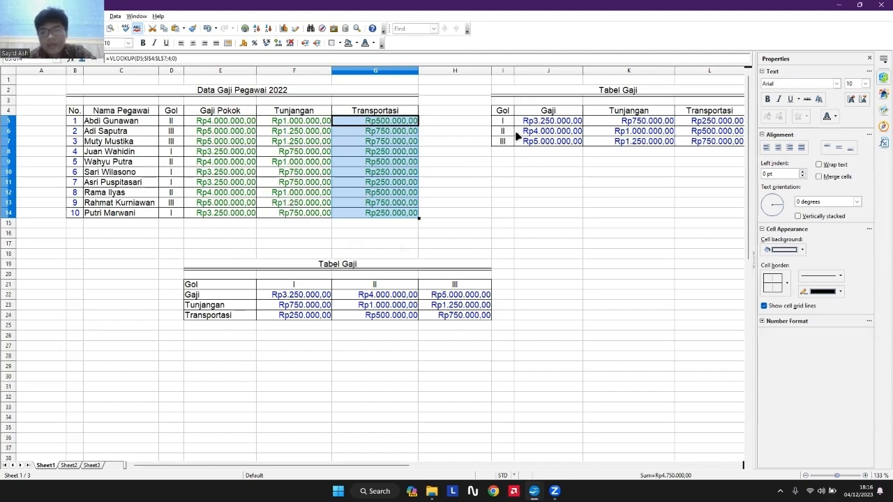
left_click(435, 174)
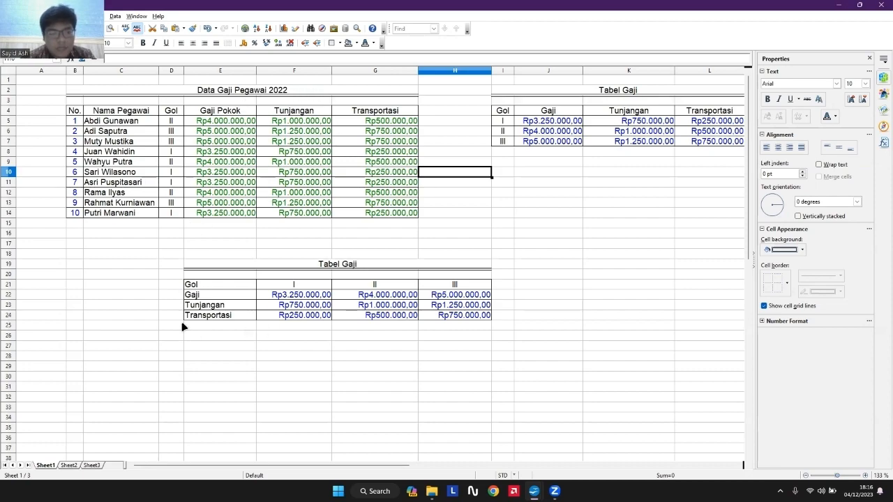
left_click_drag(175, 256, 499, 325)
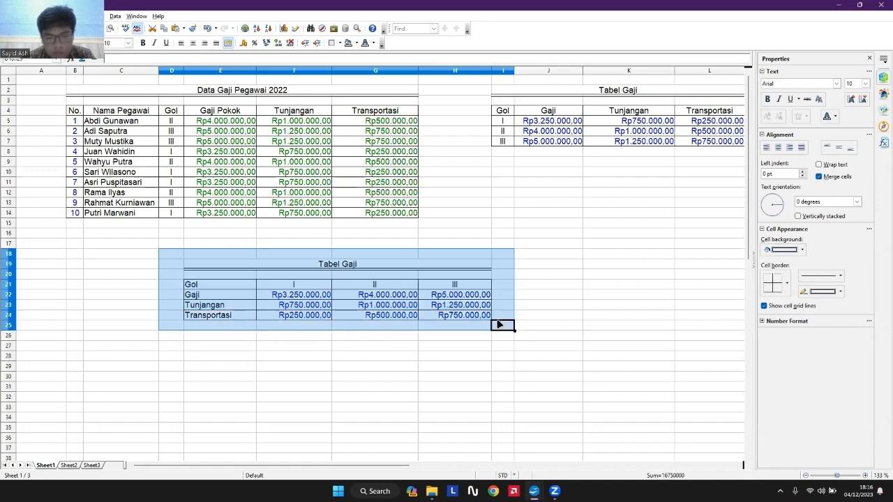
left_click(569, 327)
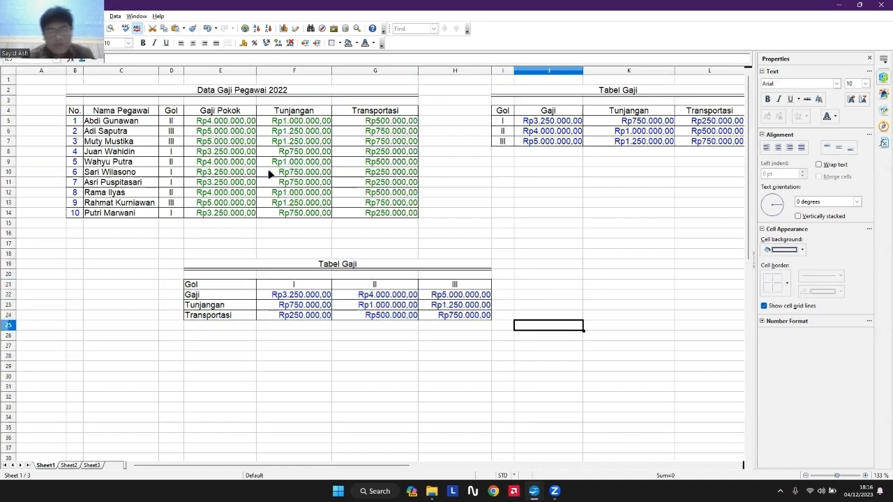
- Undo the VLOOKUP entries in the Gaji Pokok, Tunjangan and Transportasi columns until E5:G14 is empty
left_click(196, 122)
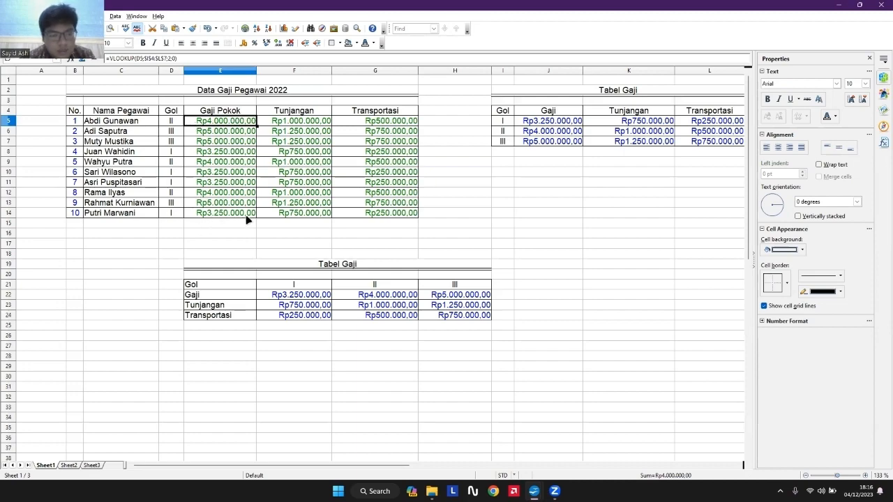
key("ctrl+z")
key("ctrl+z")
key("ctrl+z")
key("ctrl+z")
key("ctrl+z")
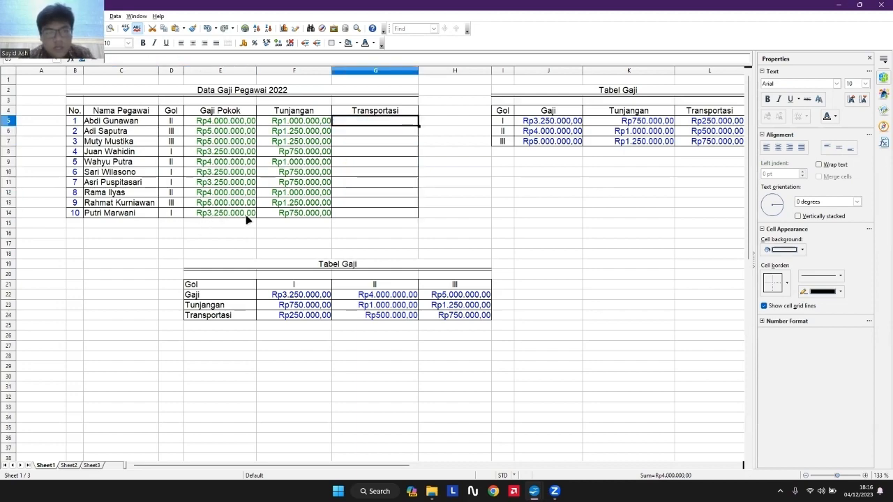
key("ctrl+z")
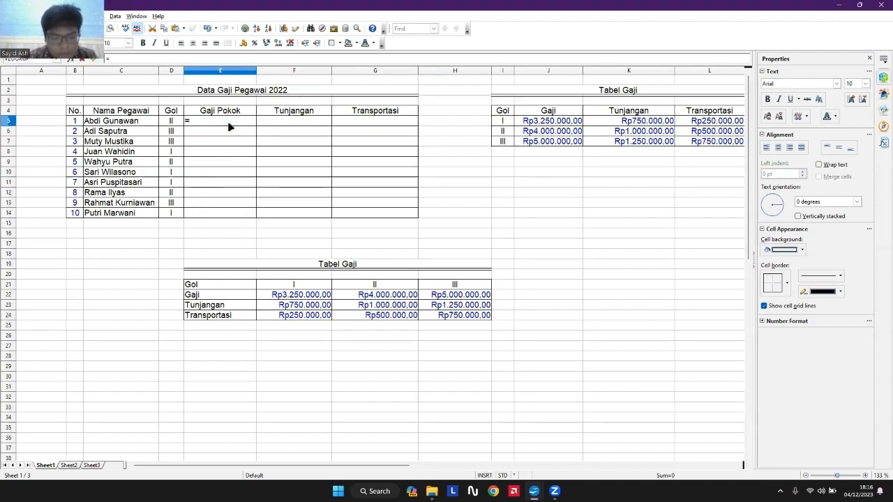
- Write the formula =hlookup(D5;E21:H24;2;0) in Gaji Pokok cell E5
type("=hlookup")
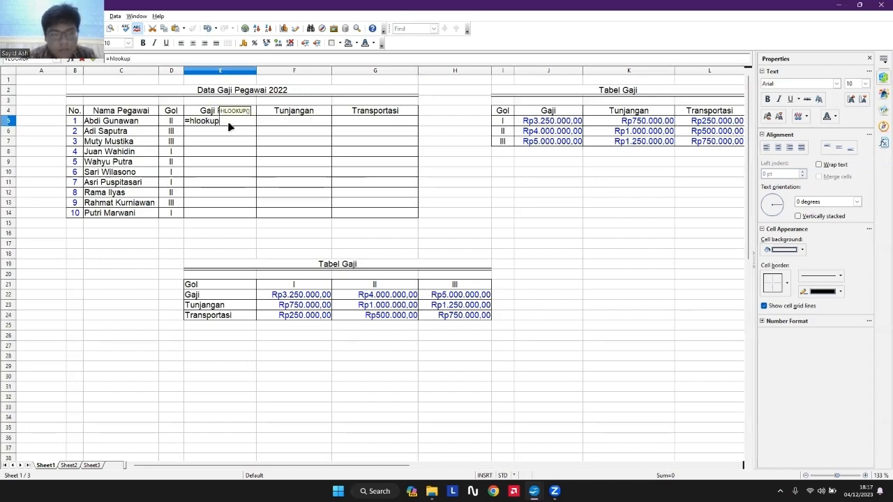
type("(")
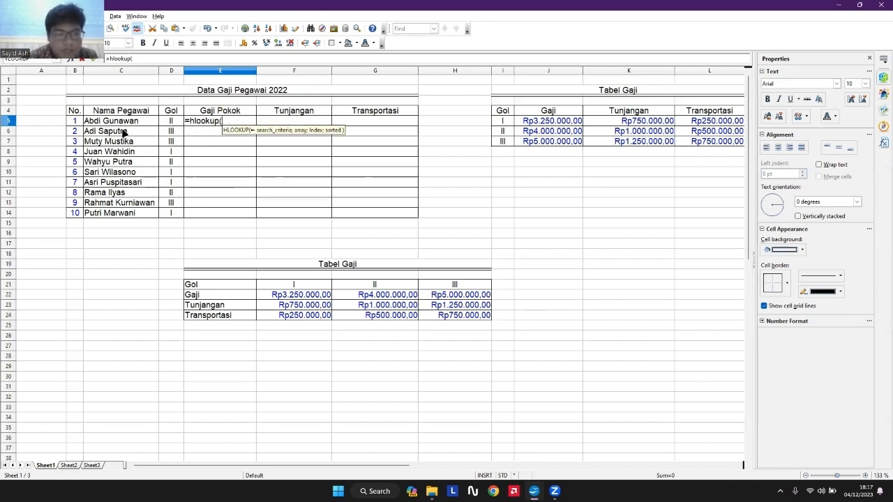
left_click(167, 121)
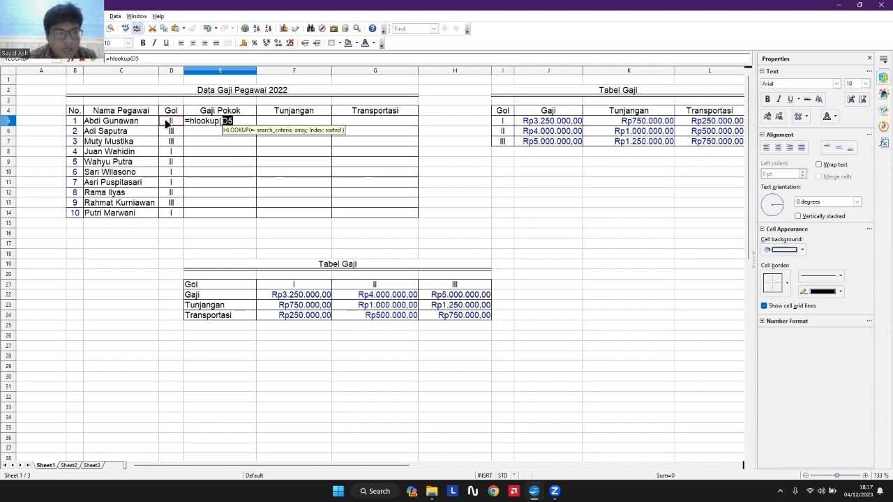
type(";")
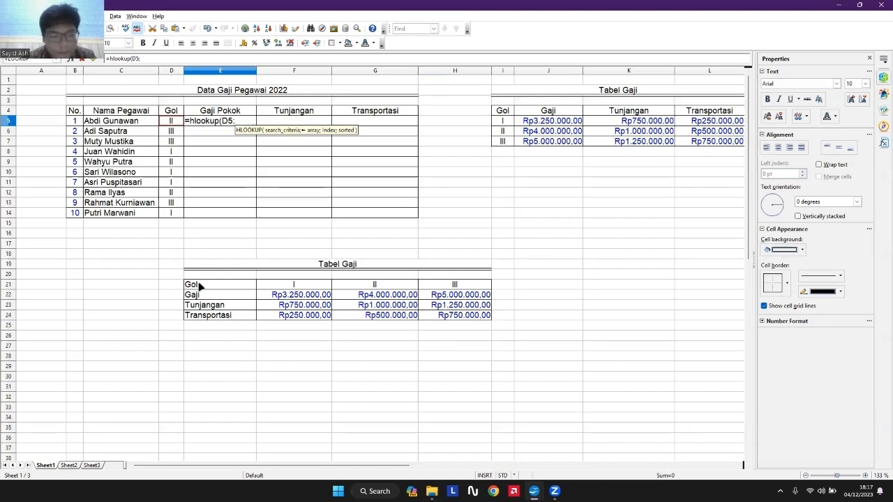
left_click_drag(202, 286, 471, 318)
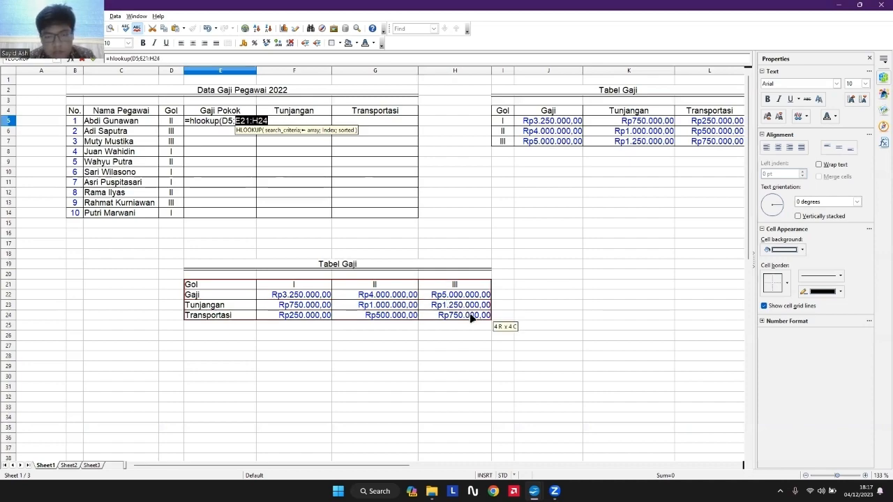
left_click(285, 120)
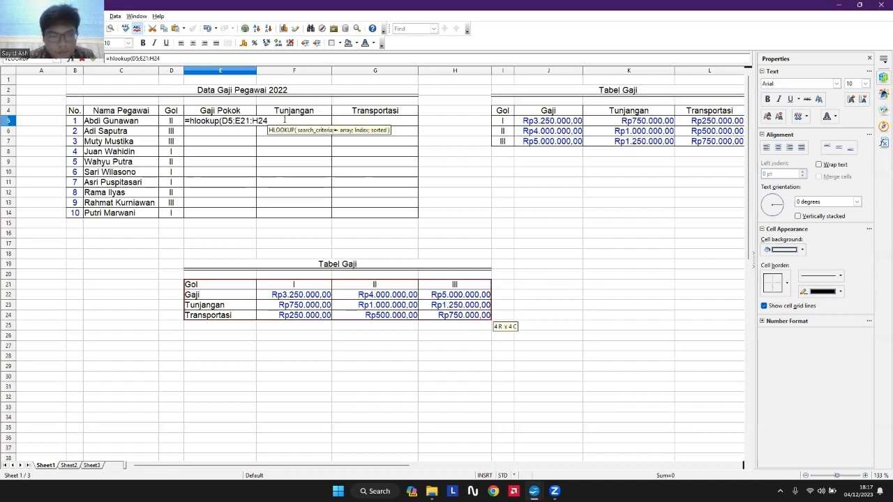
type(";")
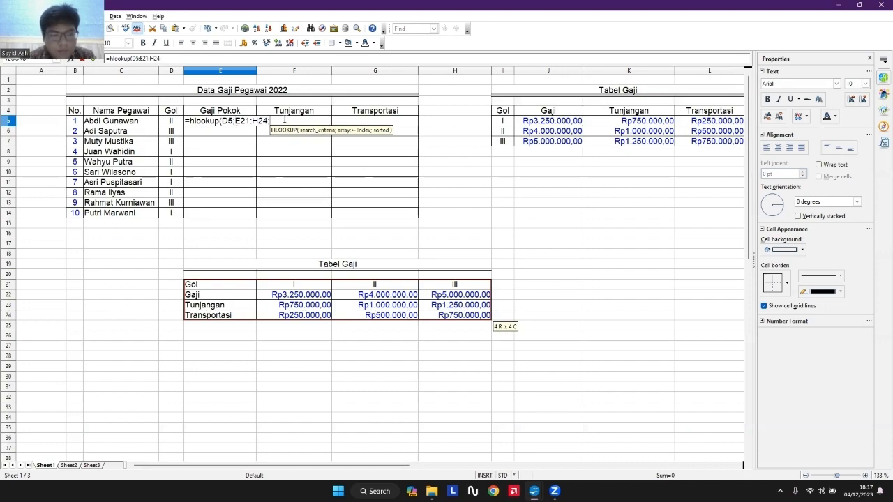
type("2")
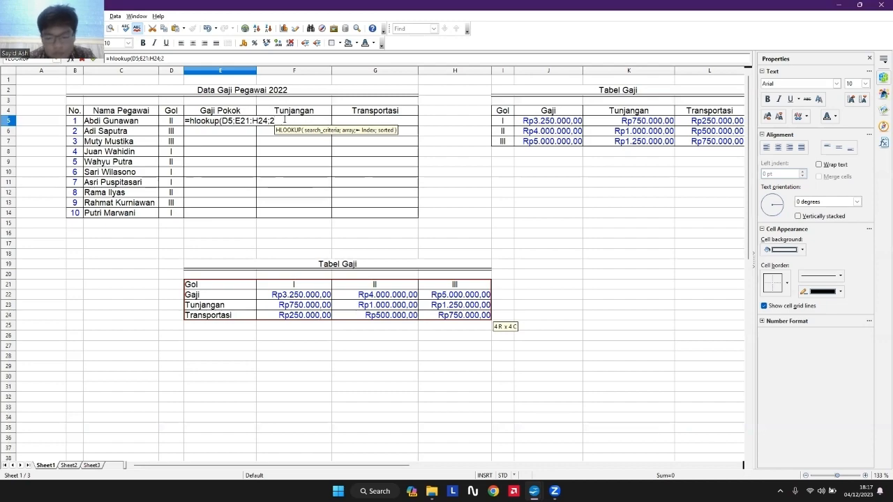
type(";0")
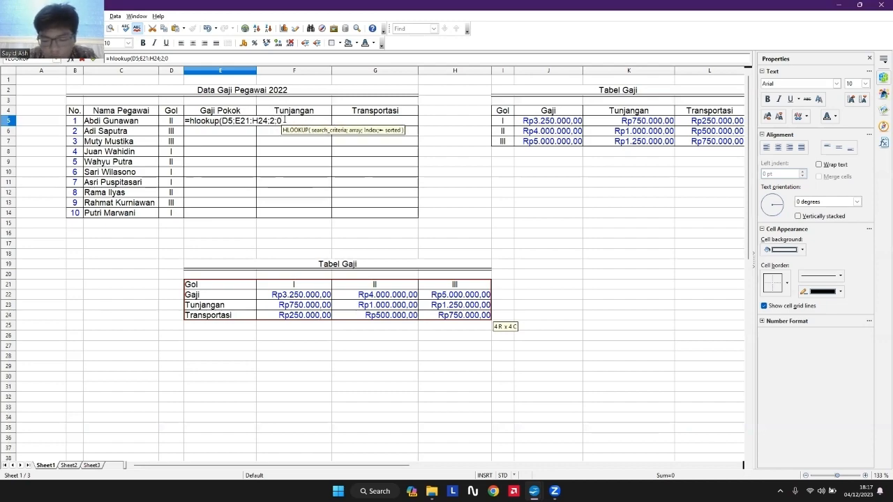
type(")")
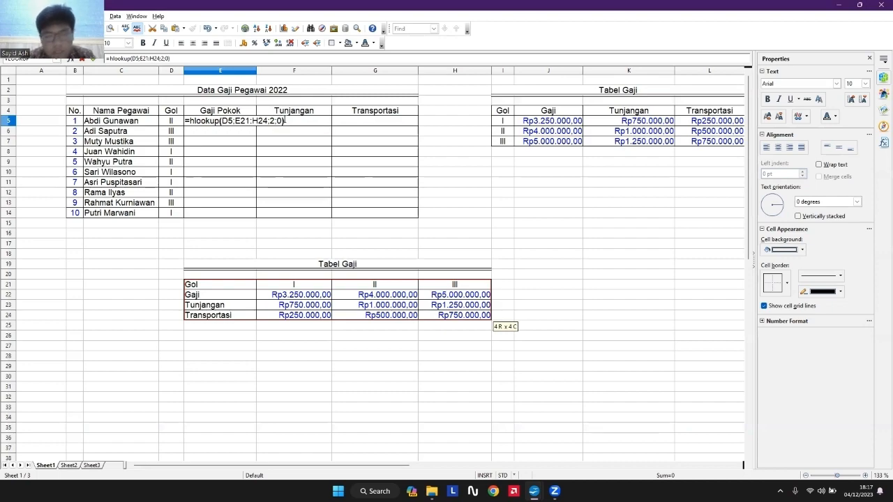
- Make the lookup range in E5's formula absolute as $E$21:$H$24 and fill the formula down the Gaji Pokok column to E14
key("Left")
key("Left")
key("Left")
key("Left")
key("Left")
key("Left")
key("Left")
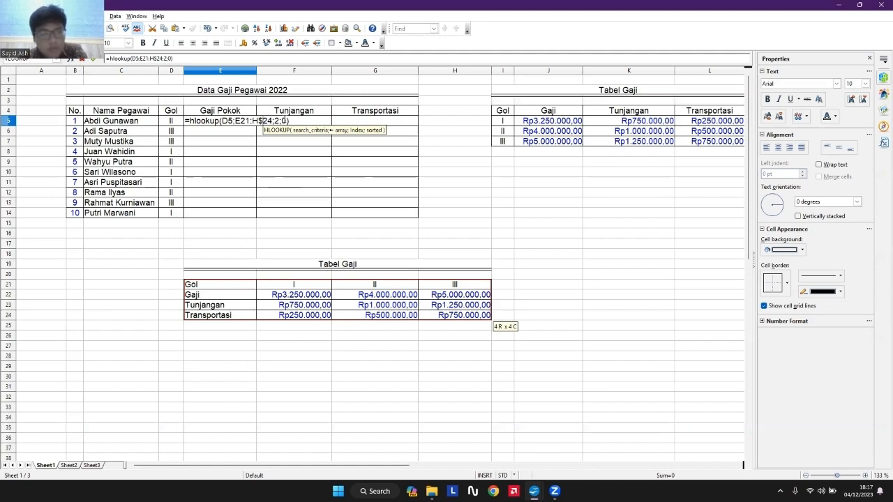
type("$")
key("Left")
key("Left")
type("$")
key("Left")
key("Left")
key("Left")
key("Left")
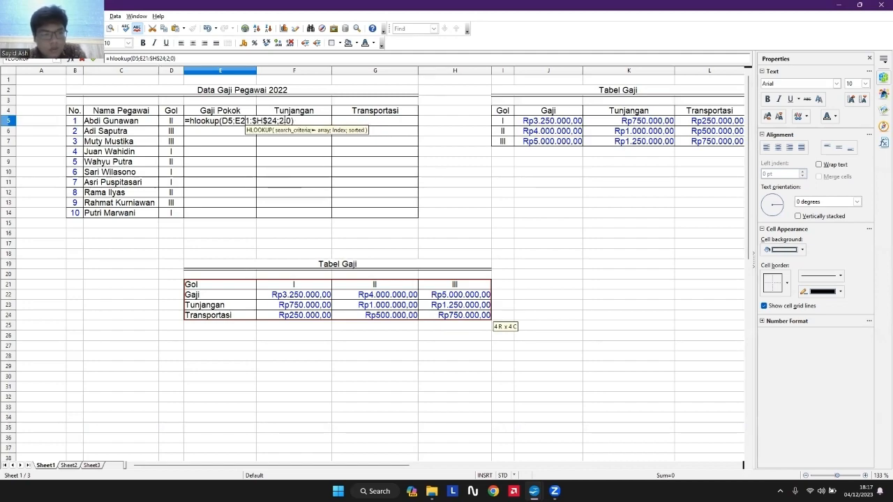
type("$")
key("Left")
key("Left")
type("$")
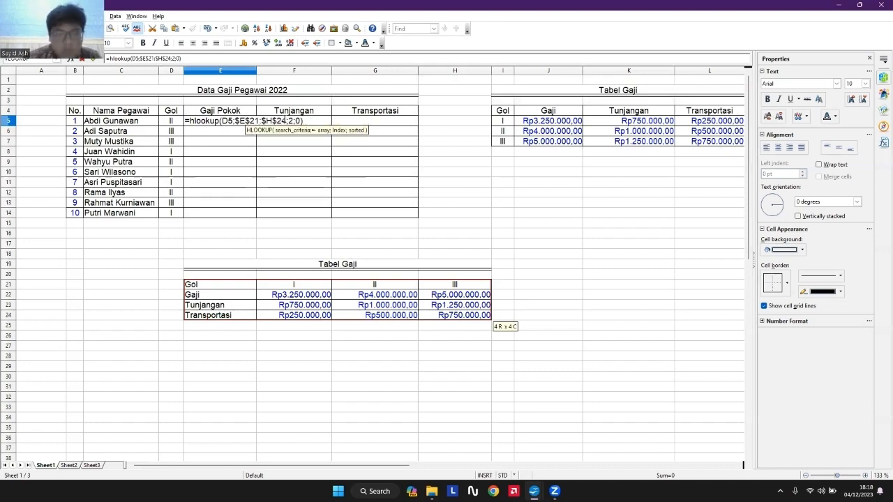
key("Return")
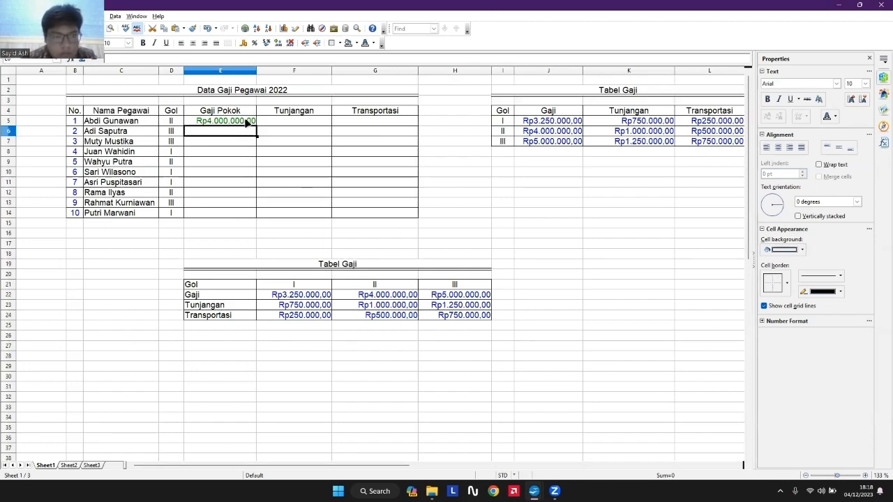
left_click(247, 122)
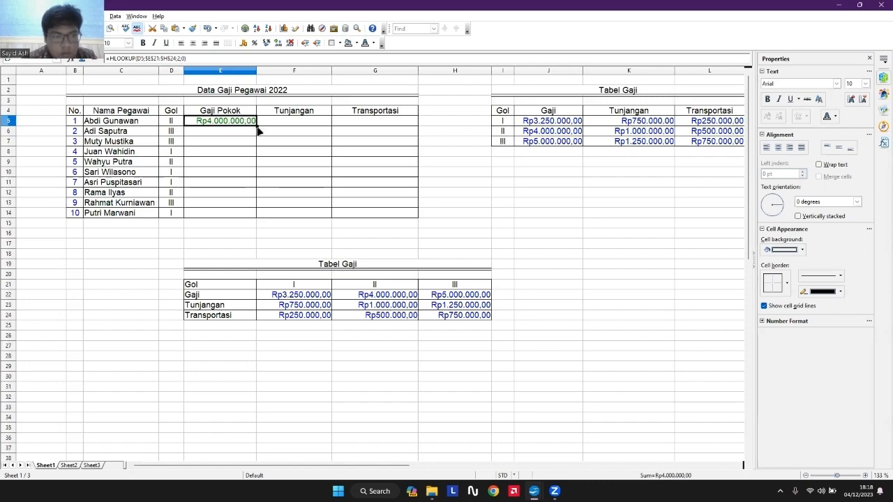
left_click_drag(257, 126, 256, 218)
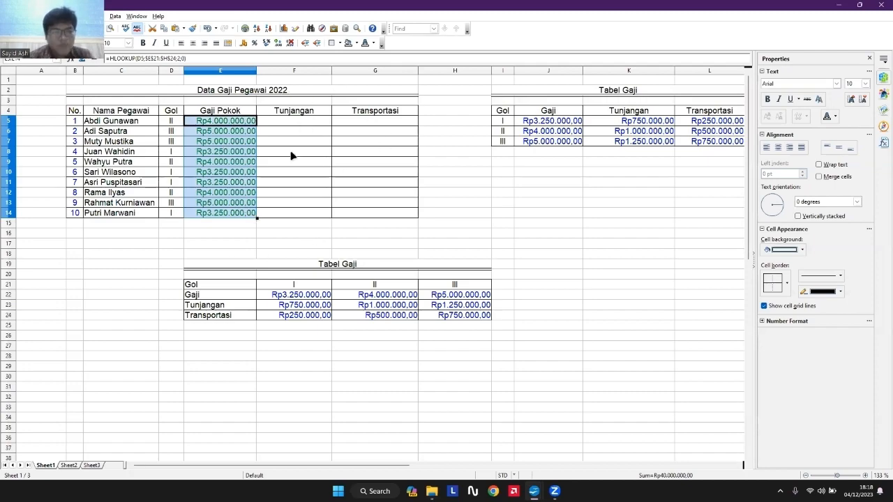
- Write the formula =hlookup(D5;E21:H24;3;0) in Tunjangan cell F5
left_click(288, 121)
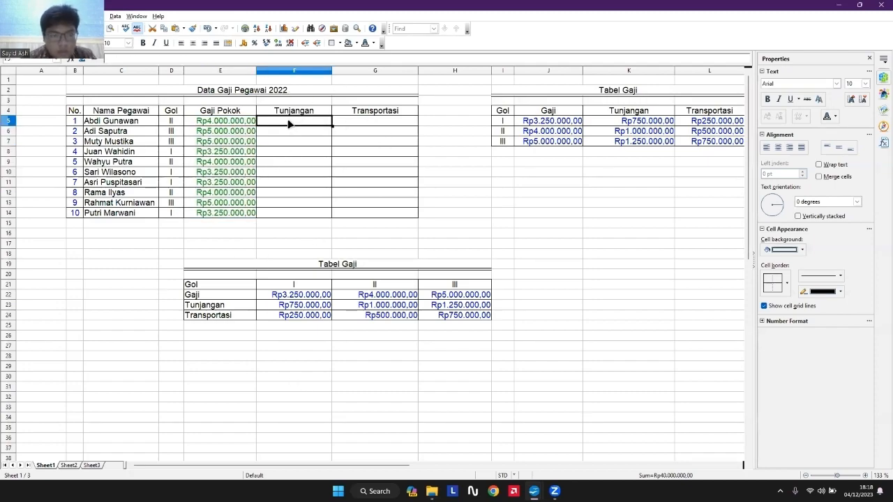
double_click(288, 120)
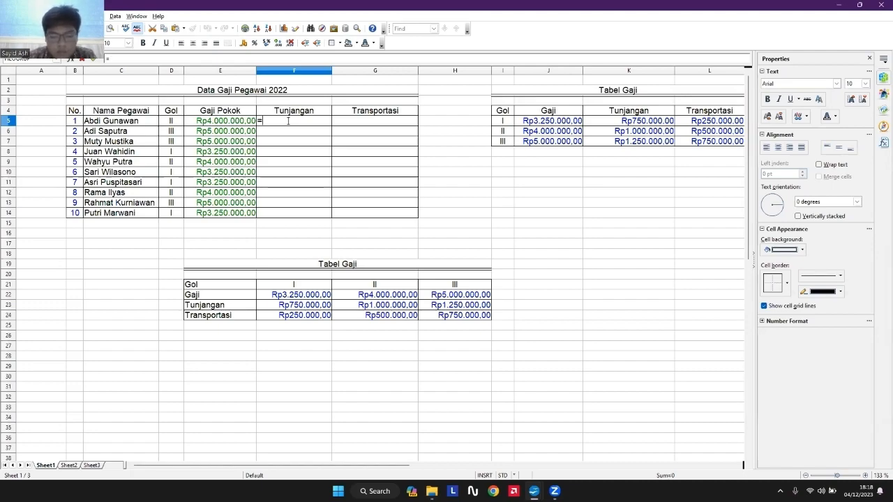
type("=h")
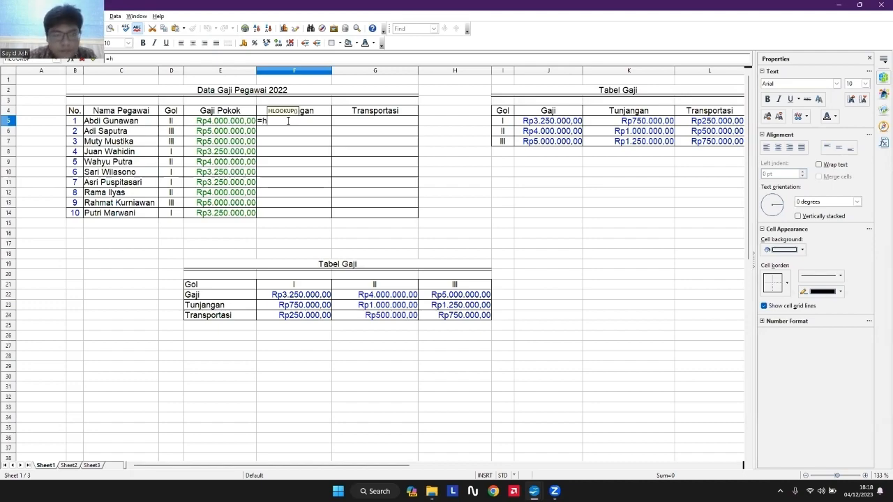
type("lo")
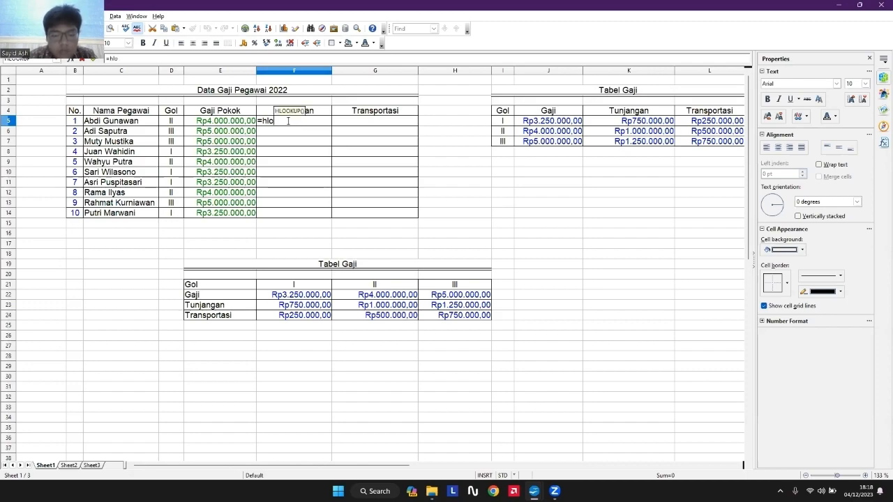
type("kokup")
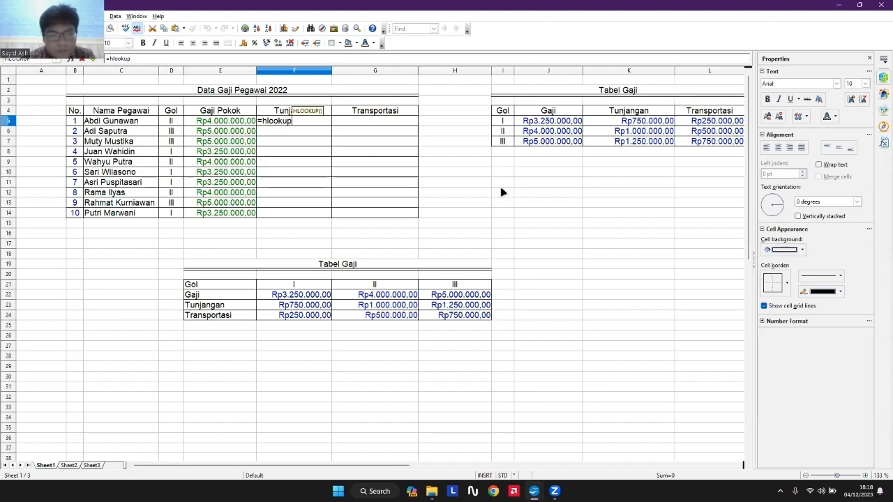
type("(")
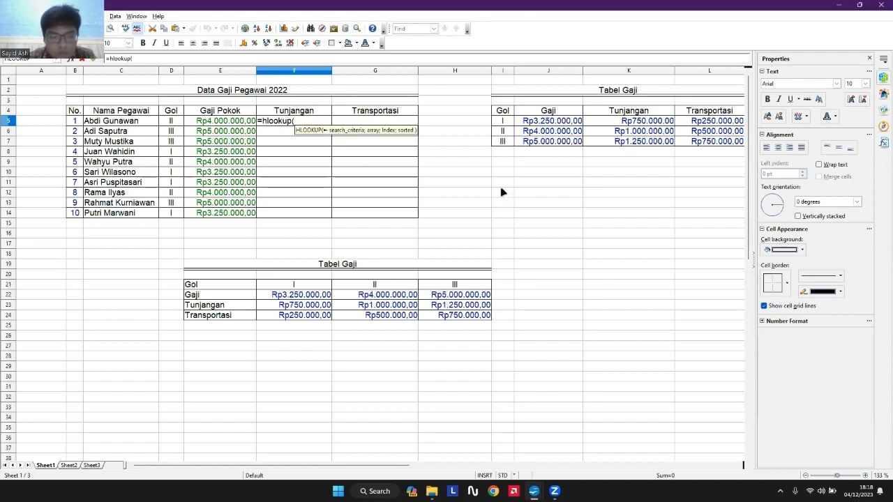
left_click(179, 122)
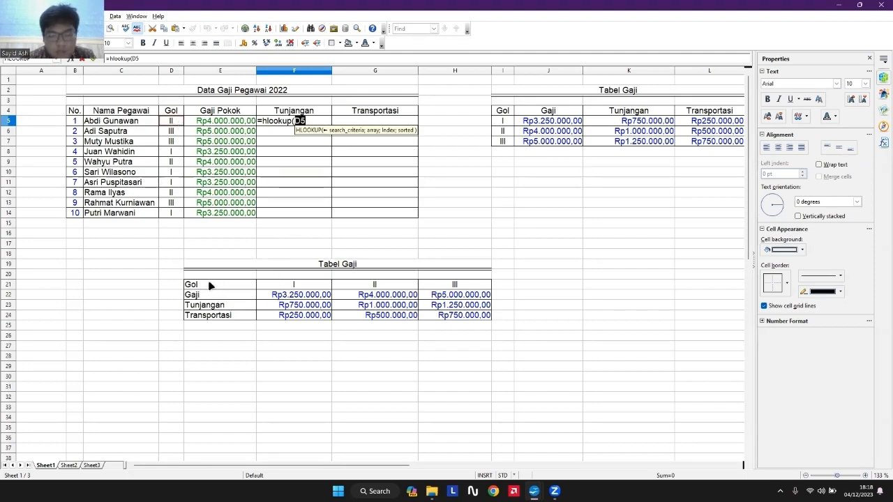
type(";")
left_click_drag(209, 285, 482, 320)
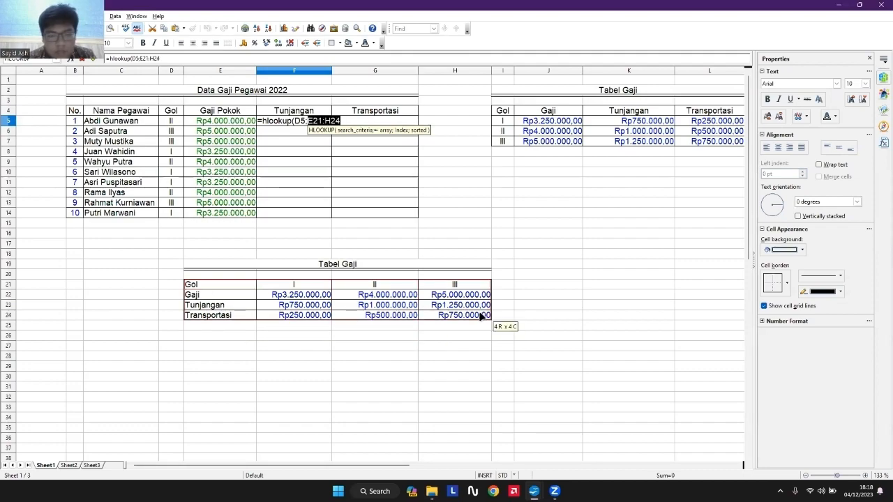
type(";")
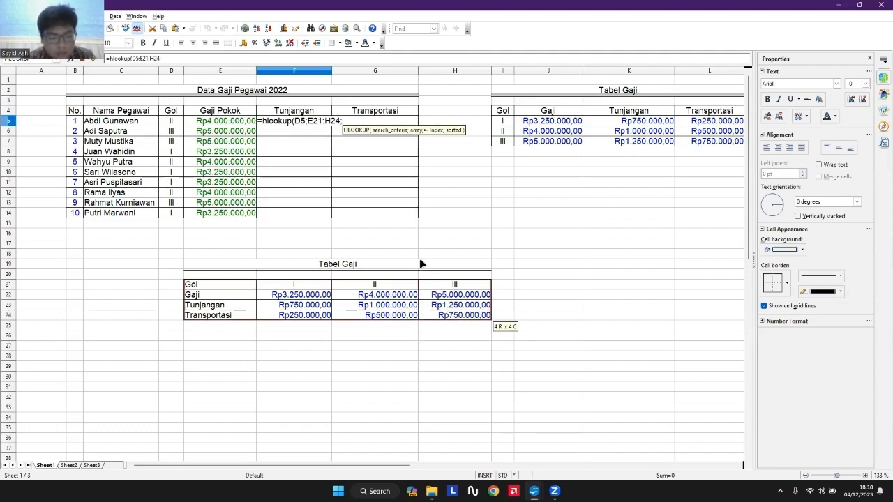
type("3")
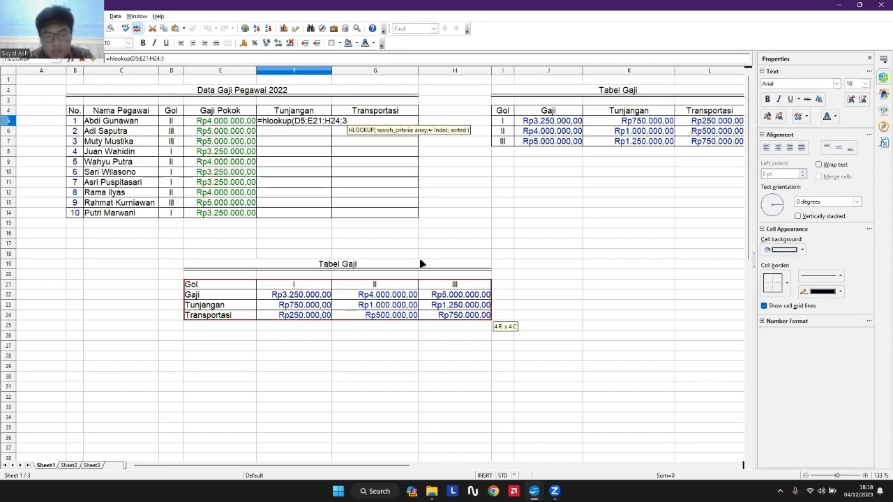
type(";0")
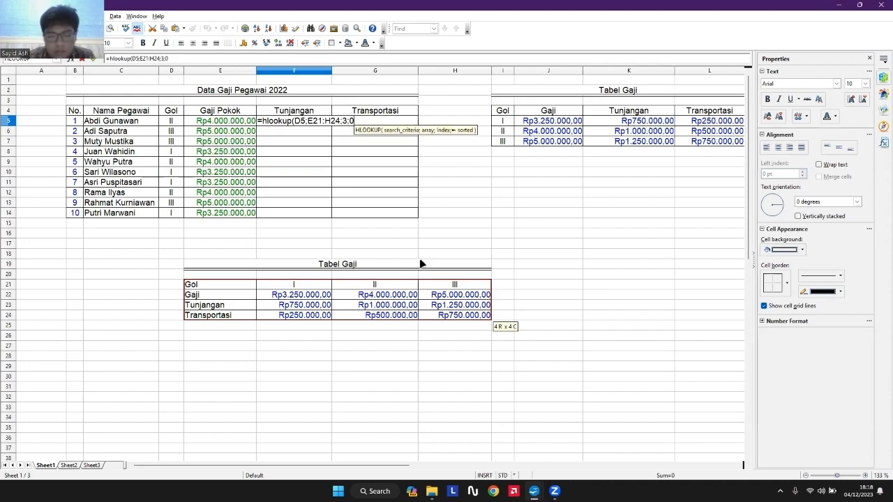
type(")")
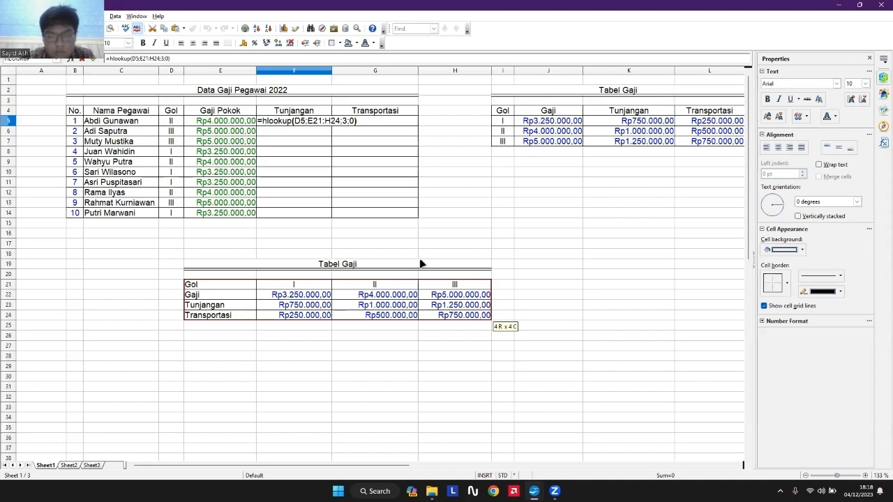
- Make the lookup range in F5's formula absolute as $E$21:$H$24 and fill the formula down the Tunjangan column to F14
key("Left")
key("Left")
key("Left")
key("Left")
key("Left")
key("Left")
key("Left")
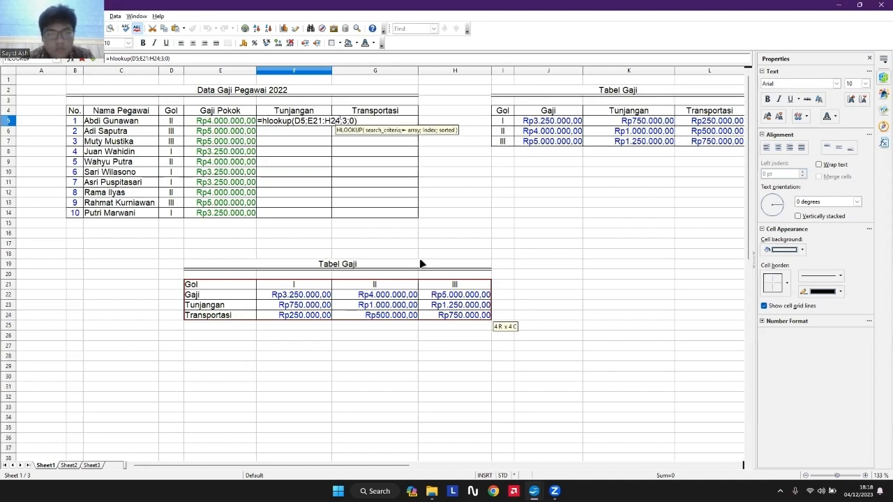
type("$")
key("Left")
key("Left")
type("$")
key("Left")
key("Left")
key("Left")
key("Left")
type("$")
key("Left")
key("Left")
type("$")
key("Return")
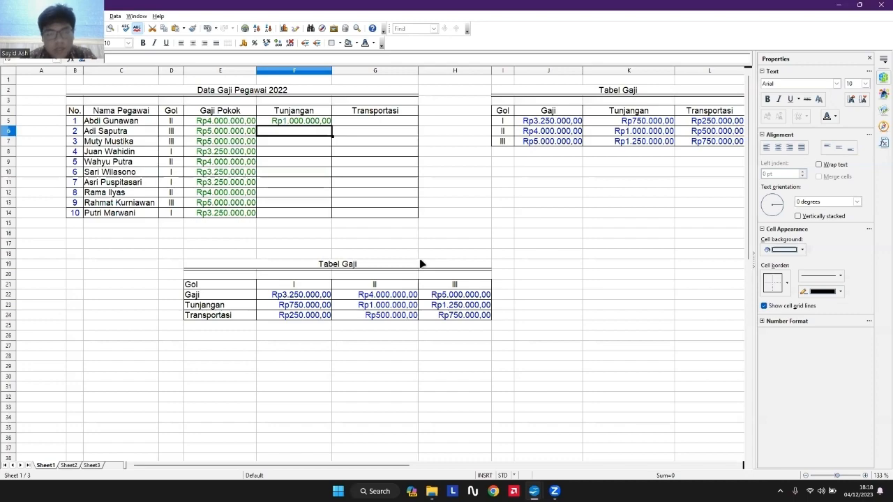
left_click(312, 120)
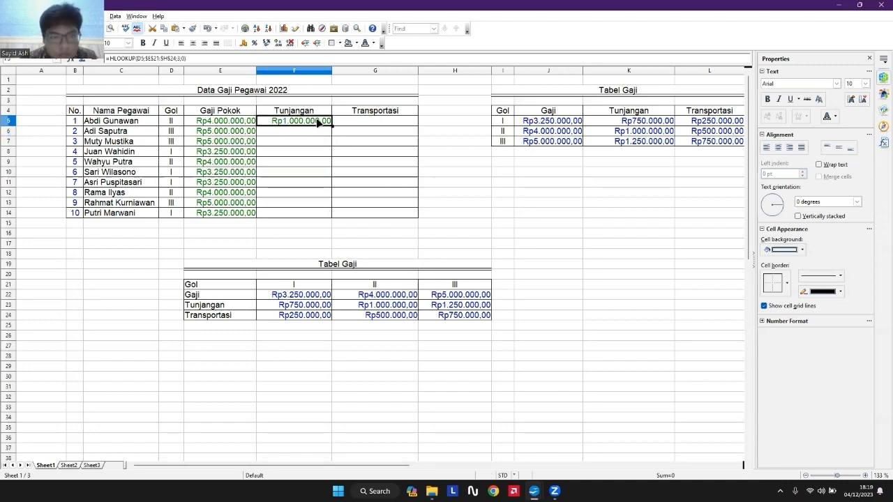
left_click_drag(332, 126, 328, 217)
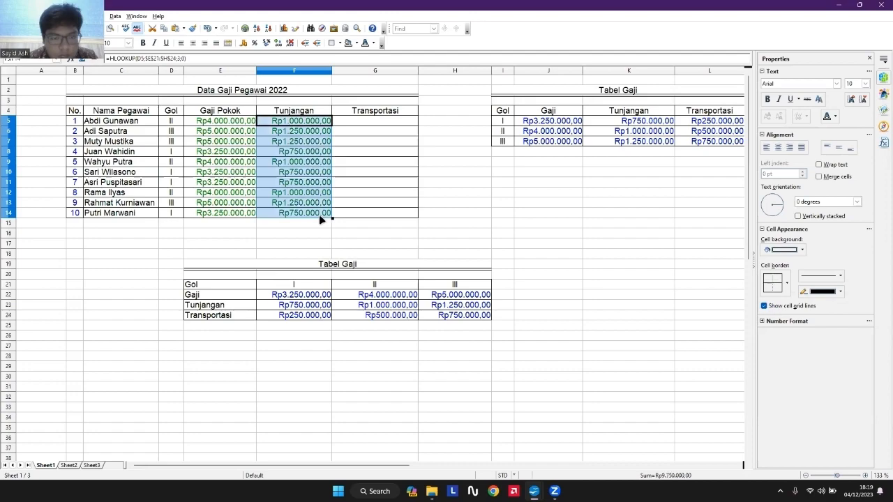
- Write the formula =hlookup(D5;E21:H24;4;0) in Transportasi cell G5
double_click(385, 119)
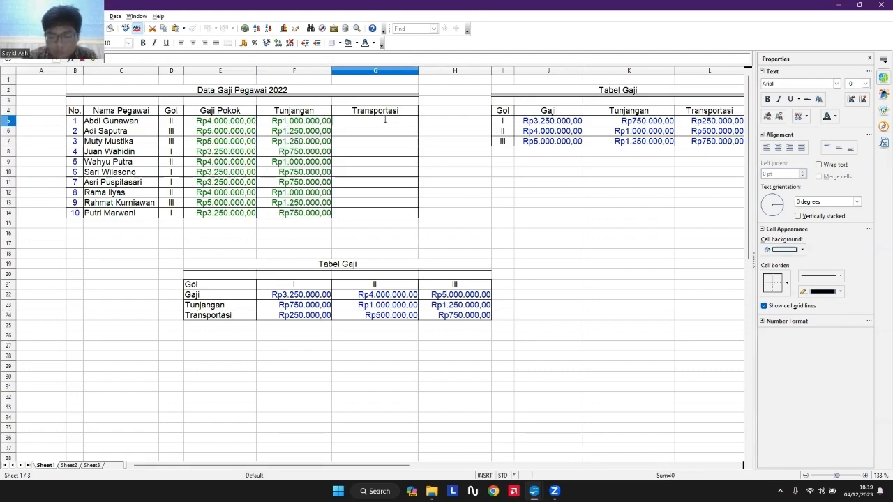
type("=ho")
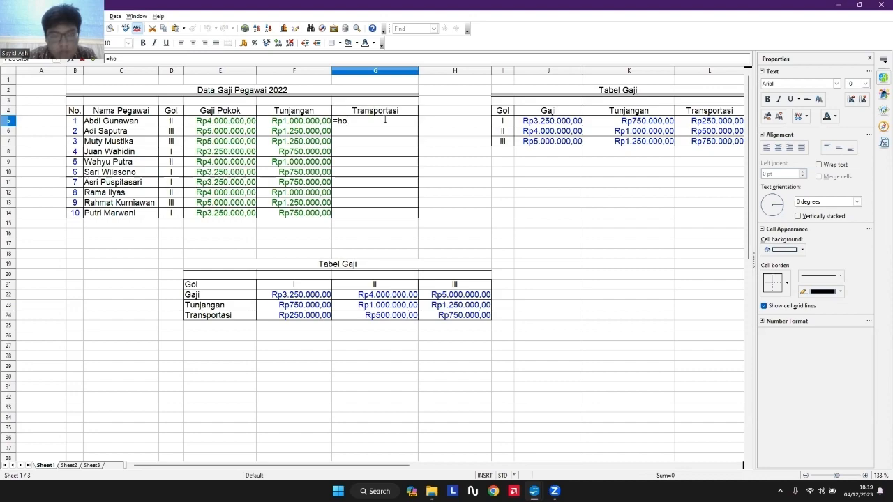
type("look")
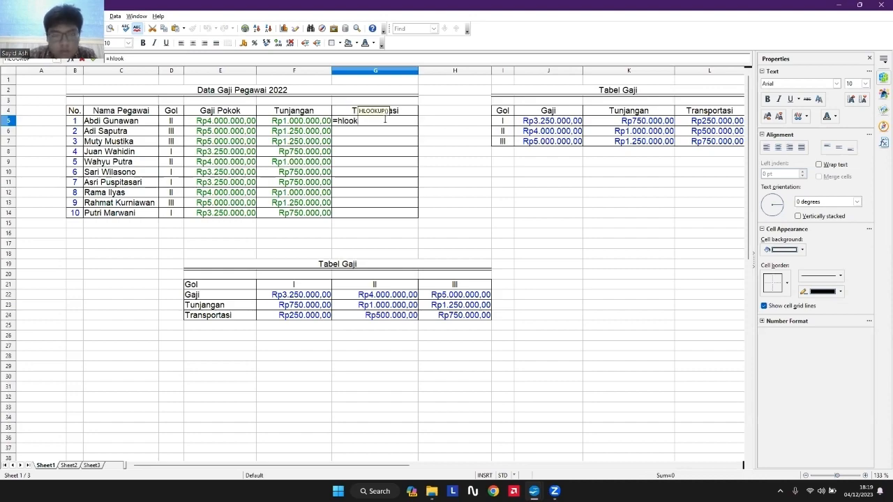
type("up(")
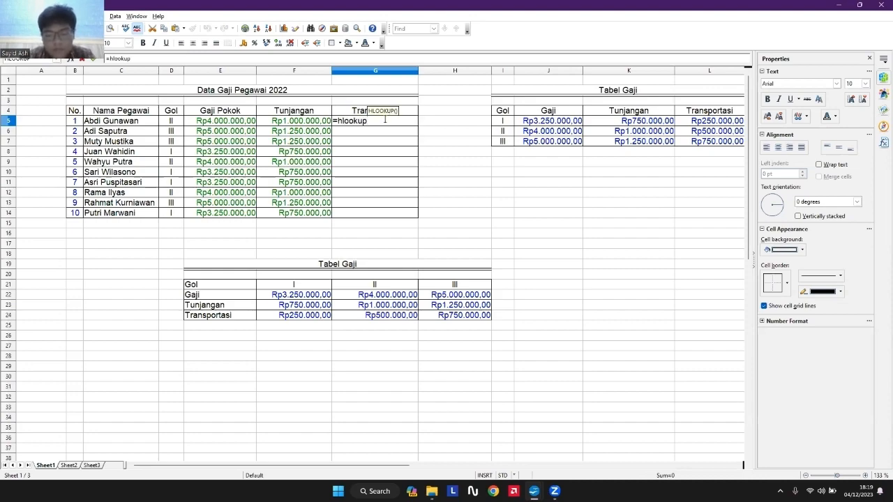
left_click(180, 122)
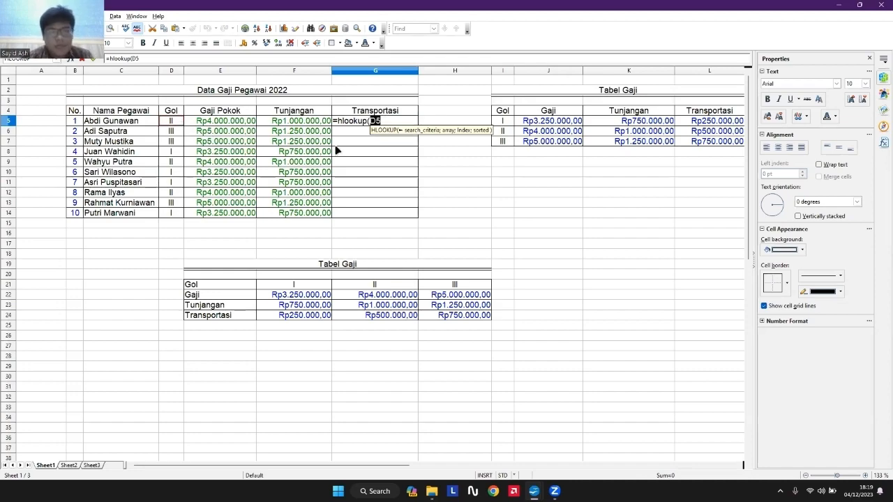
type(";")
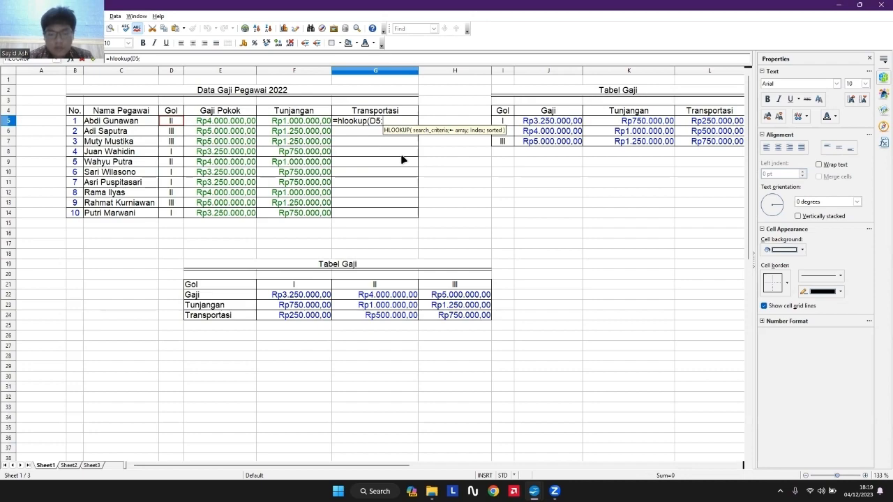
left_click_drag(227, 288, 466, 322)
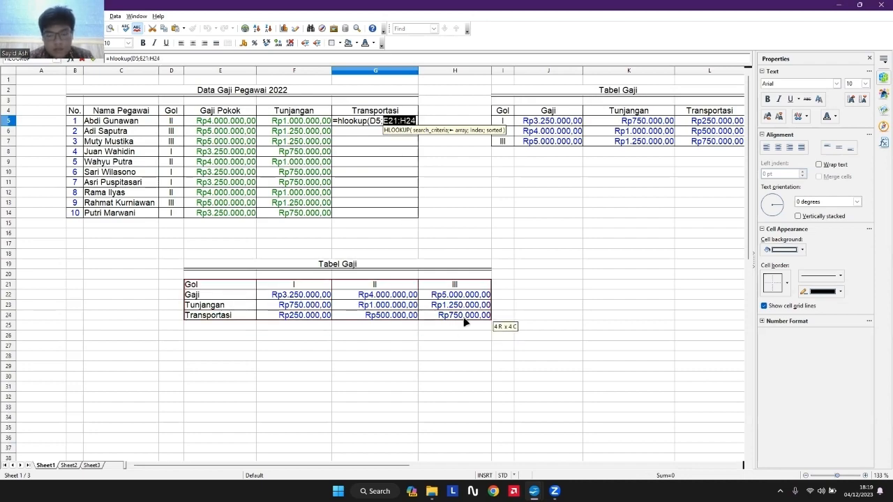
type(";")
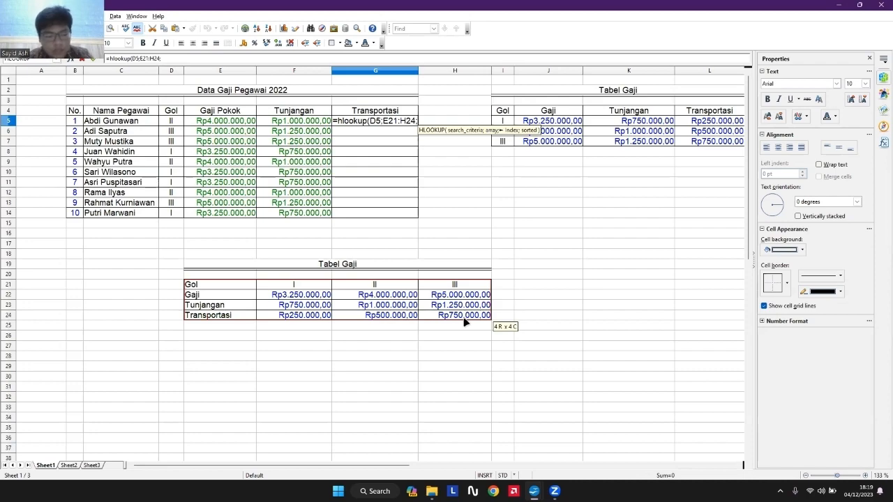
type("3")
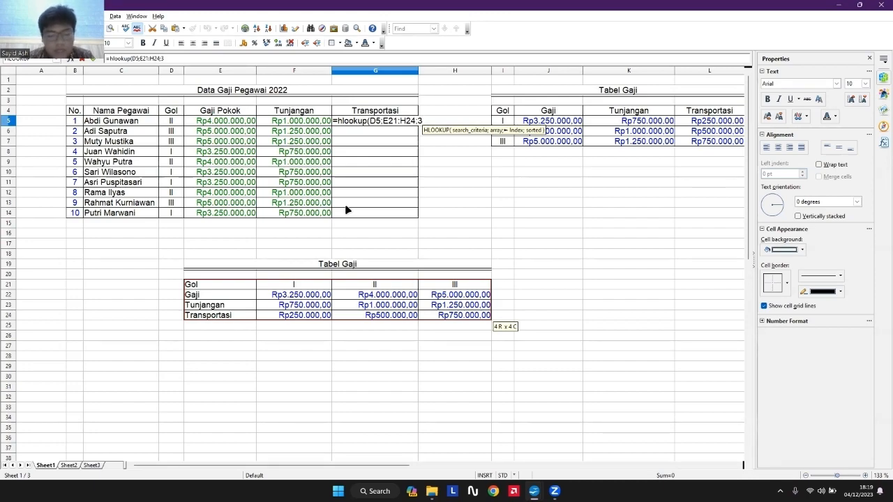
key("BackSpace")
type("4")
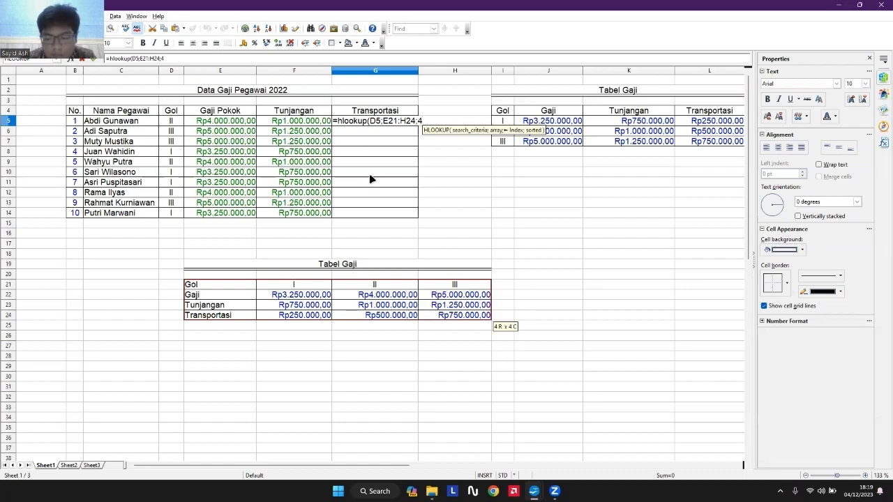
type(";0")
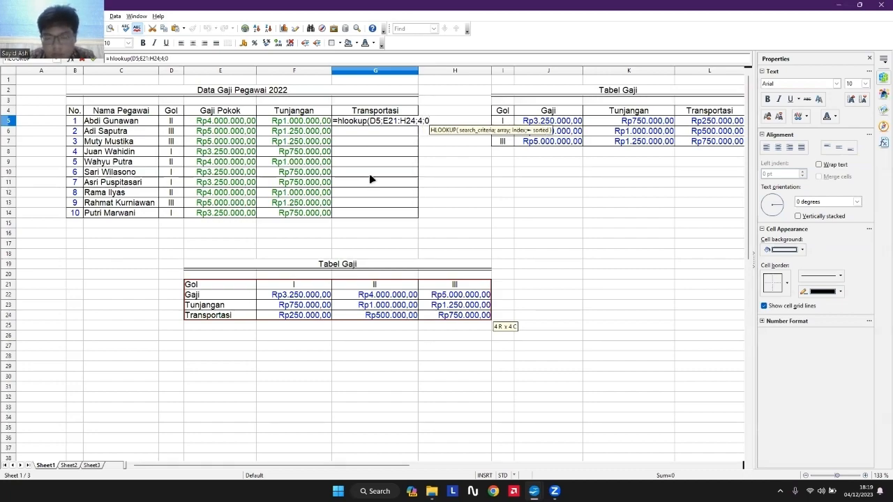
type(")")
- Make the lookup range in G5's formula absolute as $E$21:$H$24 and fill the formula down the Transportasi column to G14
key("Left")
key("Left")
key("Left")
key("Left")
key("Left")
key("Left")
key("Left")
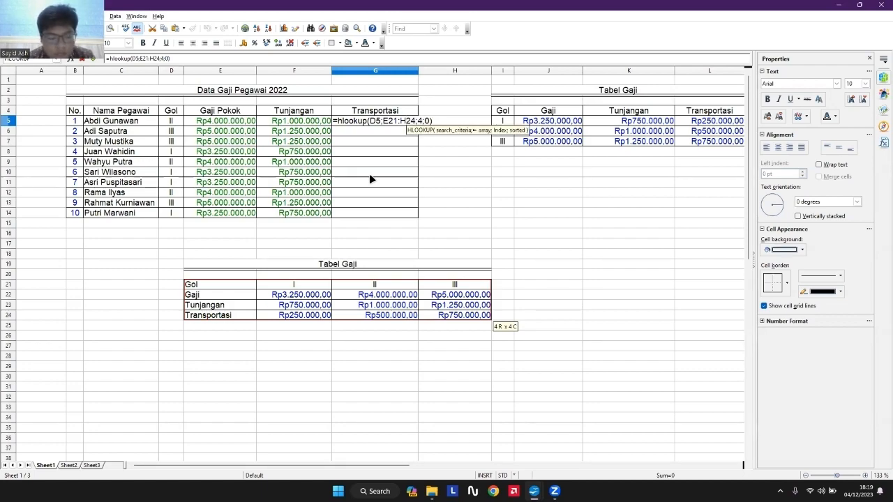
type("$")
key("Left")
key("Left")
type("$")
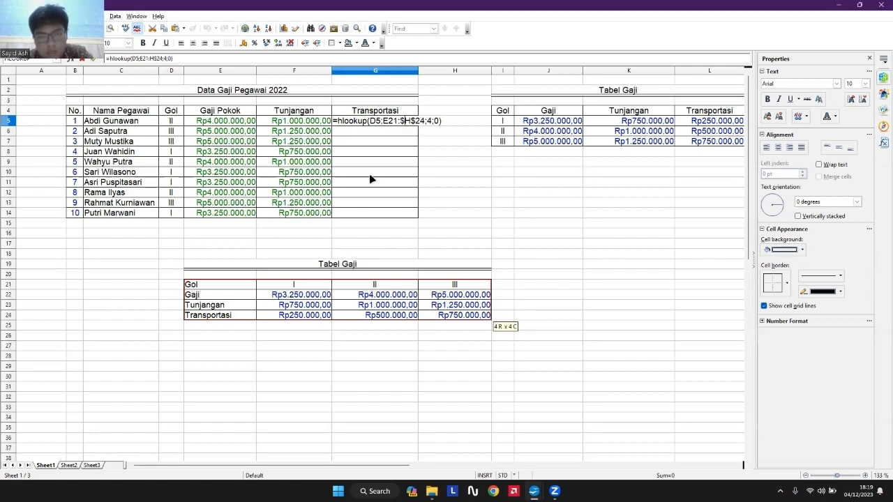
key("Left")
key("Left")
key("Left")
type("$")
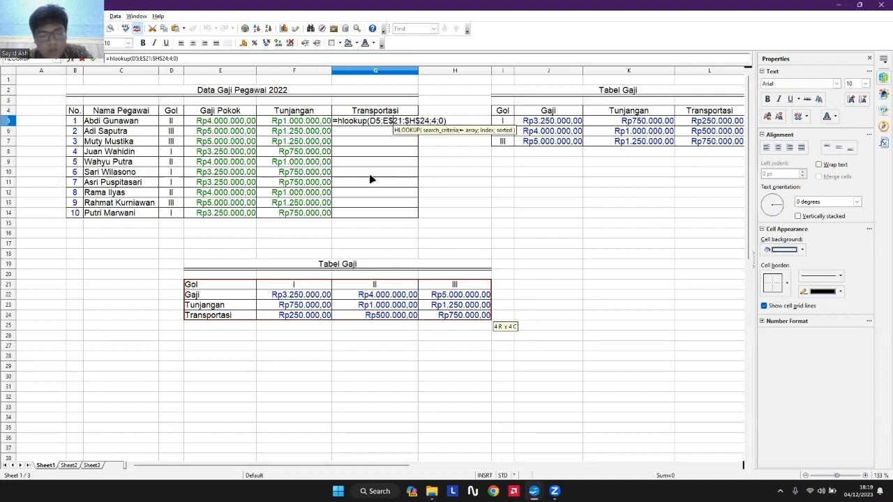
key("Left")
type("$")
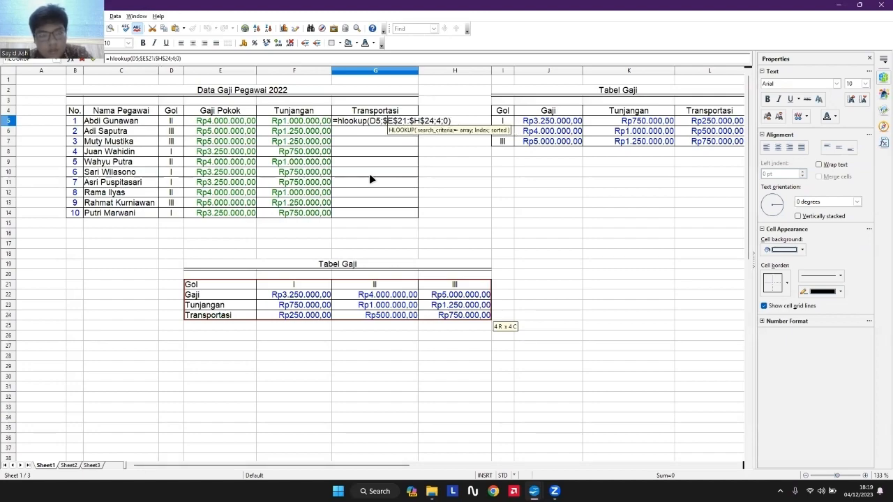
key("Return")
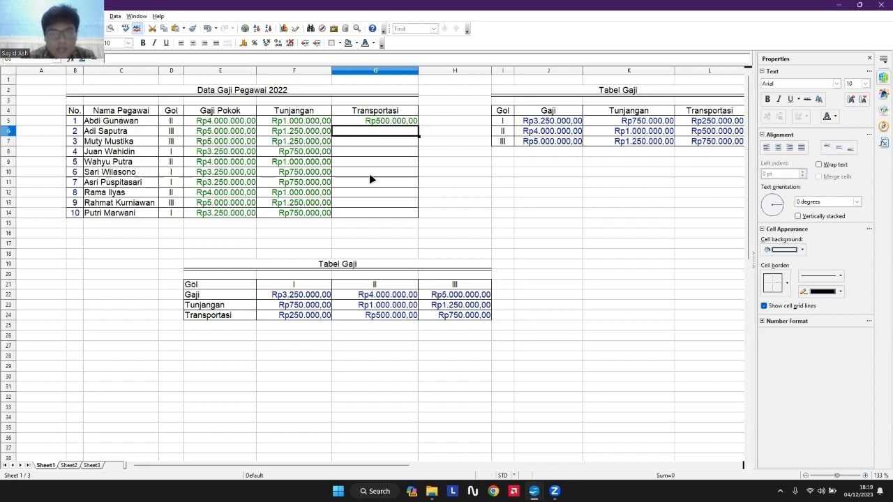
left_click(383, 122)
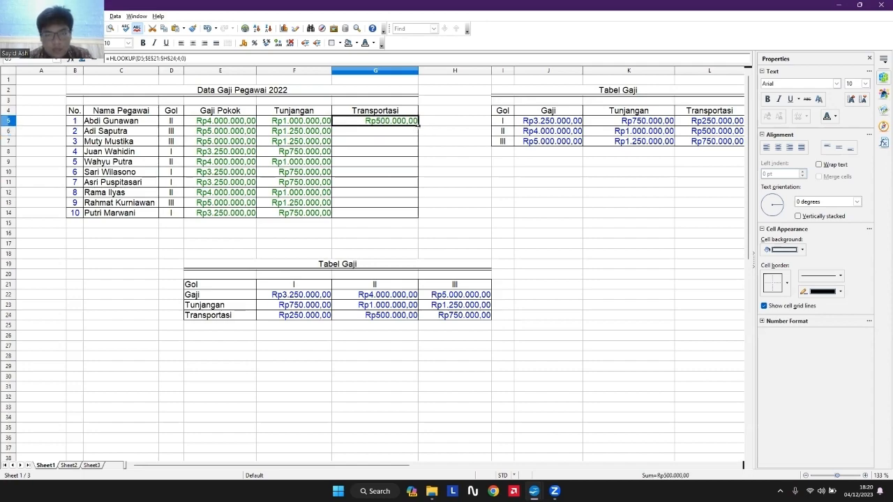
left_click_drag(419, 126, 416, 216)
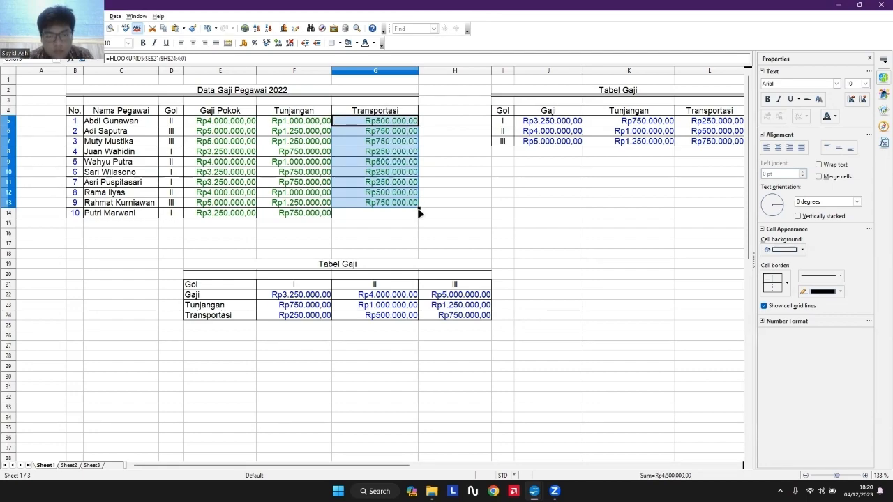
left_click_drag(418, 214, 418, 217)
left_click(470, 226)
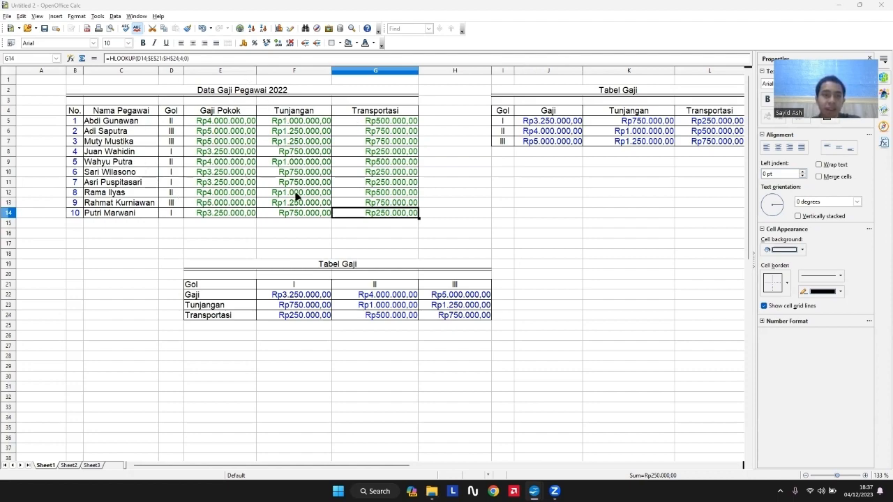
- Try to insert a chart based on the employee salary data in B5:G14
left_click_drag(76, 121, 354, 217)
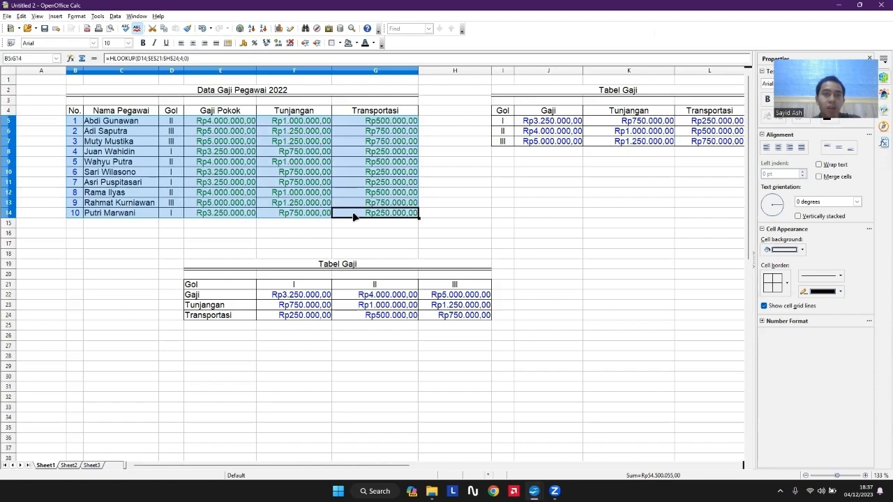
left_click(278, 28)
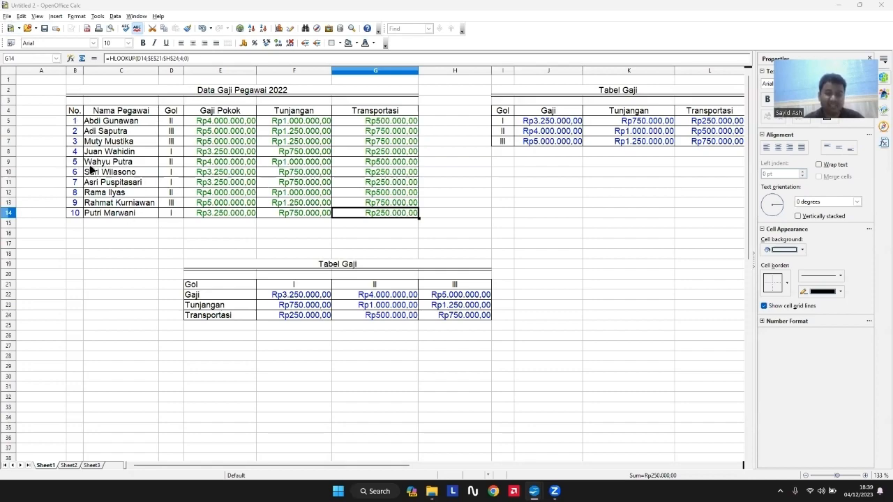
- Export the spreadsheet with the default PDF options as Tabel tugas in the Tugas Kuliah folder under Documents
left_click(7, 16)
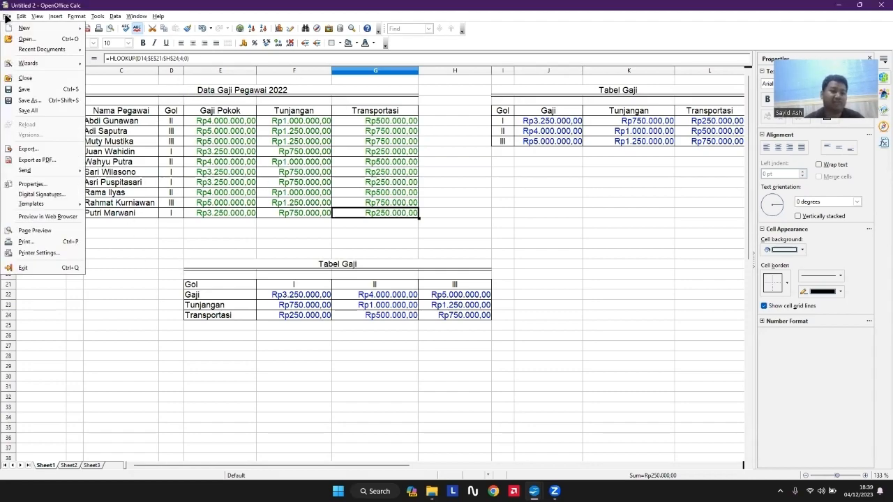
left_click(38, 161)
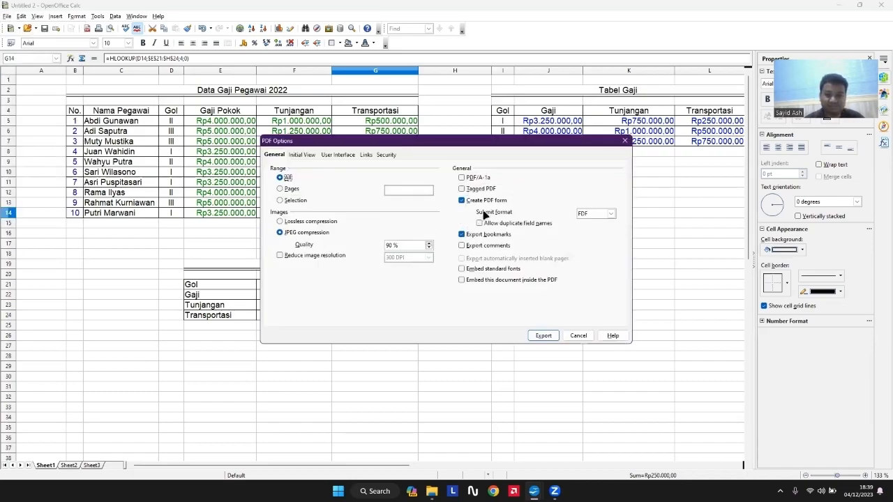
left_click(544, 336)
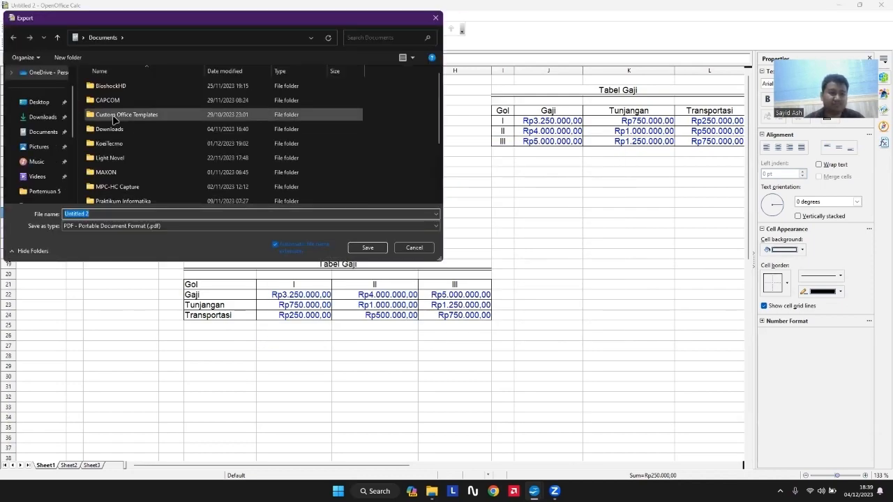
left_click(45, 134)
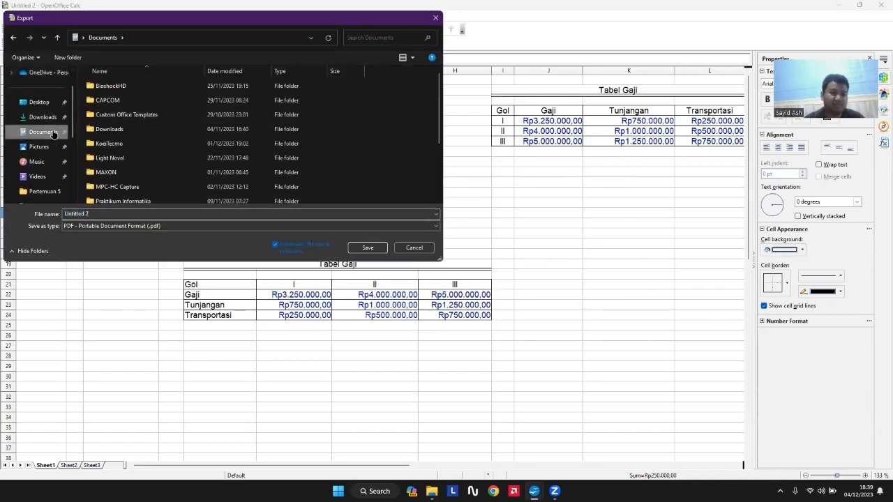
scroll(155, 155, "down", 3)
double_click(155, 155)
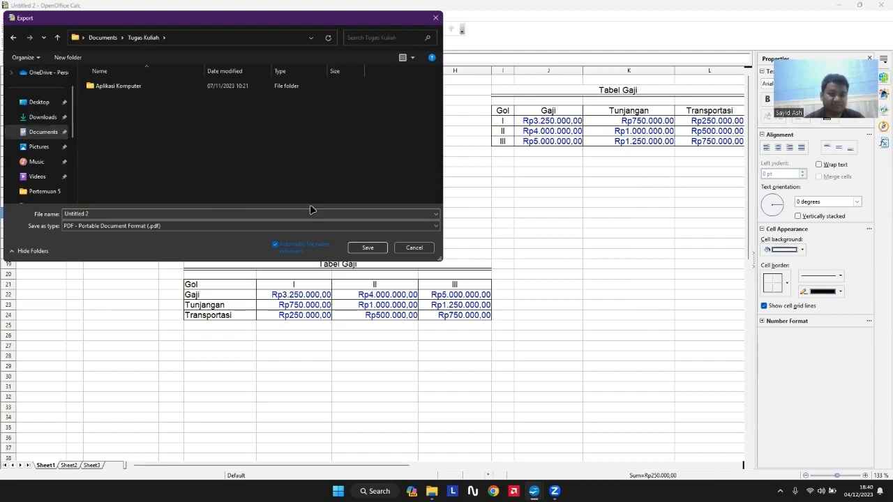
left_click(237, 215)
type("Tabel")
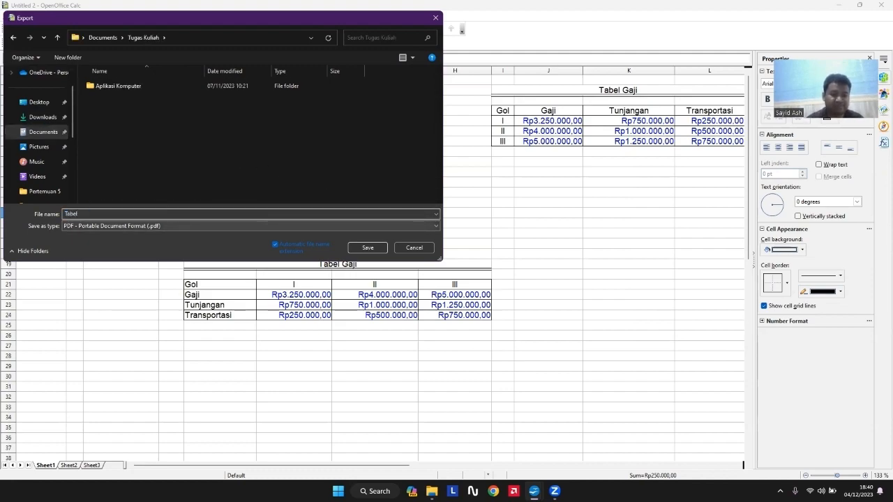
type(" tugas")
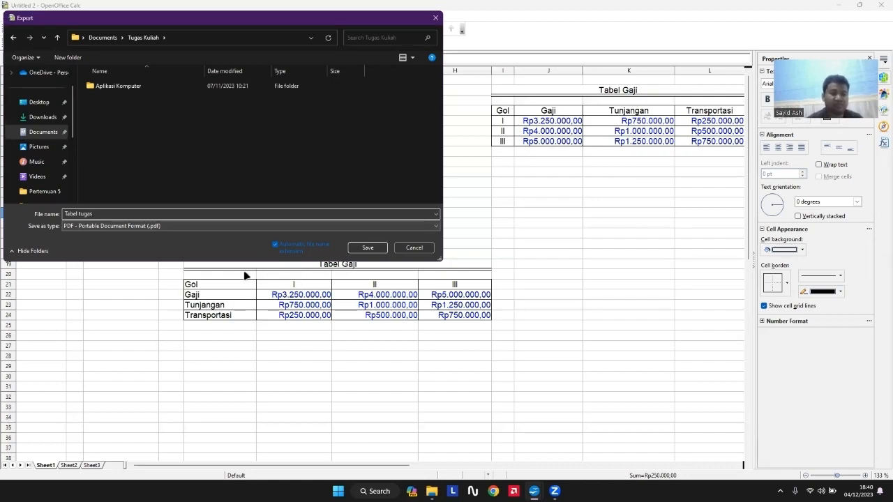
left_click(368, 247)
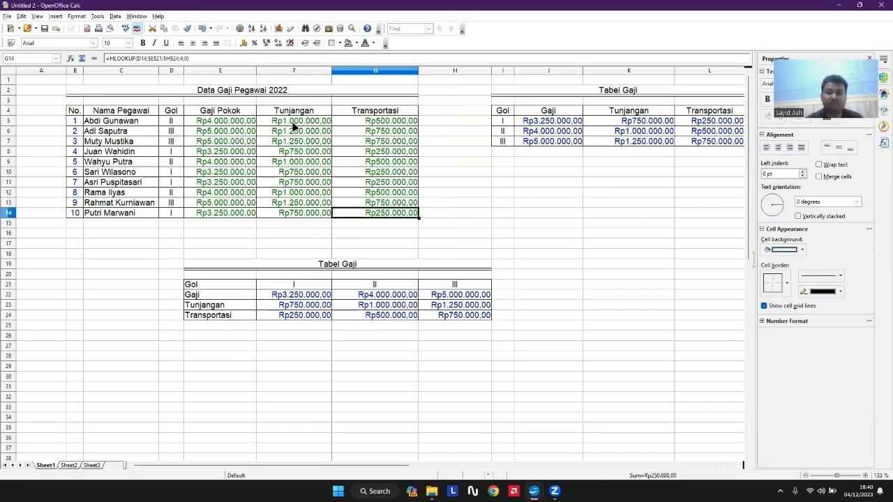
- Check for the exported PDF in Documents > Tugas Kuliah in File Explorer, and return to the Untitled 2 spreadsheet in OpenOffice Calc
mouse_move(432, 491)
left_click(394, 425)
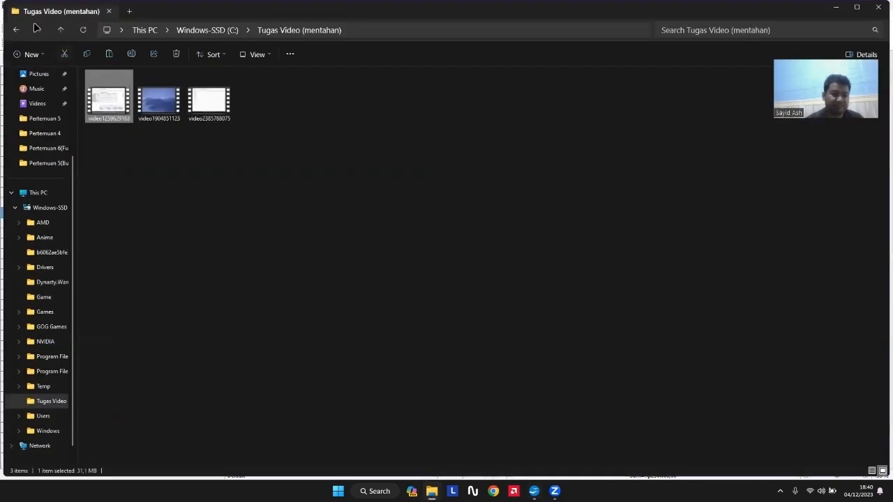
left_click(19, 30)
scroll(35, 90, "up", 2)
left_click(41, 119)
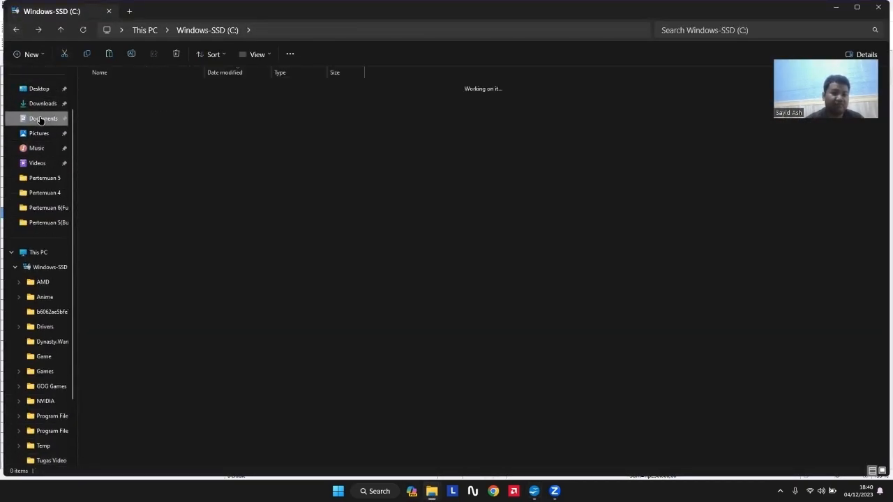
double_click(132, 289)
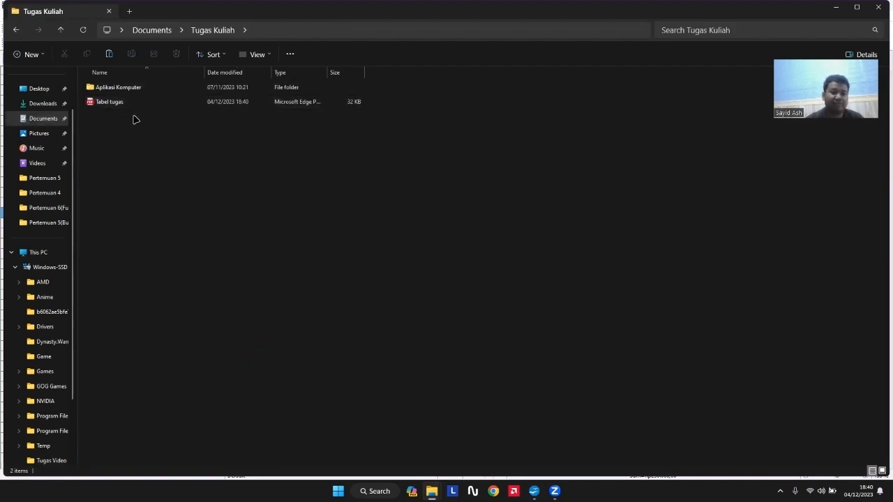
mouse_move(535, 491)
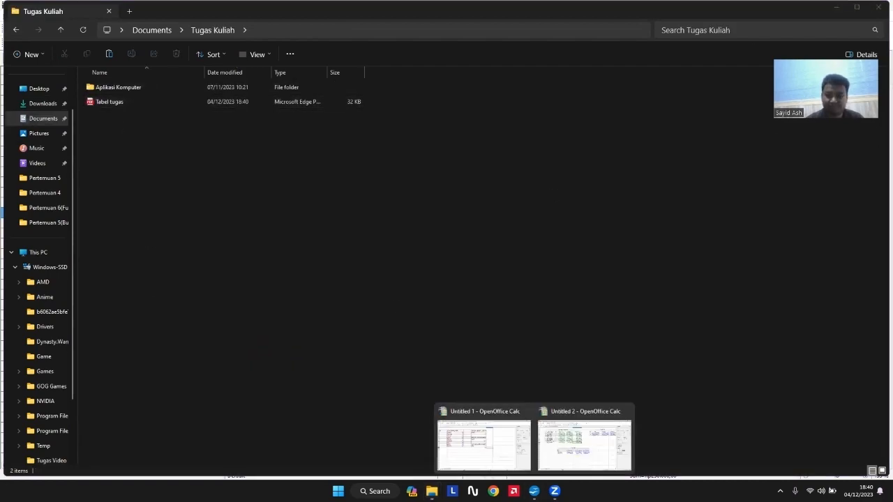
left_click(547, 441)
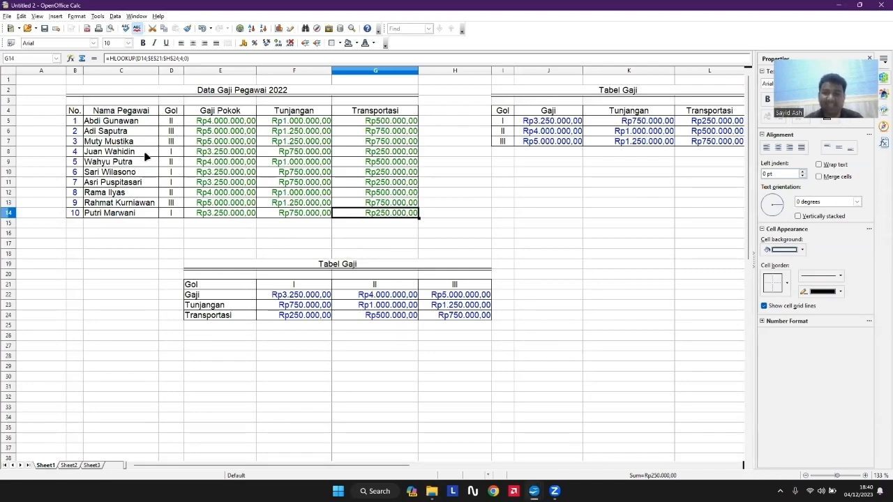